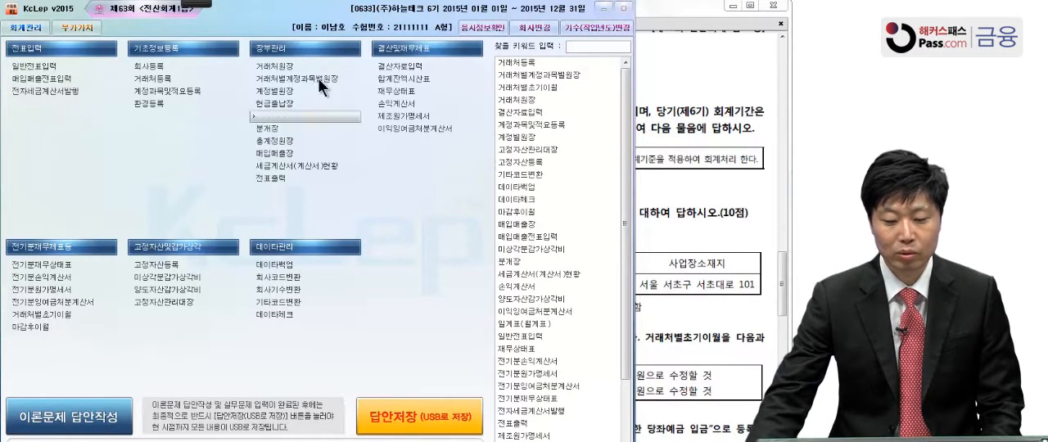
Switch to Adobe Reader and read the client registration requirements of 문제1 in the exam PDF
mouse_move(256, 23)
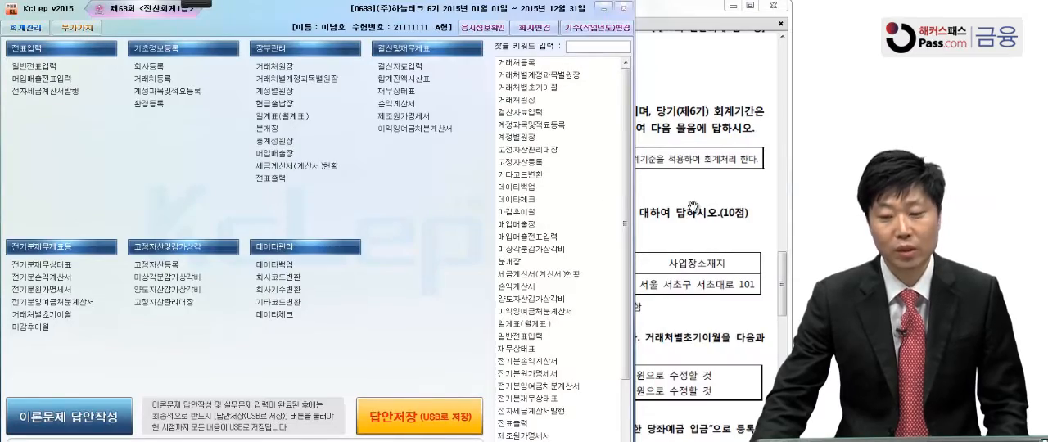
click(686, 235)
drag(658, 323, 659, 232)
scroll(659, 246, down, 3)
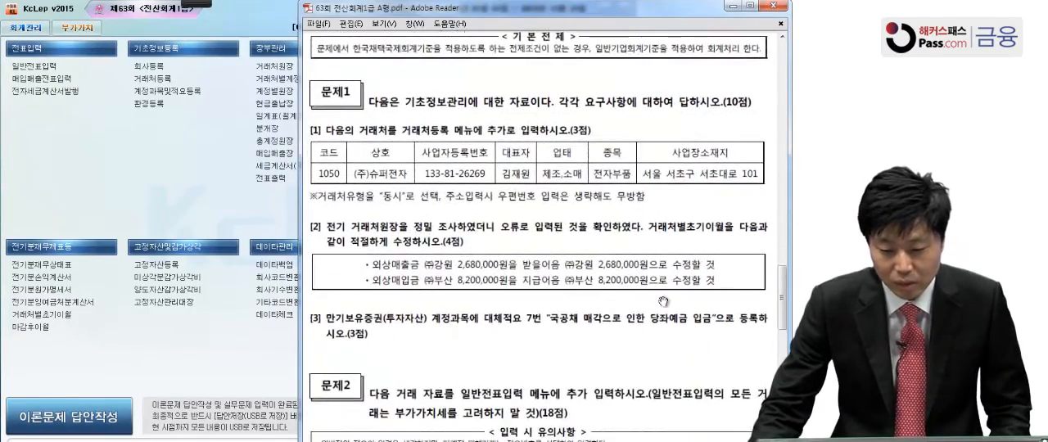
scroll(652, 281, down, 1)
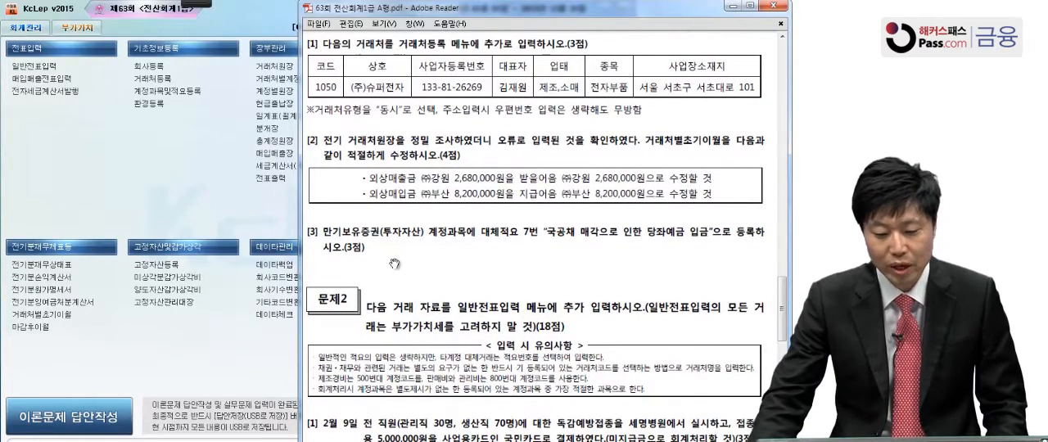
Switch to KcLep, open 거래처등록 and add a general client with code 1050 named (주)슈퍼전자
click(195, 218)
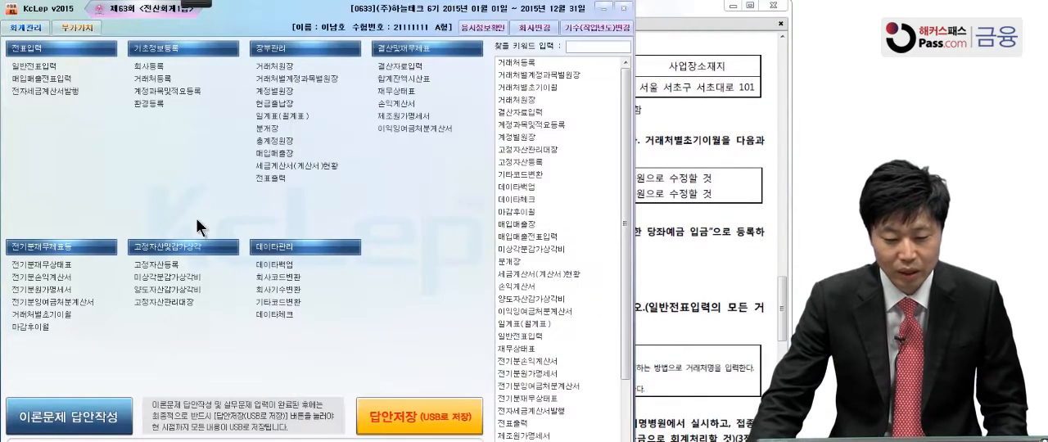
click(171, 78)
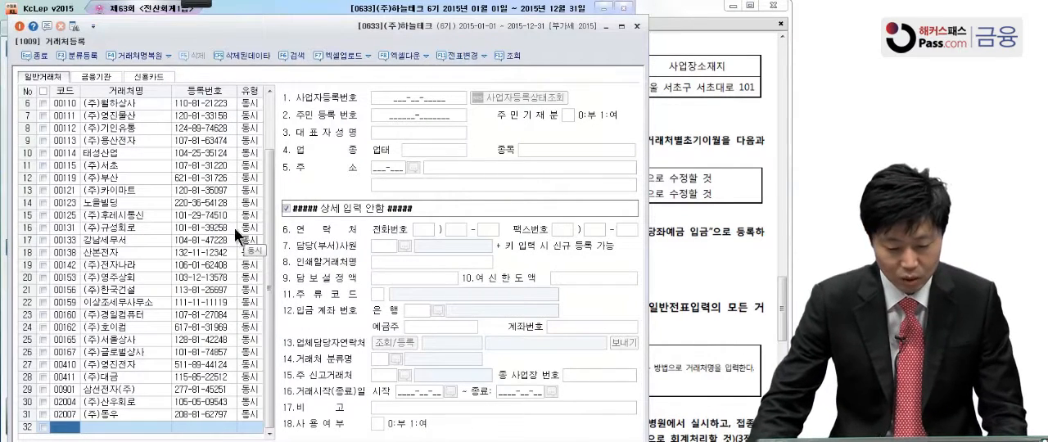
text(1050)
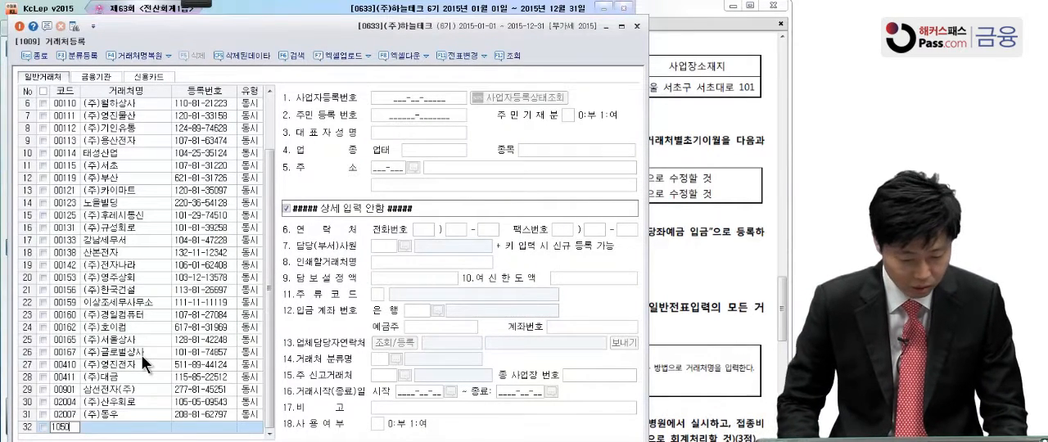
key(Return)
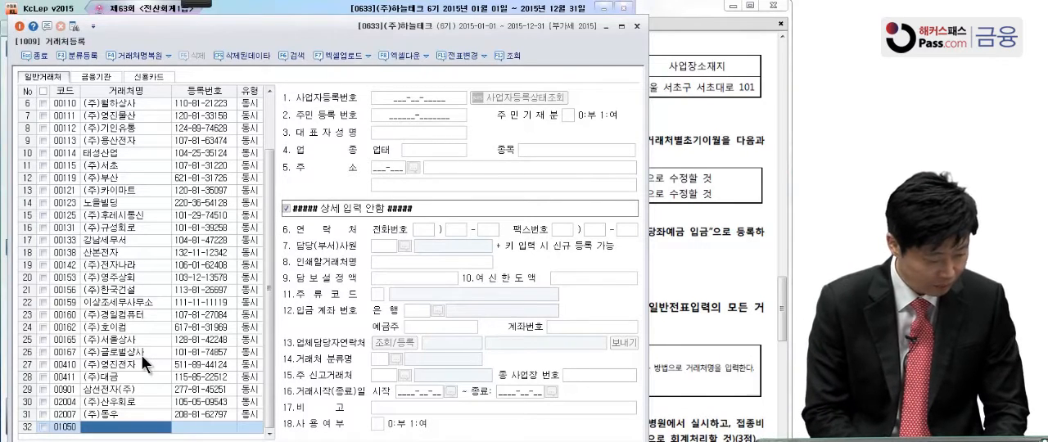
text(()
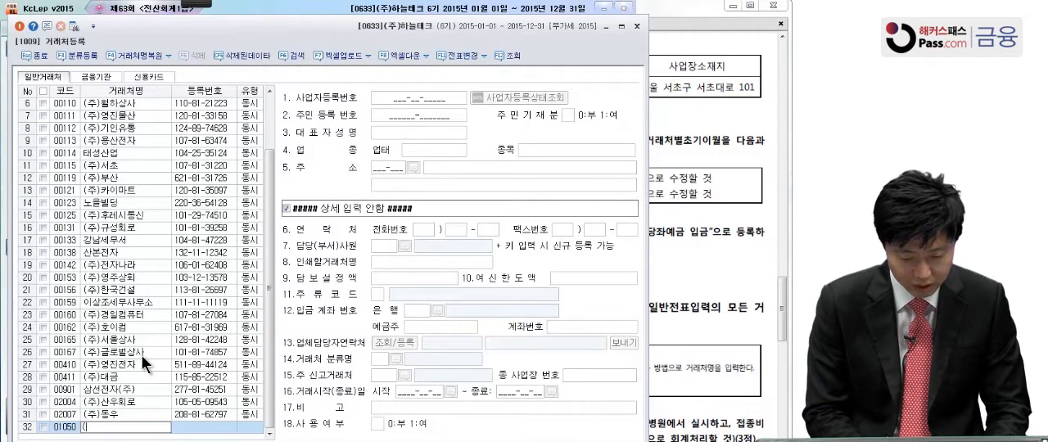
text(주)ㅅㅠ퍼전자)
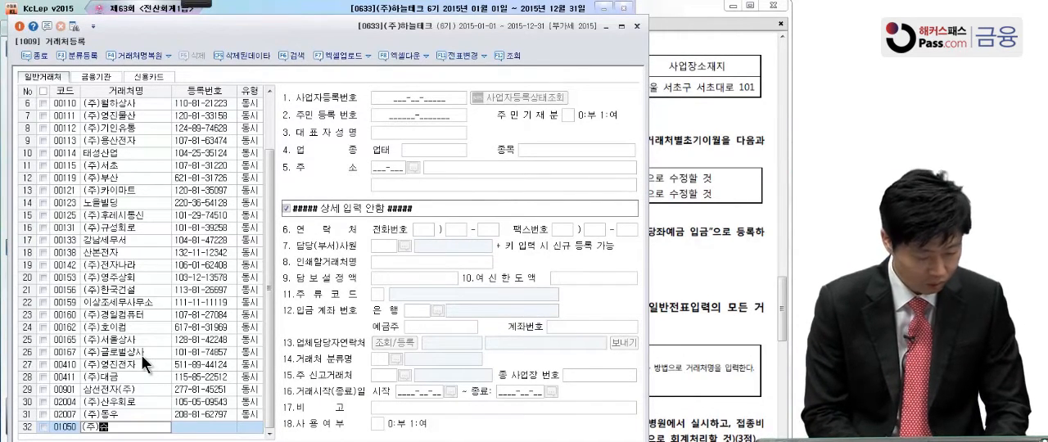
key(Return)
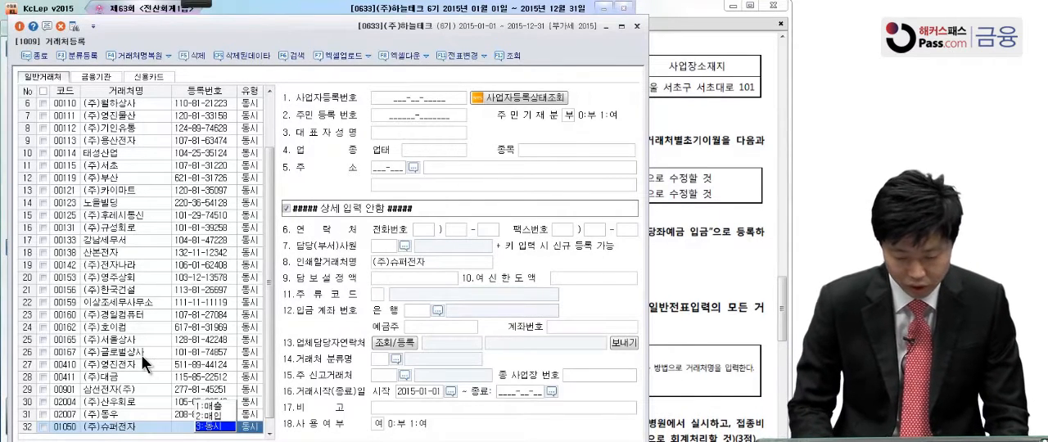
Keep the type 동시 for (주)슈퍼전자 and enter its business registration number and the representative's name
click(417, 96)
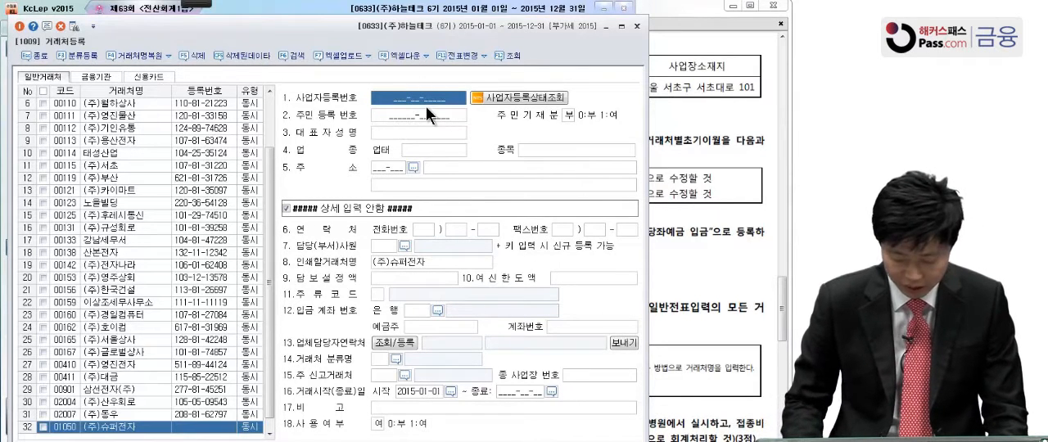
text(133-81-)
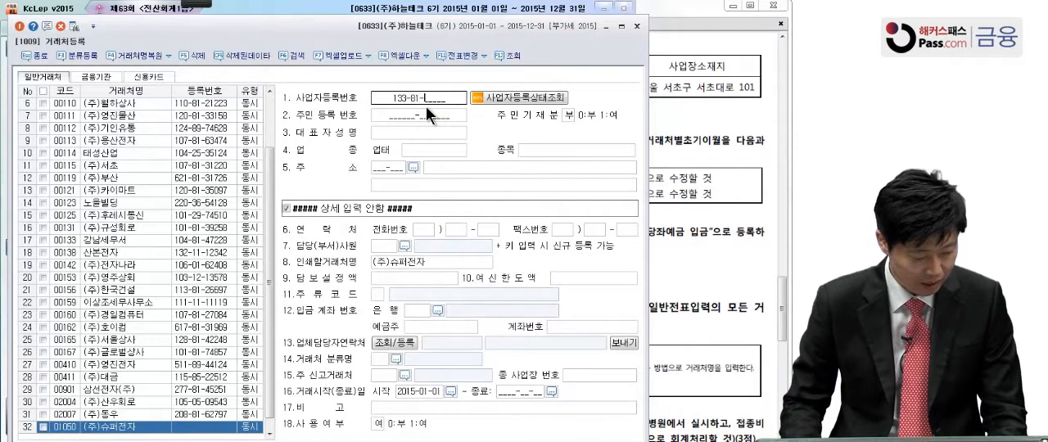
text(26269)
key(Return)
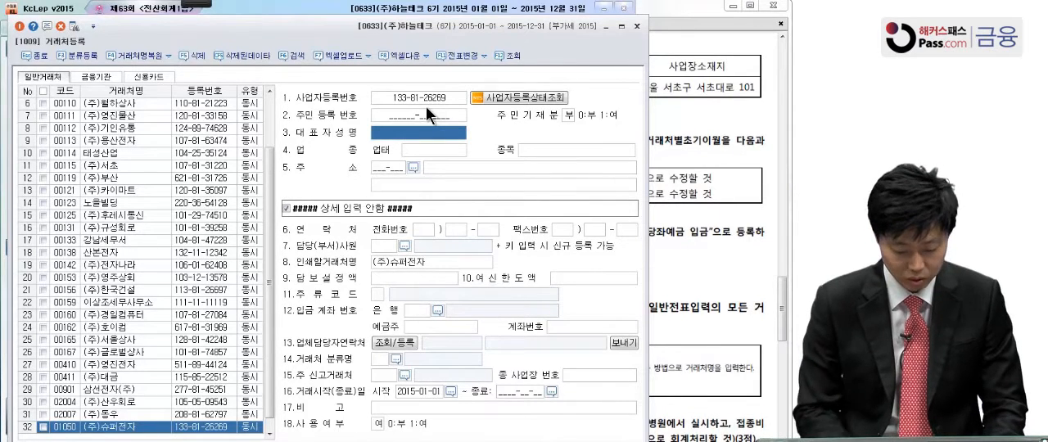
text(김재원)
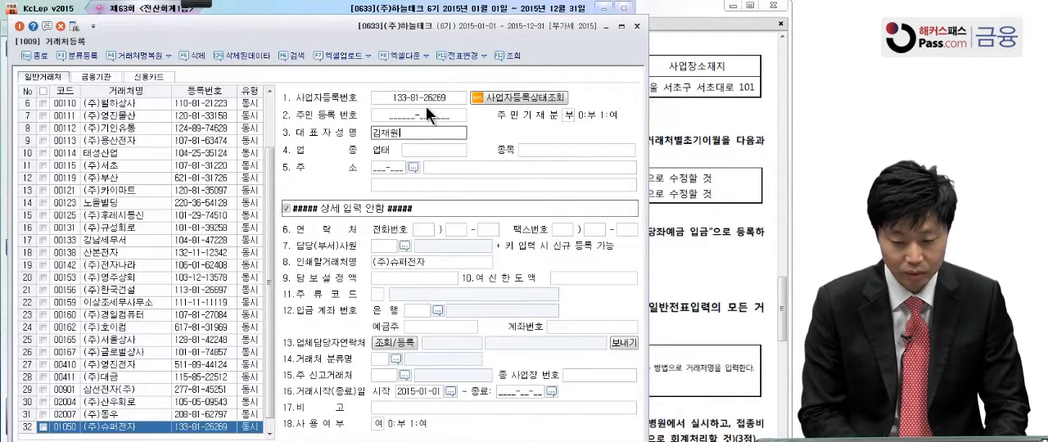
key(Return)
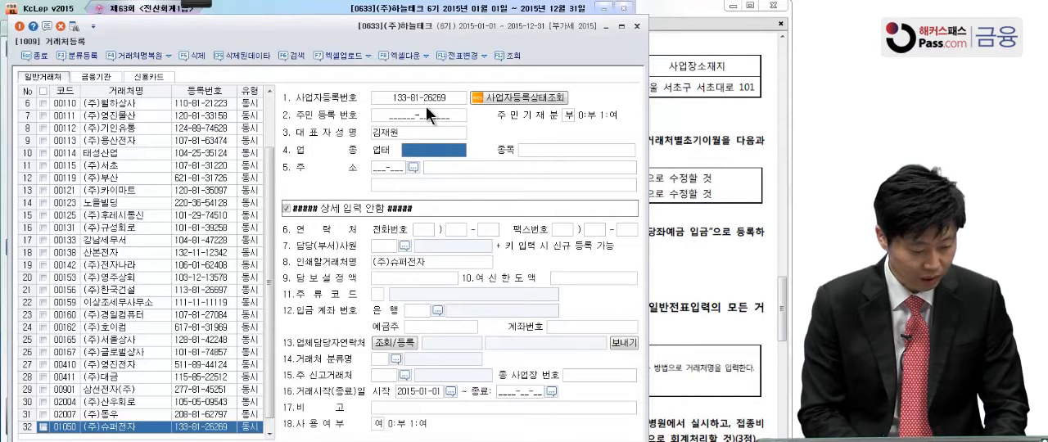
Set the 업태 of (주)슈퍼전자 to 제조,소매 and its 종목 to 전자부품, leaving the postal code blank
text(제조)
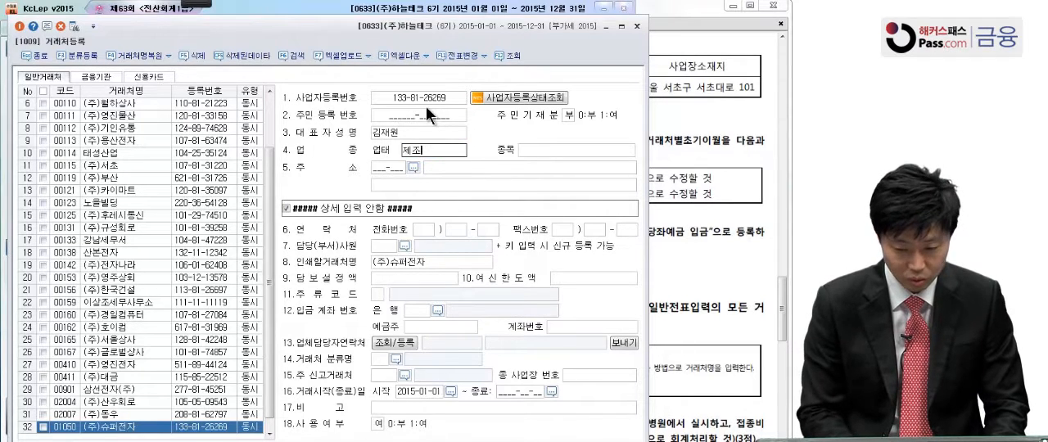
text(,소매)
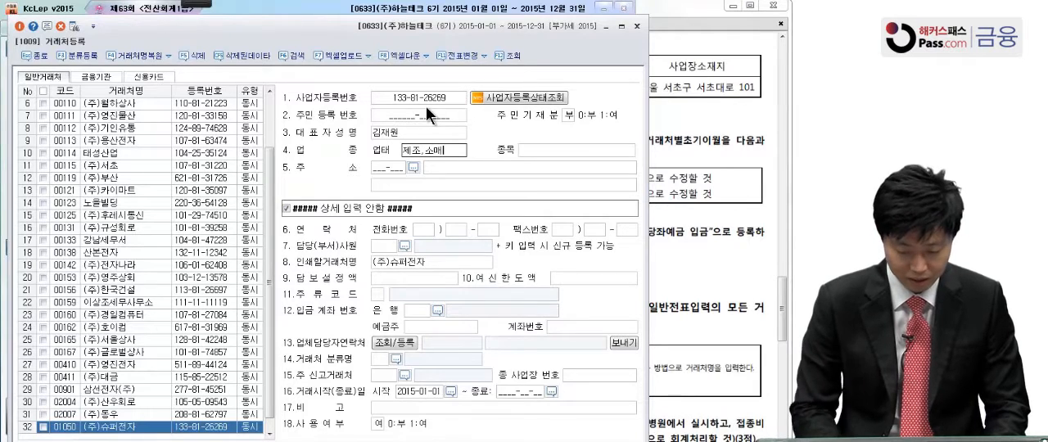
key(Return)
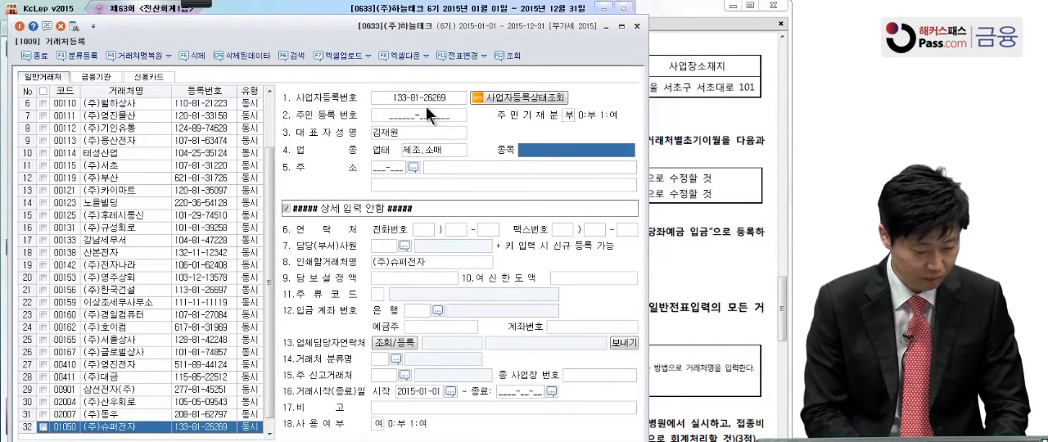
text(전자부품)
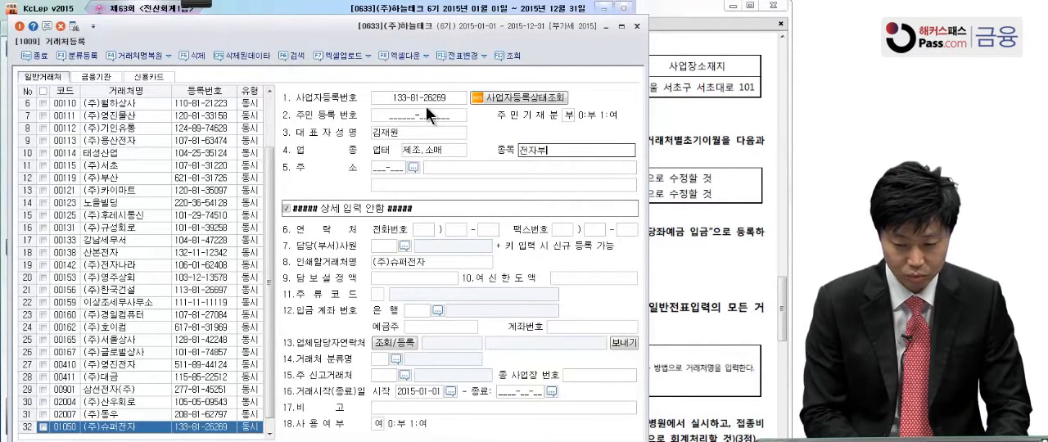
key(BackSpace)
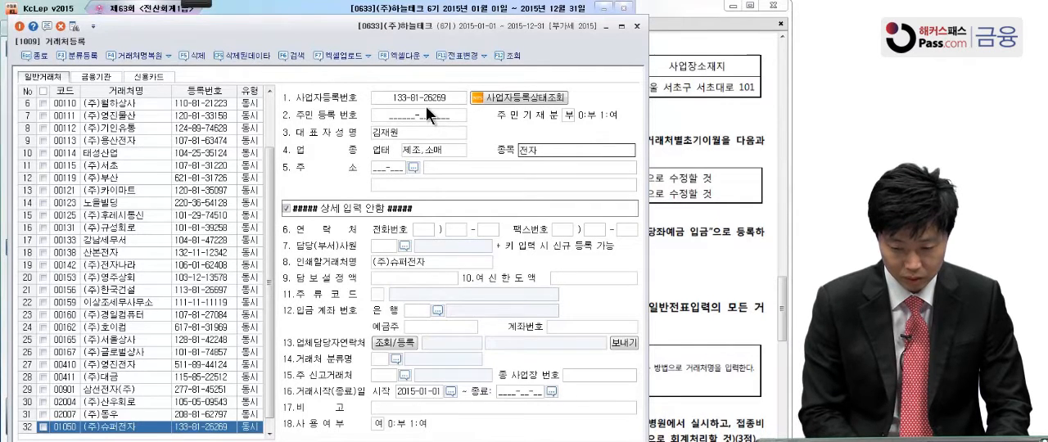
text(ㅜㅁ)
key(Return)
key(Return)
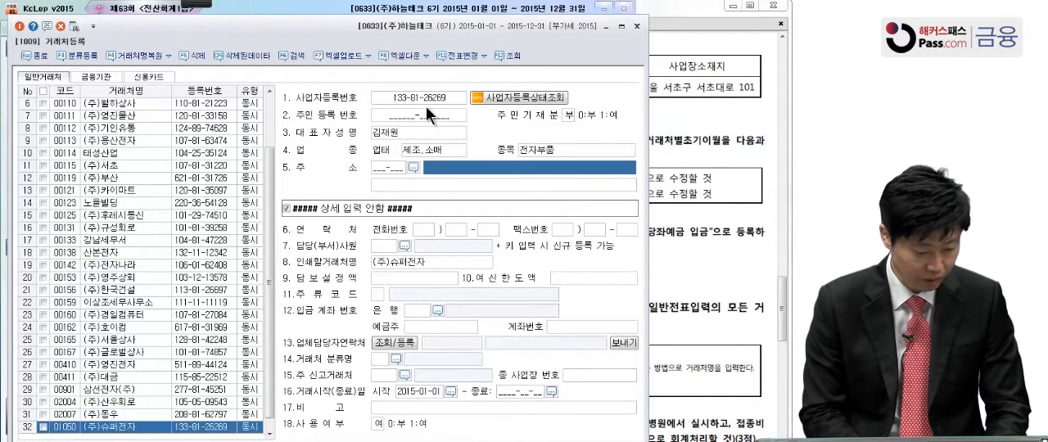
Enter the business address of (주)슈퍼전자 and close 거래처등록
text(서울 서초)
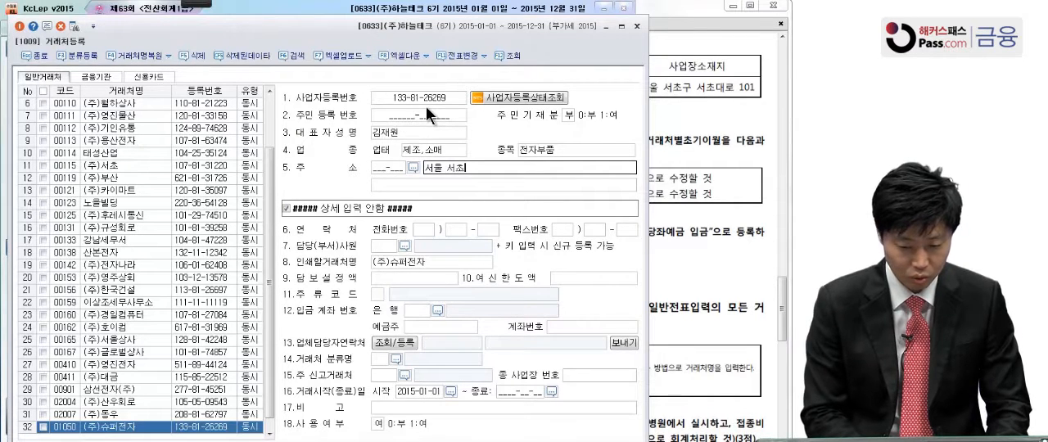
text(구 설초대로 1)
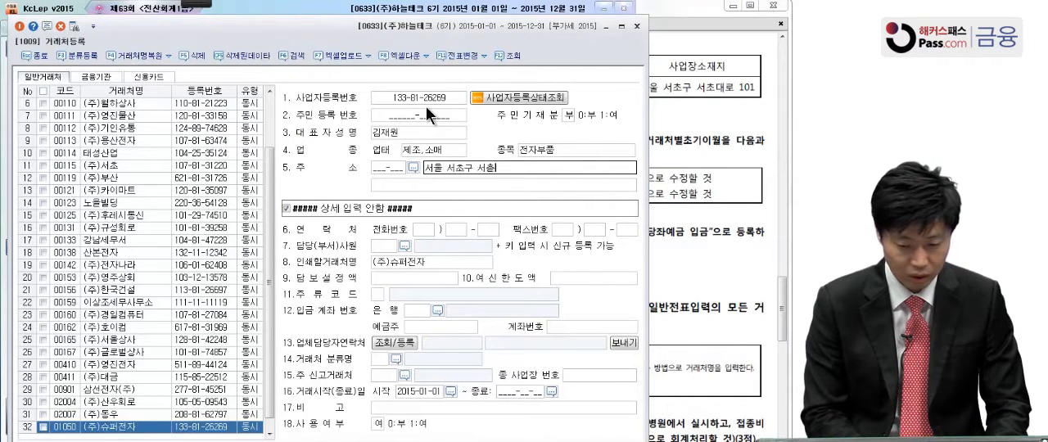
text(01)
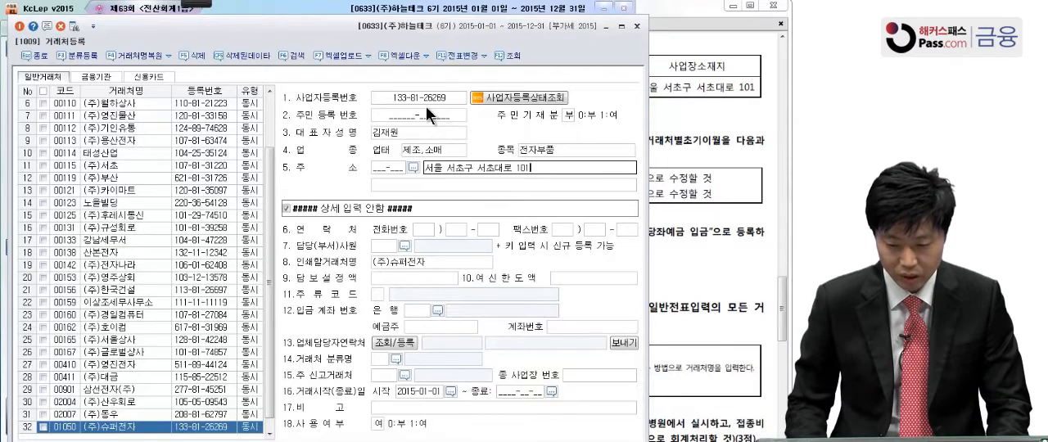
key(Return)
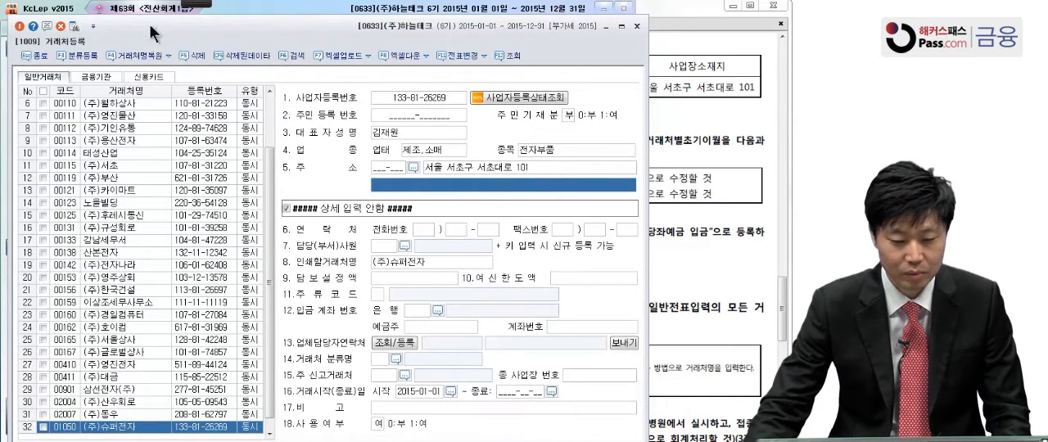
key(Escape)
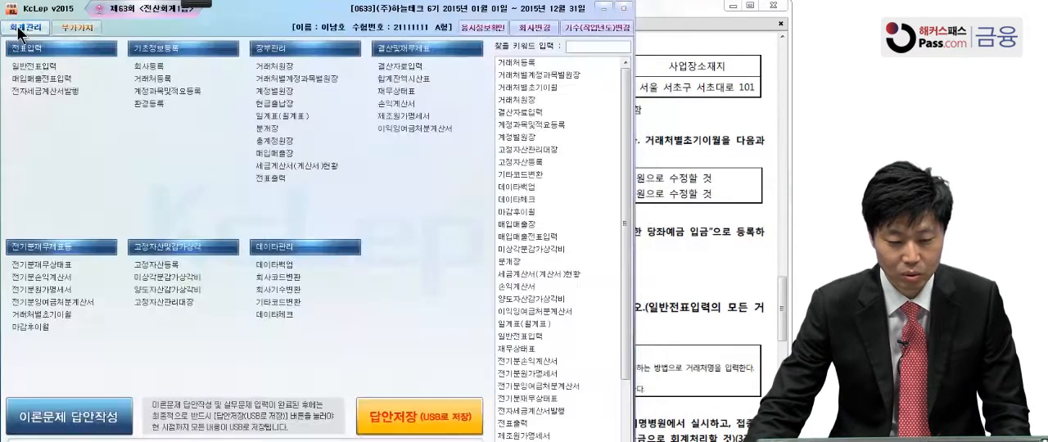
Consult question [2] of 문제1 in the exam PDF, and display the 외상매출금 client balances in KcLep's 거래처별초기이월
click(659, 214)
scroll(647, 221, down, 3)
scroll(646, 221, down, 1)
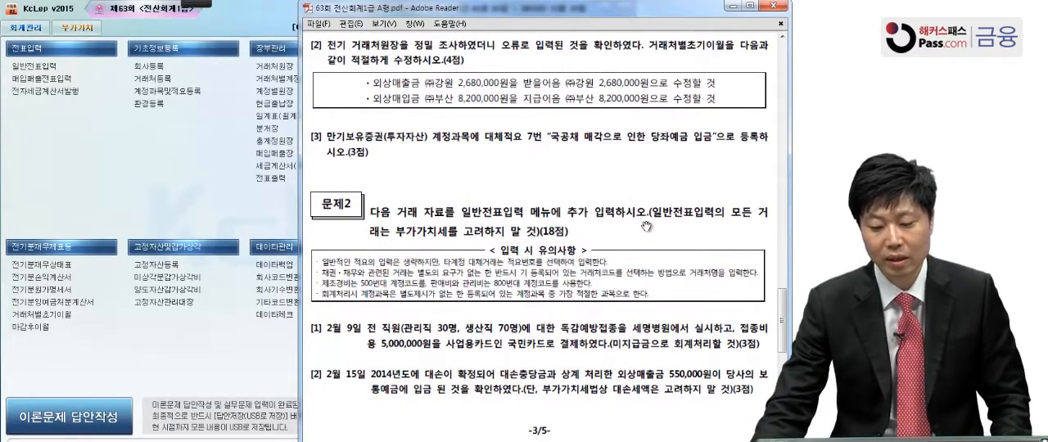
click(274, 218)
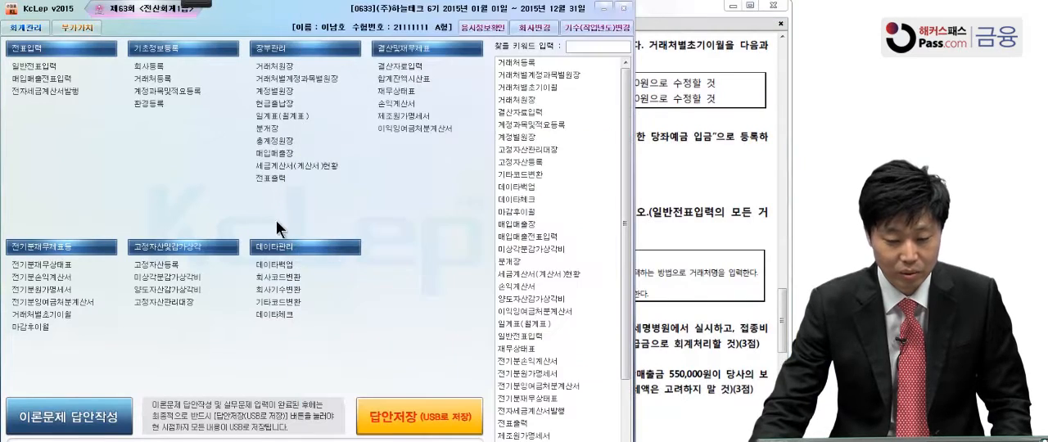
click(73, 313)
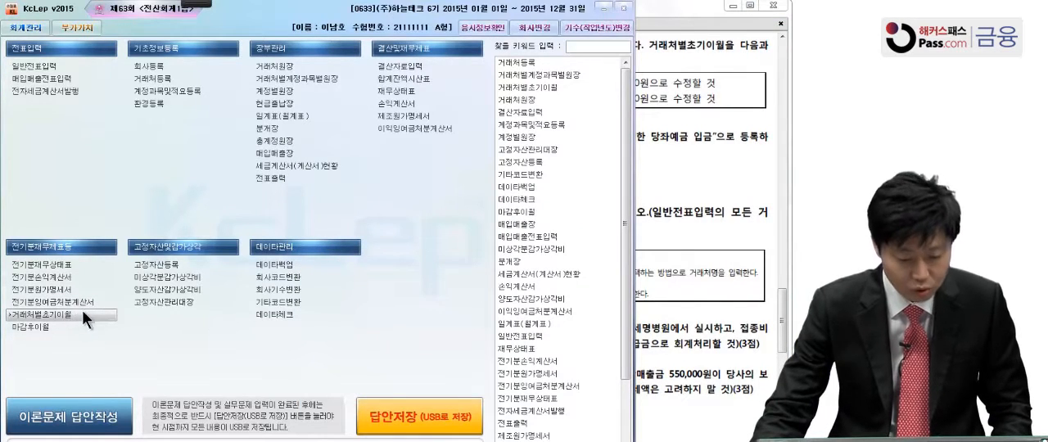
click(740, 181)
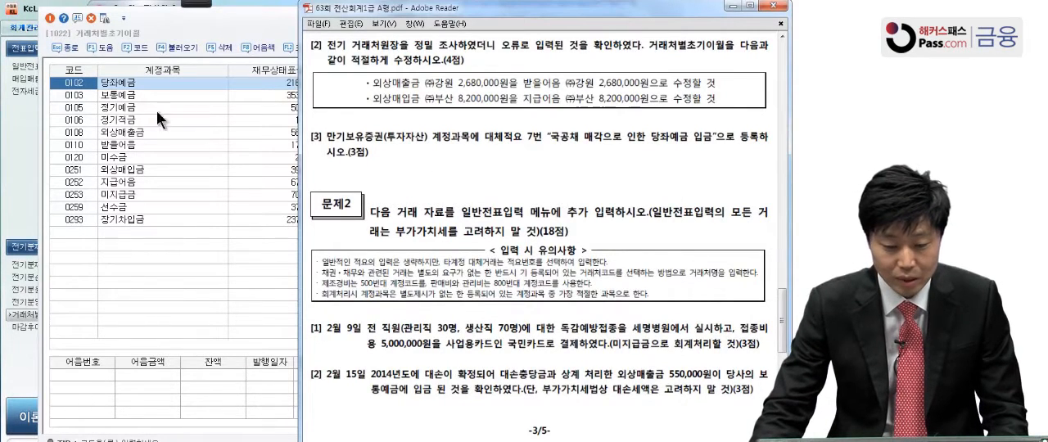
click(135, 129)
drag(483, 45, 214, 38)
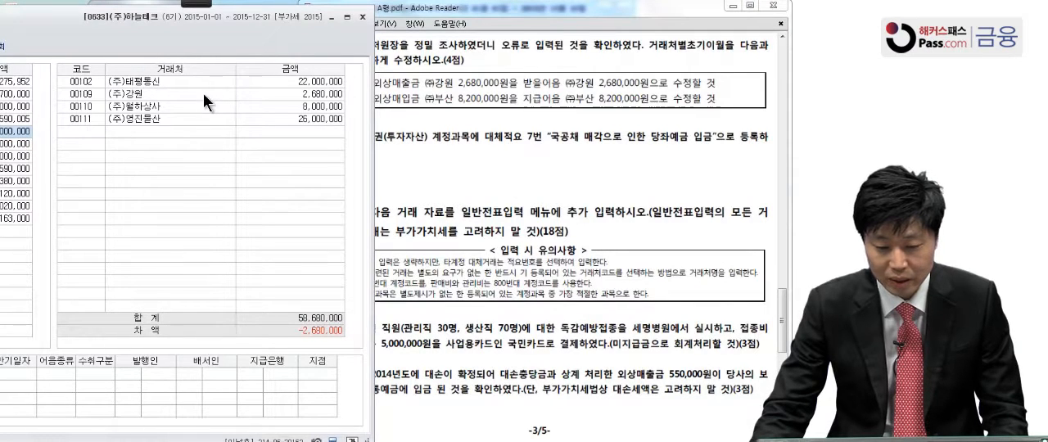
Delete the (주)강원 entry from the 외상매출금 client balances and confirm the deletion
click(264, 95)
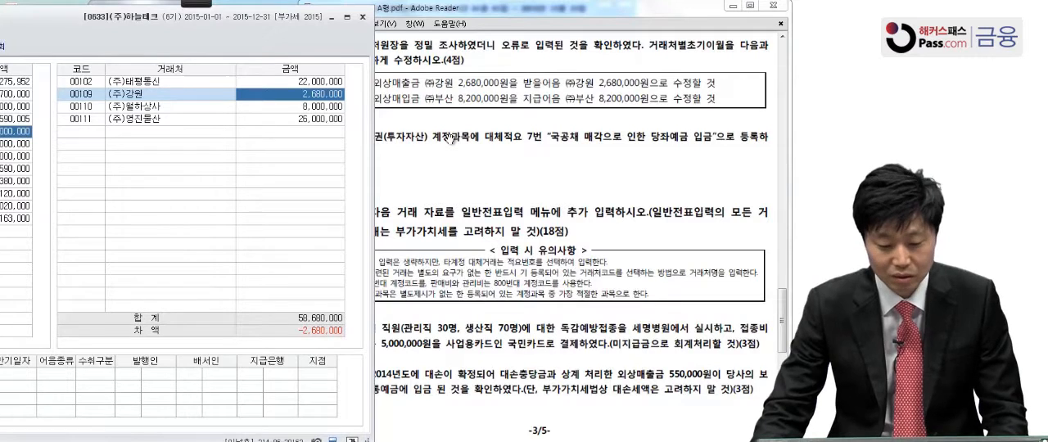
click(83, 97)
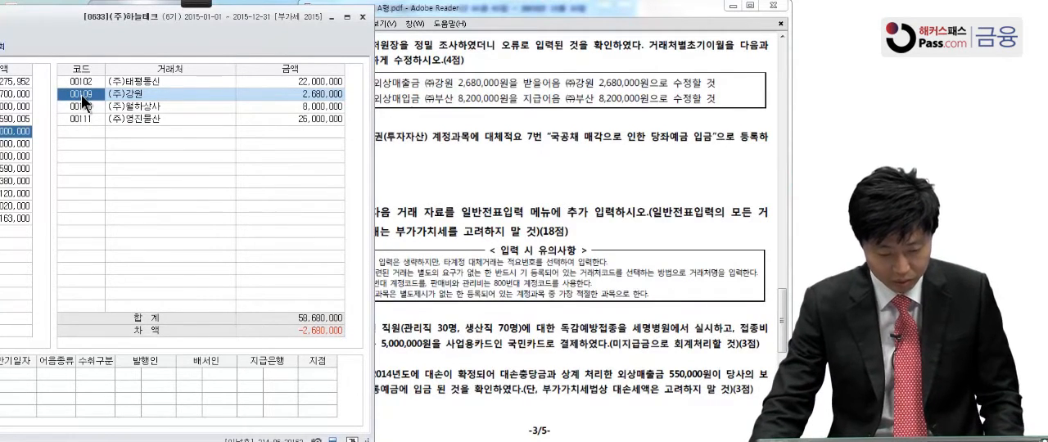
drag(67, 33, 432, 33)
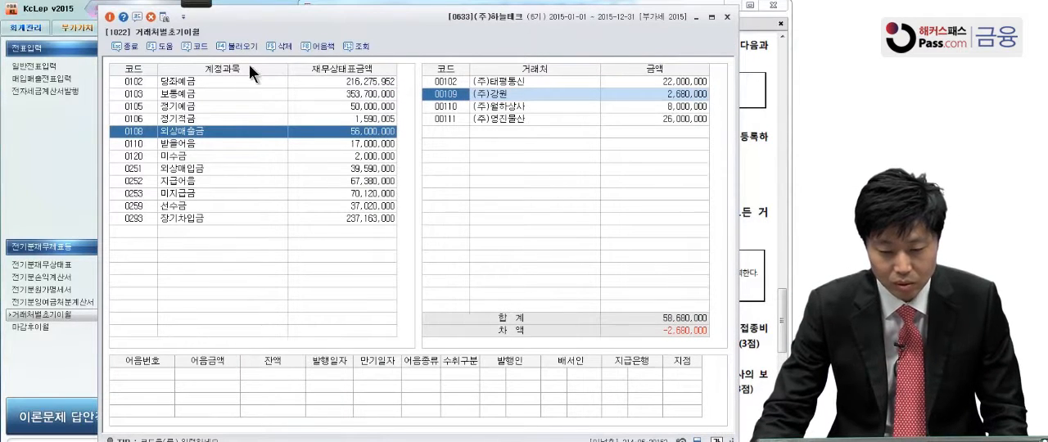
click(277, 45)
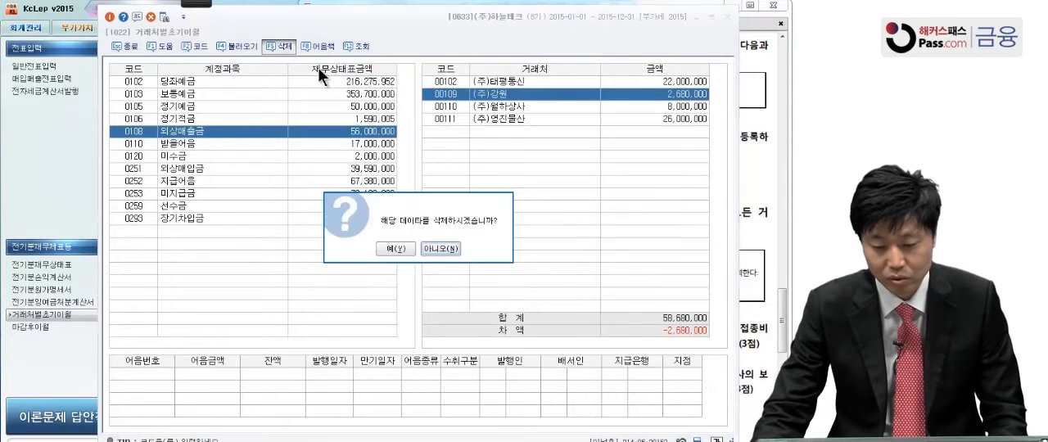
click(395, 249)
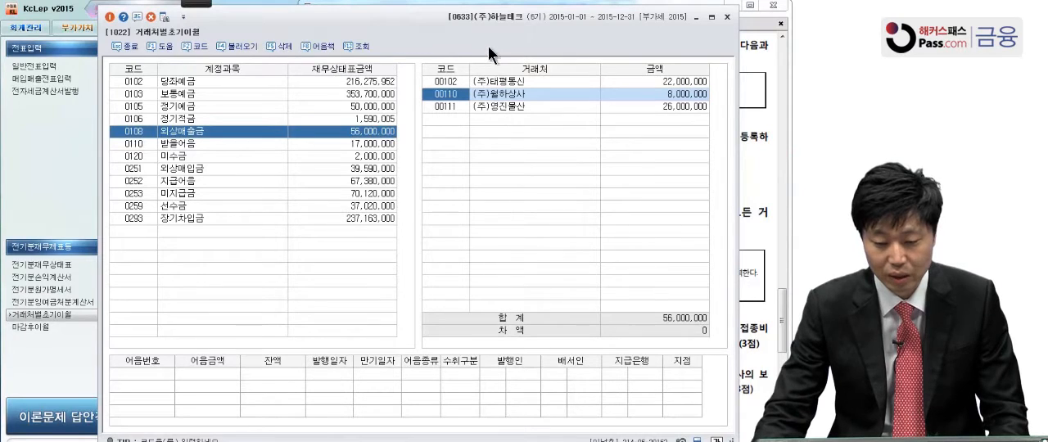
Add client (주)강원 to the 받을어음 opening balances with an amount of 2,680,000
drag(486, 40, 481, 42)
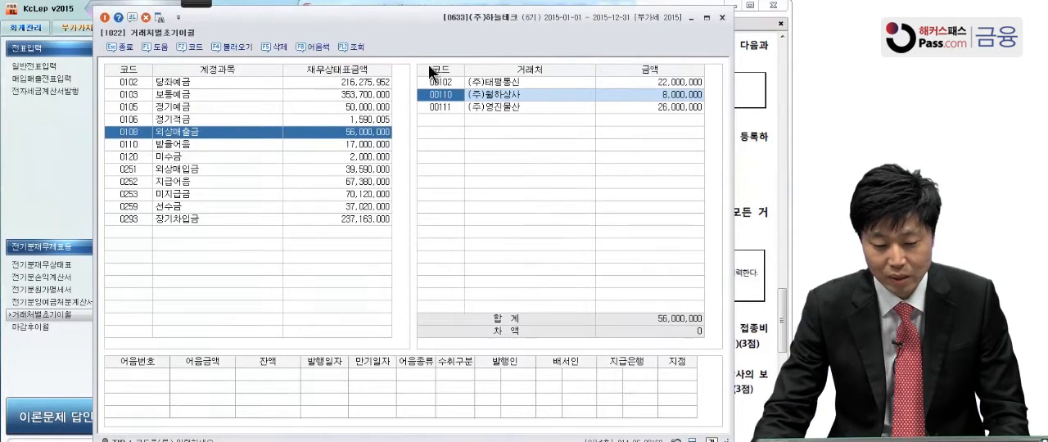
click(233, 145)
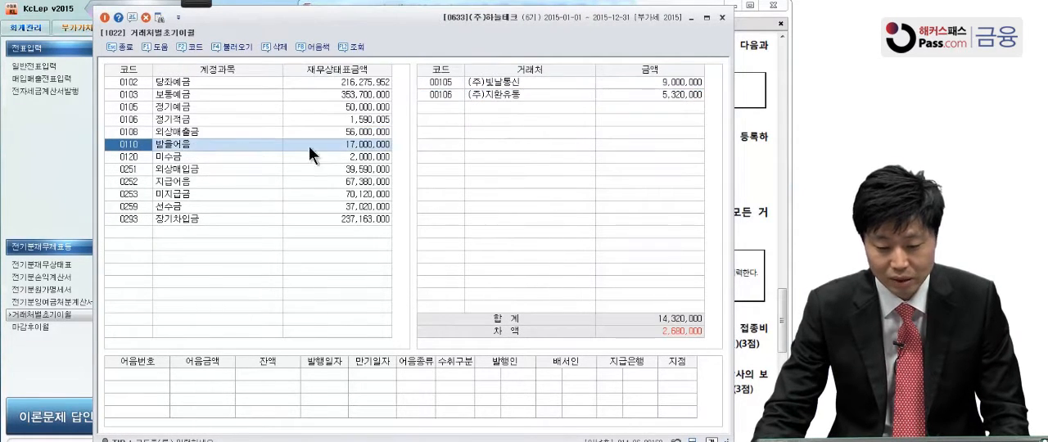
click(443, 108)
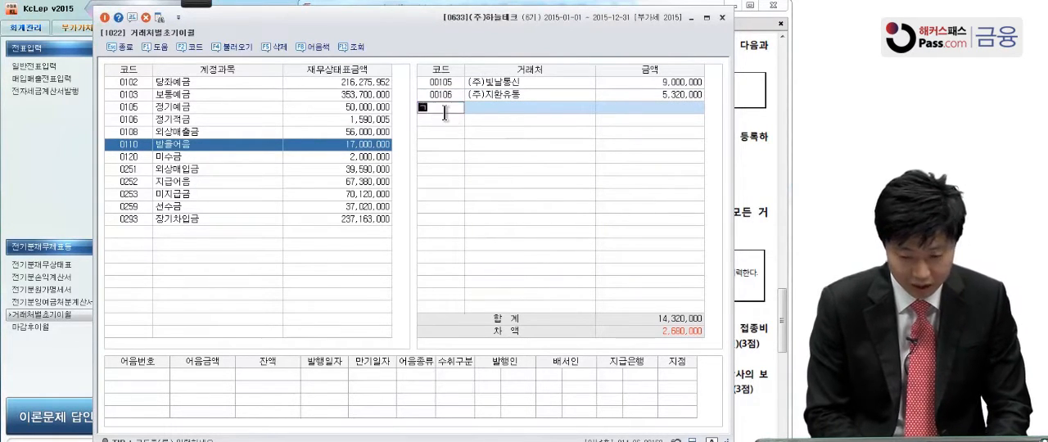
text(강)
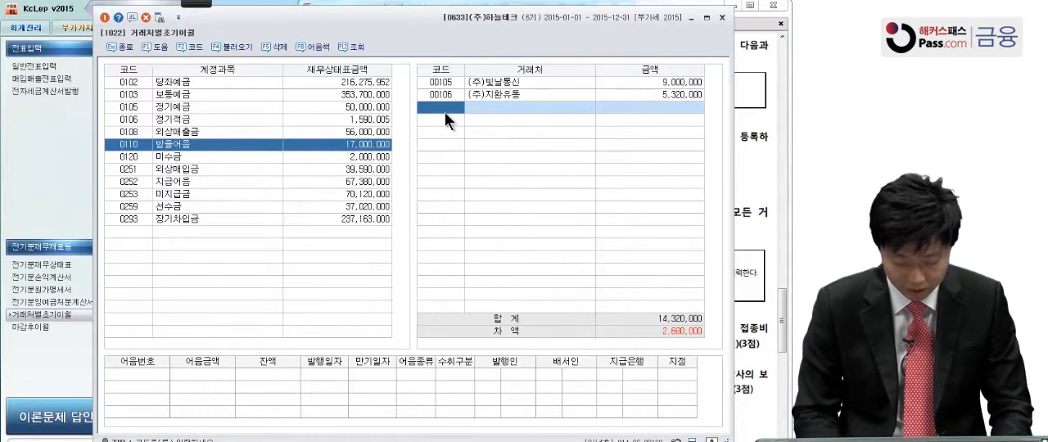
key(Return)
text(원)
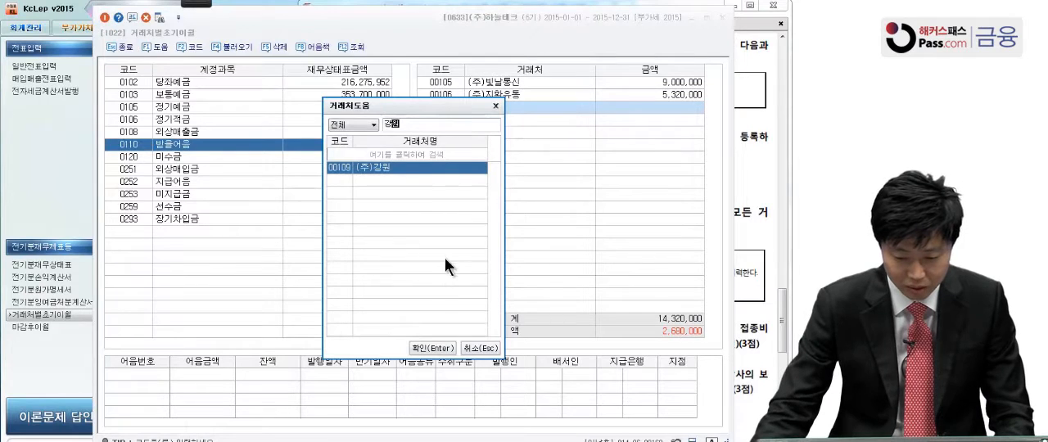
click(438, 347)
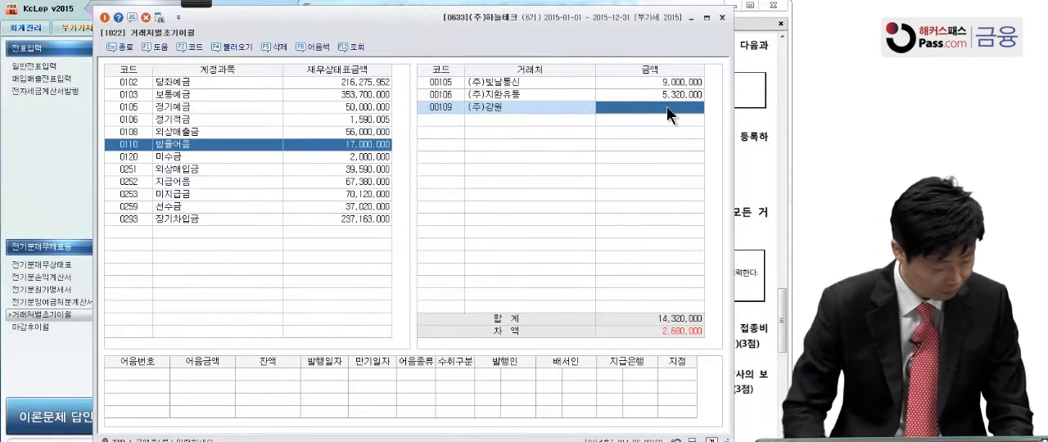
text(2,680,000)
key(Return)
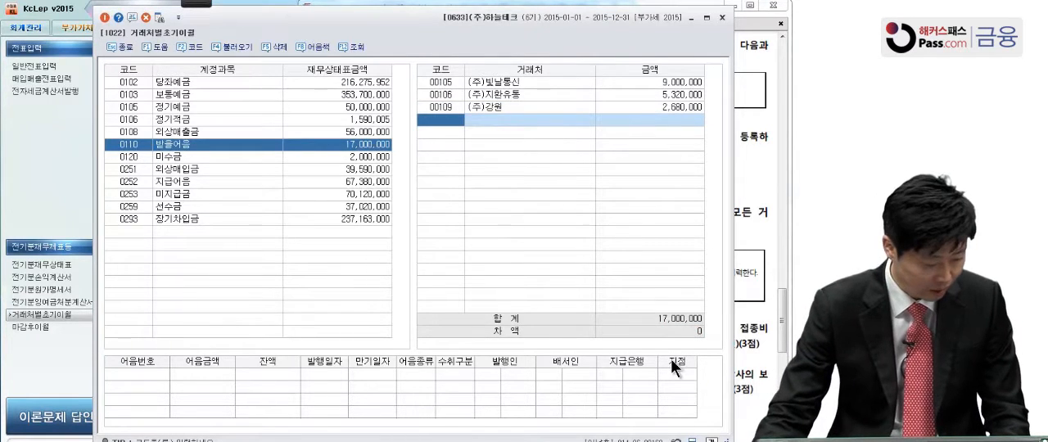
Recheck question [2] in the exam PDF and delete the (주)부산 entry from the 외상매입금 client balances
click(753, 82)
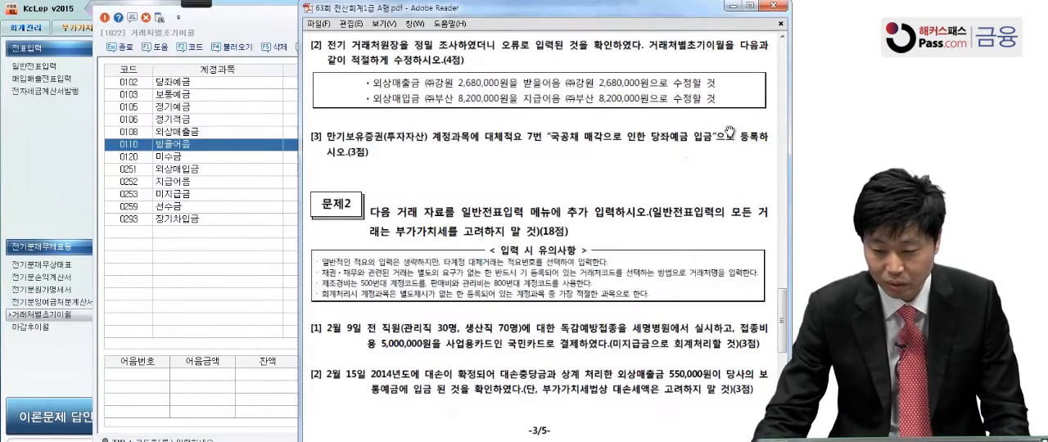
click(190, 171)
click(190, 171)
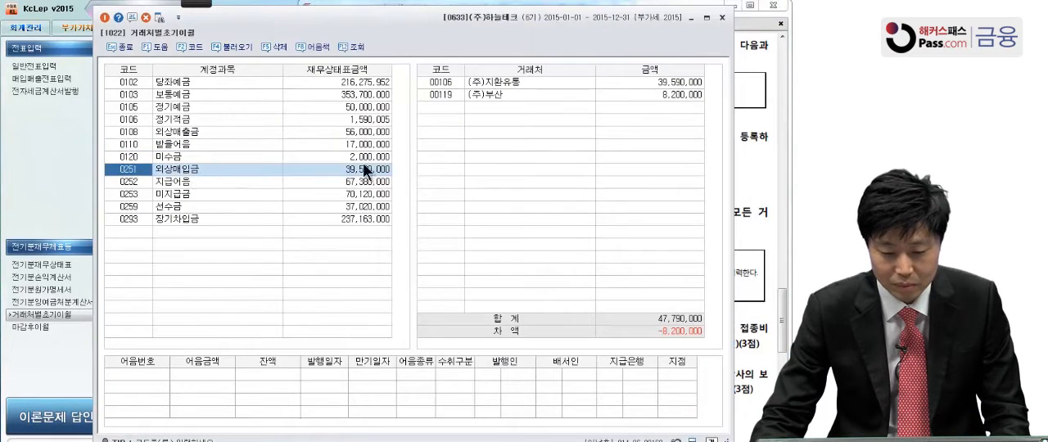
click(479, 95)
click(485, 82)
click(483, 95)
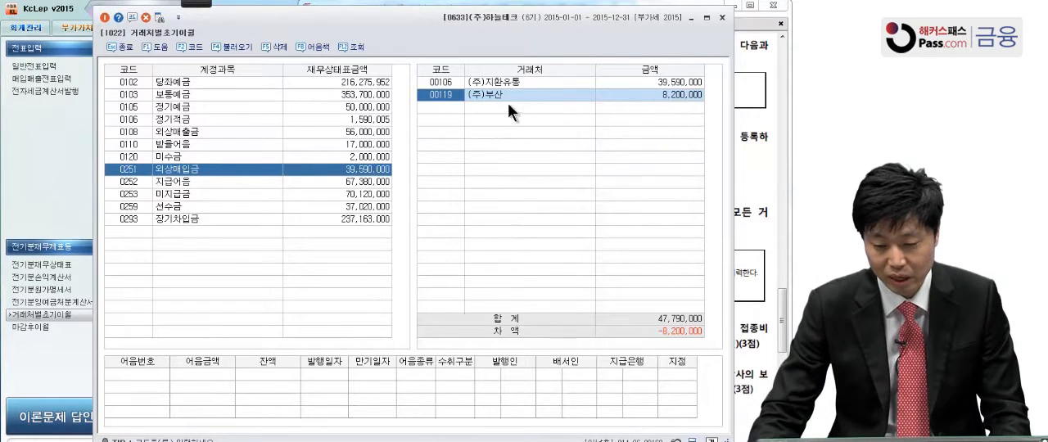
click(284, 46)
click(392, 248)
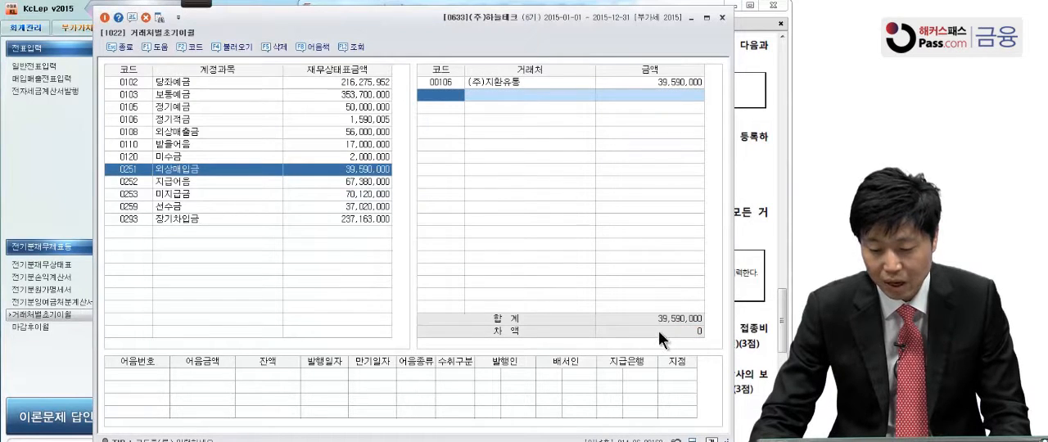
Look up client (주)부산 and add it as a new entry under 지급어음
click(234, 179)
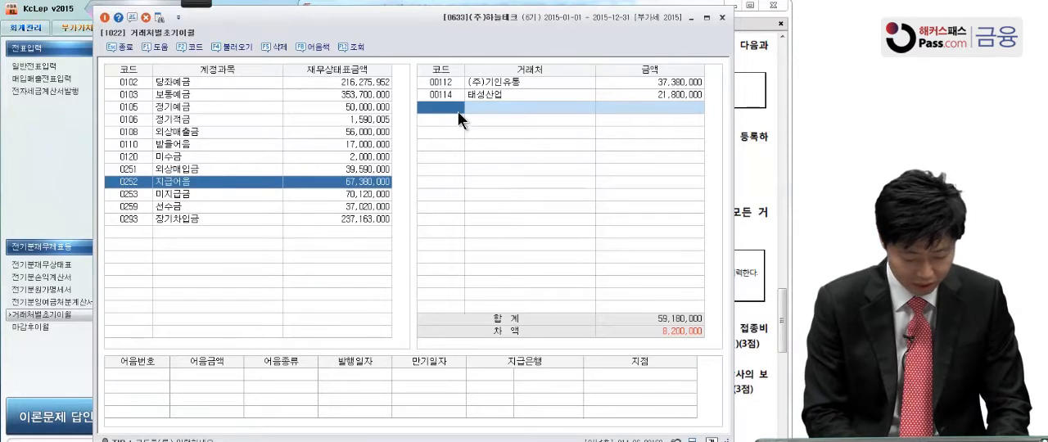
click(457, 111)
text(묵ㅅ)
key(BackSpace)
text(ㅅ)
key(BackSpace)
key(BackSpace)
text(무궁)
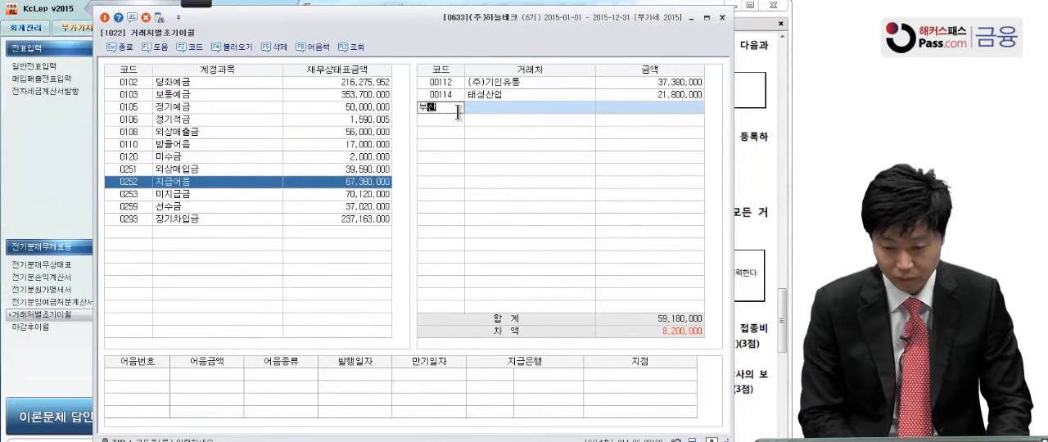
key(Return)
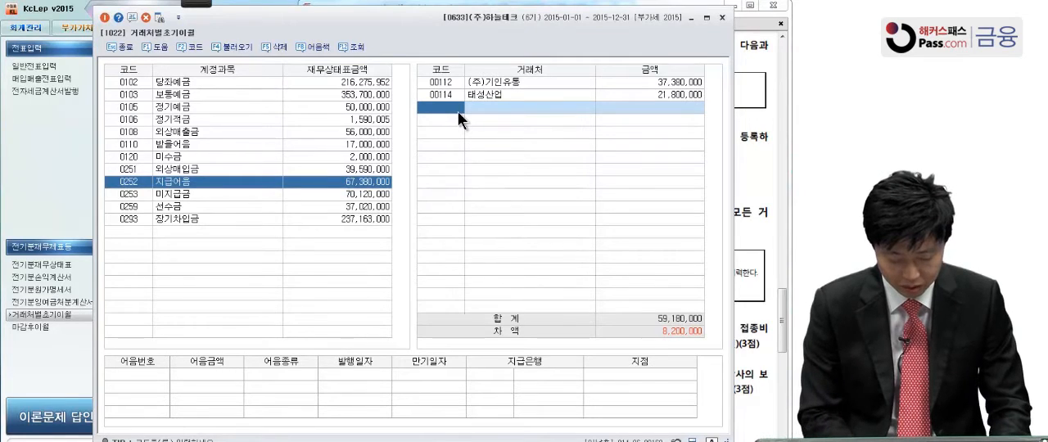
key(F2)
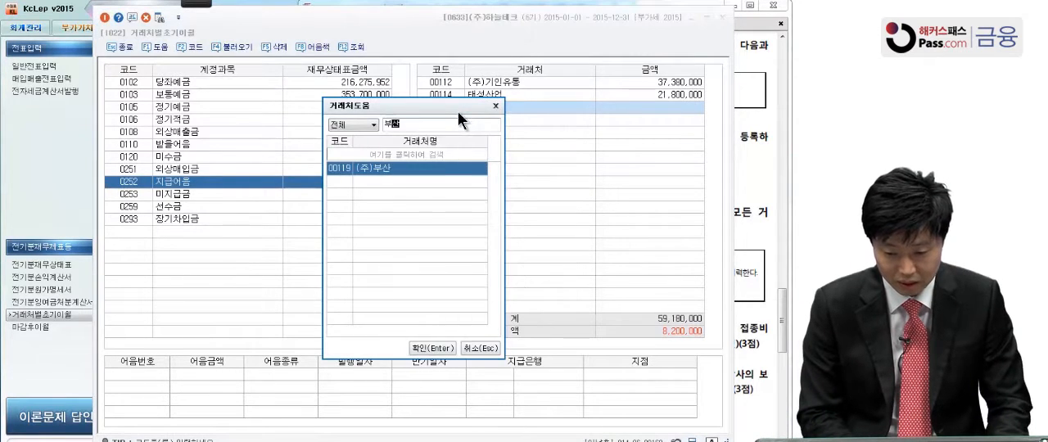
key(Return)
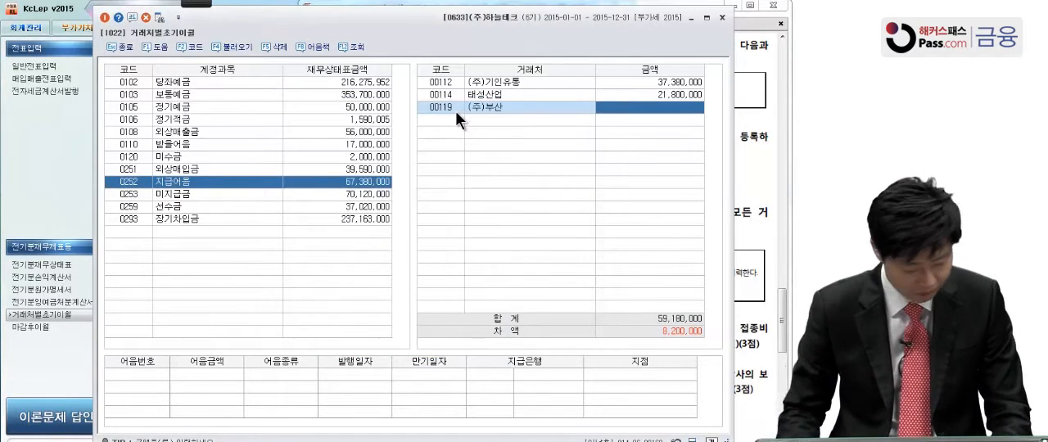
Set the 지급어음 amount of (주)부산 to 8,200,000 and close 거래처별초기이월
text(8,200)
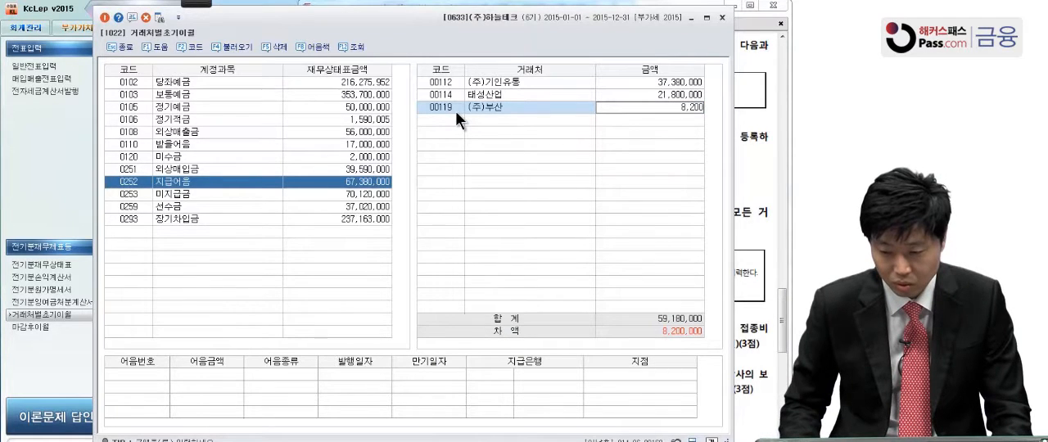
text(,000)
key(Return)
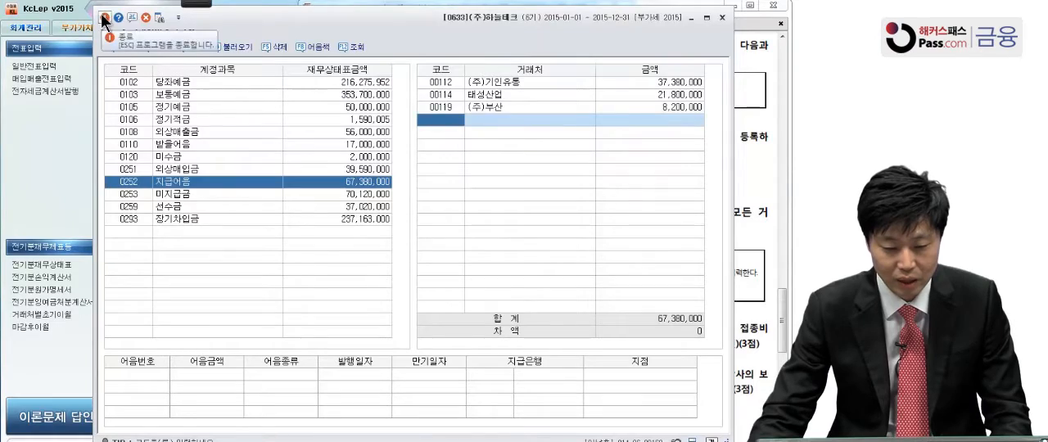
click(120, 47)
Consult question [3] in the exam PDF and display the 투자자산 account 만기보유증권 (0181) in KcLep's 계정과목및적요등록
drag(504, 224, 503, 133)
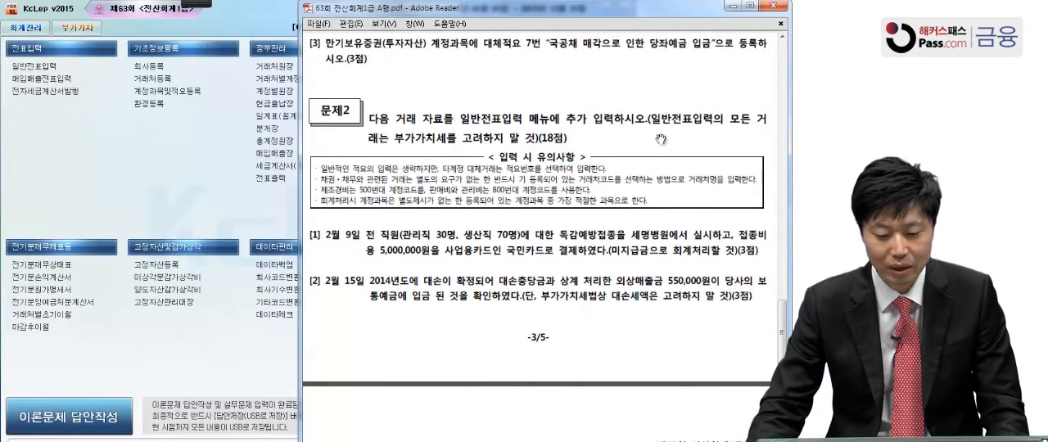
click(263, 208)
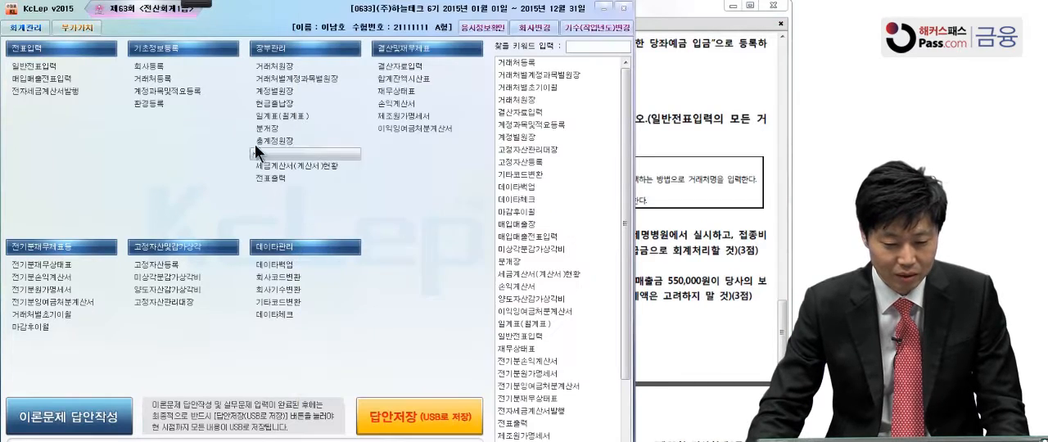
click(198, 95)
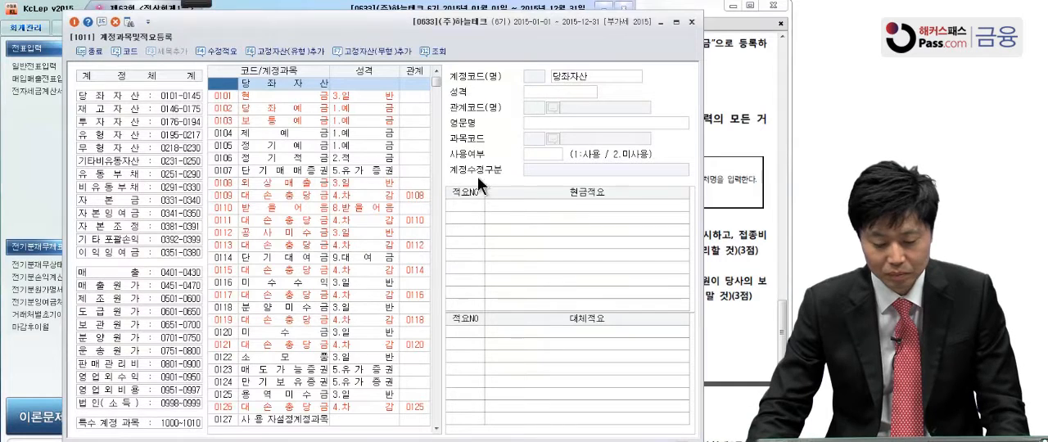
click(118, 119)
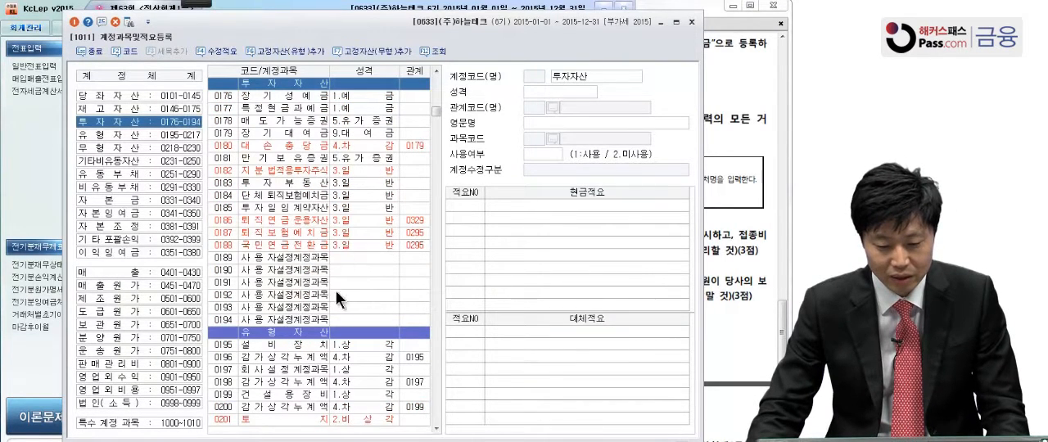
click(270, 162)
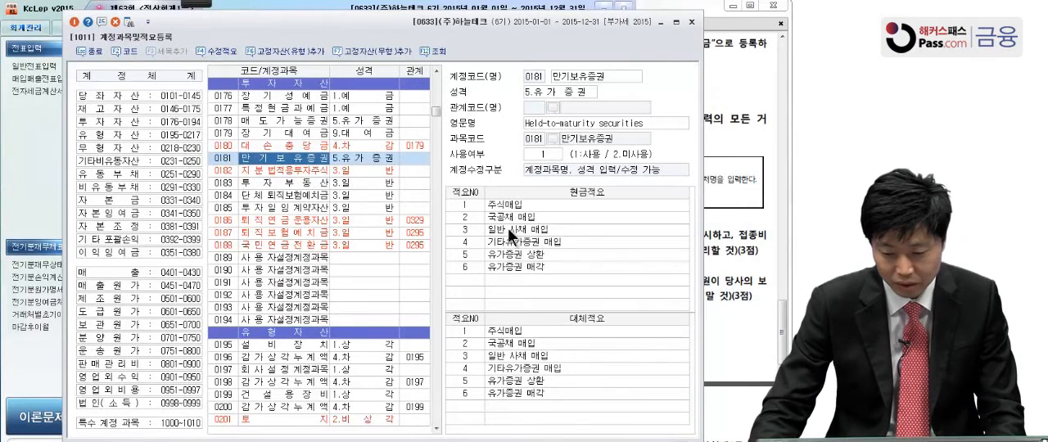
Register 대체적요 number 7 of 만기보유증권 as "국공채 매각으로 인한 당좌예금 입금"
click(470, 406)
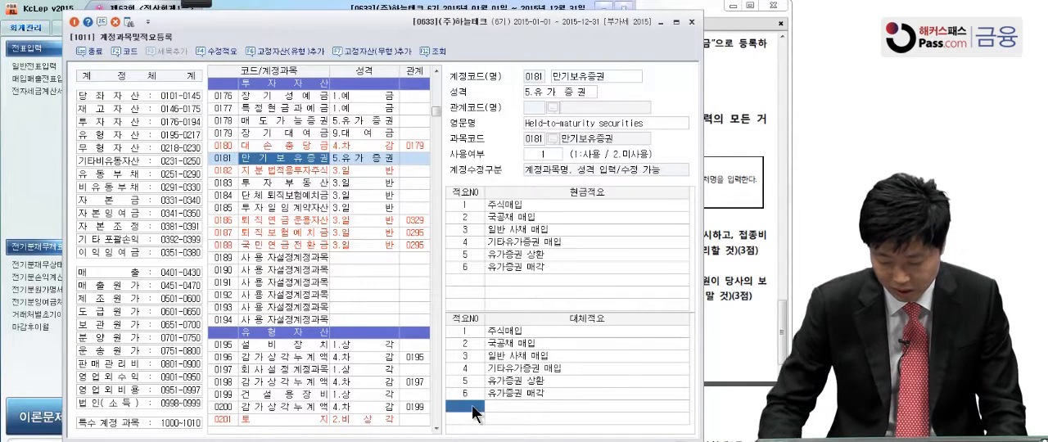
text(7)
key(Return)
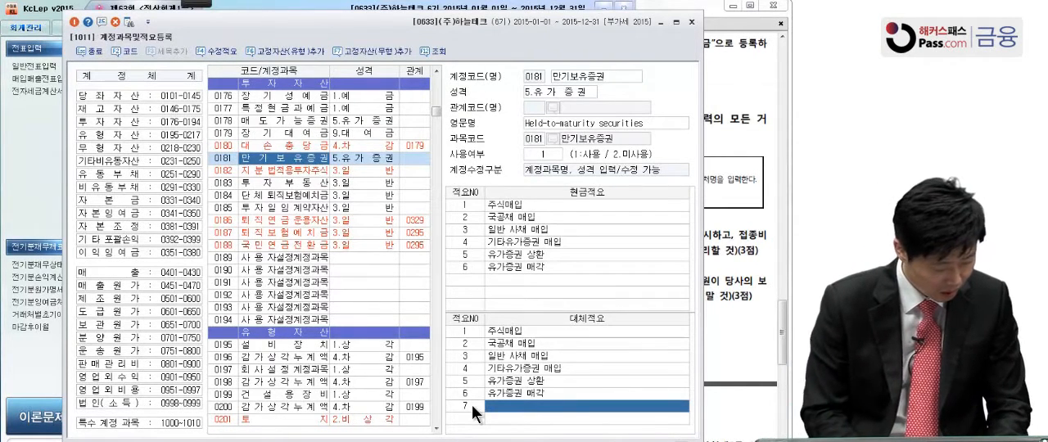
text(국)
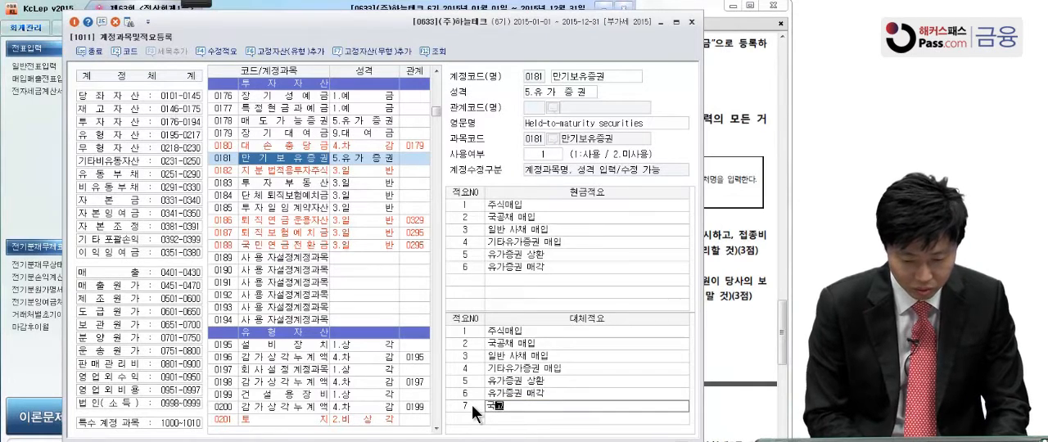
text(공채 매각)
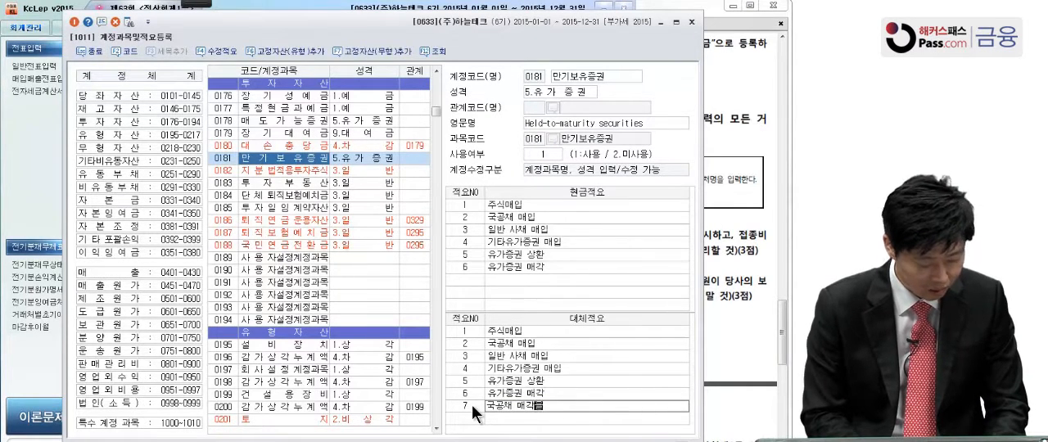
text(으로 인)
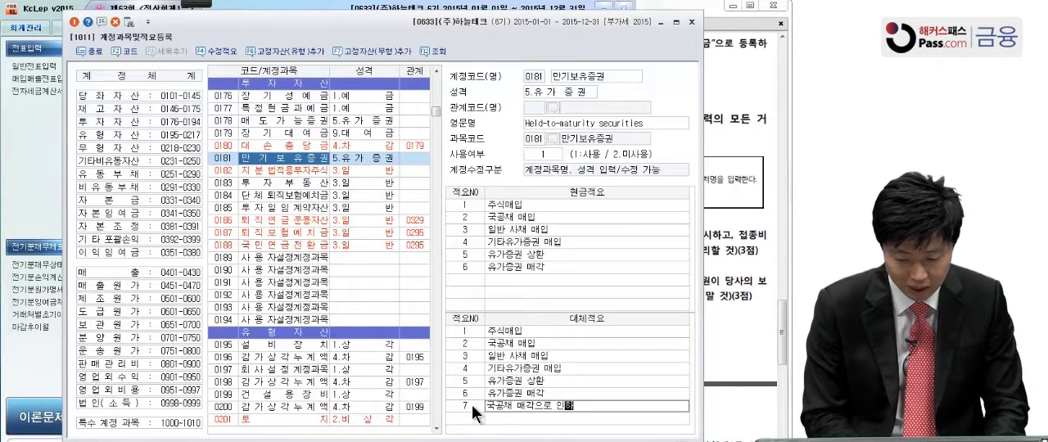
text(한 당좌예)
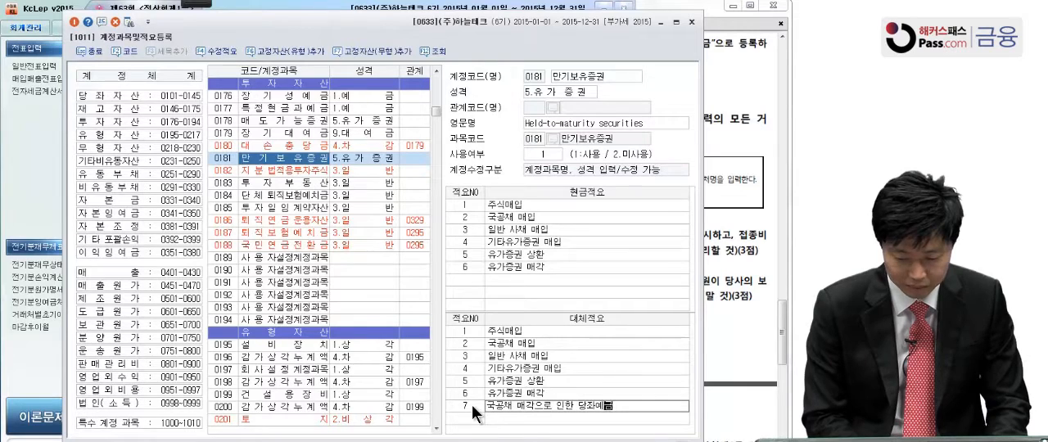
text(금 입금)
key(Return)
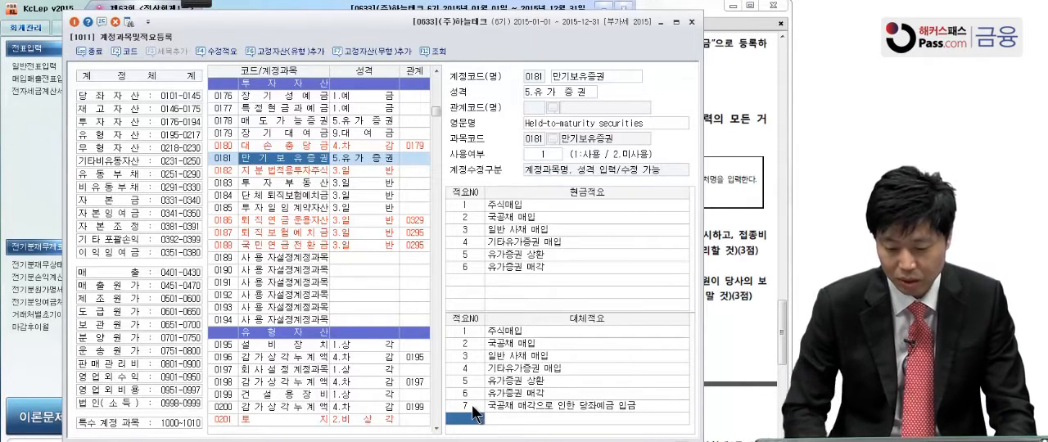
Close 계정과목및적요등록 and consult 문제2 in the exam PDF, bringing questions [1] to [4] into view
click(74, 22)
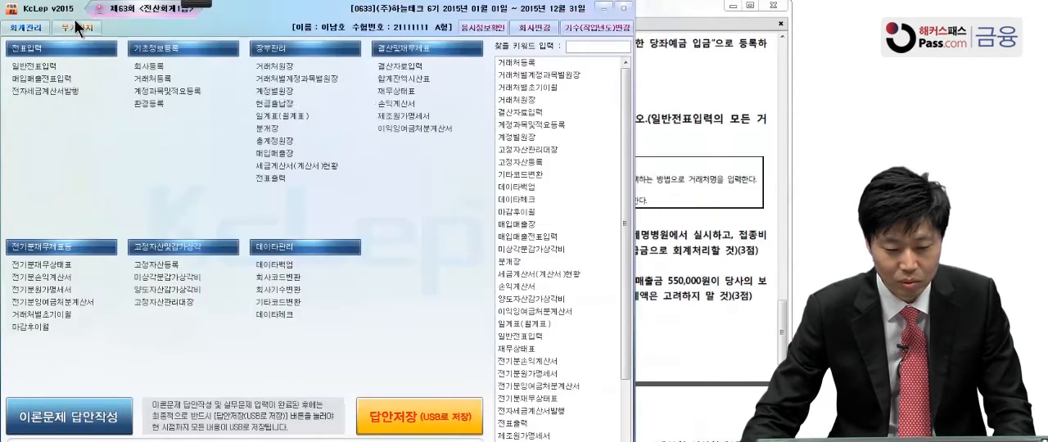
click(651, 149)
scroll(666, 187, down, 3)
scroll(667, 189, up, 2)
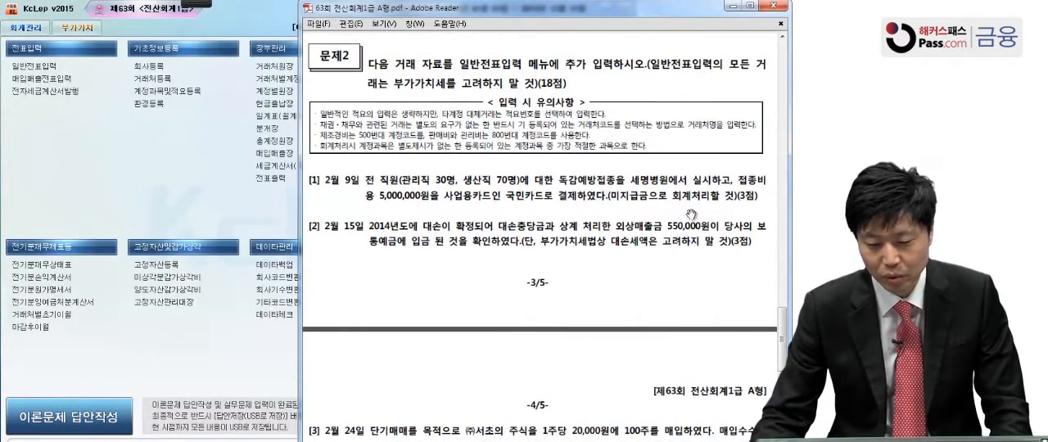
scroll(687, 204, down, 3)
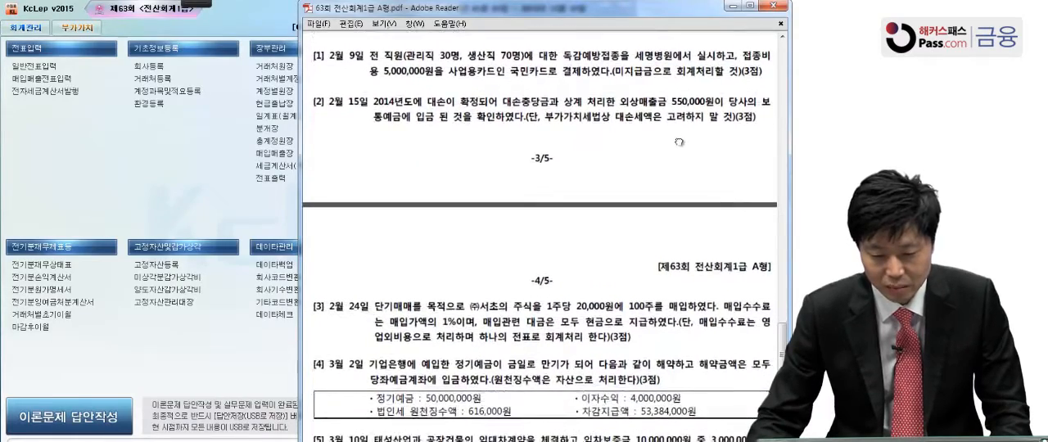
drag(678, 143, 676, 135)
Underline 독감예방접종, 관리직 30명, 생산직 70명 and the payment amount in question [1] of the exam PDF with the screen pen
click(189, 3)
click(7, 21)
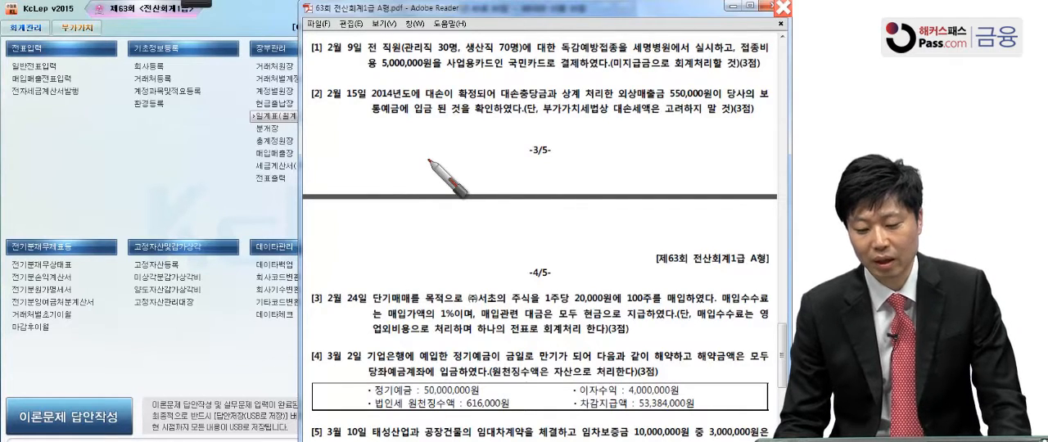
drag(562, 50, 624, 54)
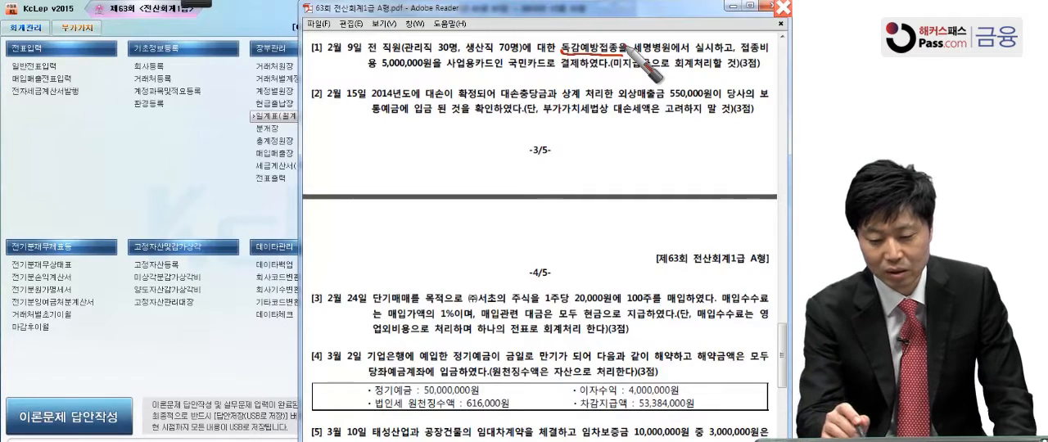
drag(401, 55, 459, 55)
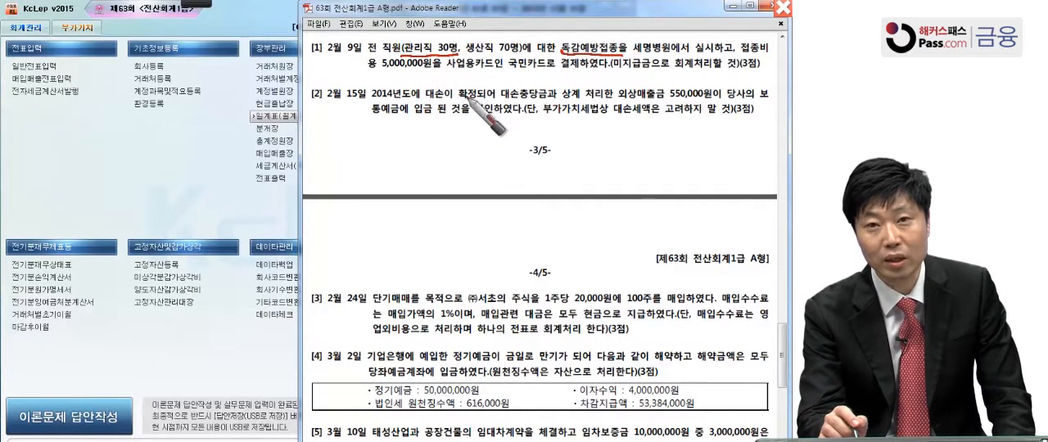
drag(463, 55, 522, 55)
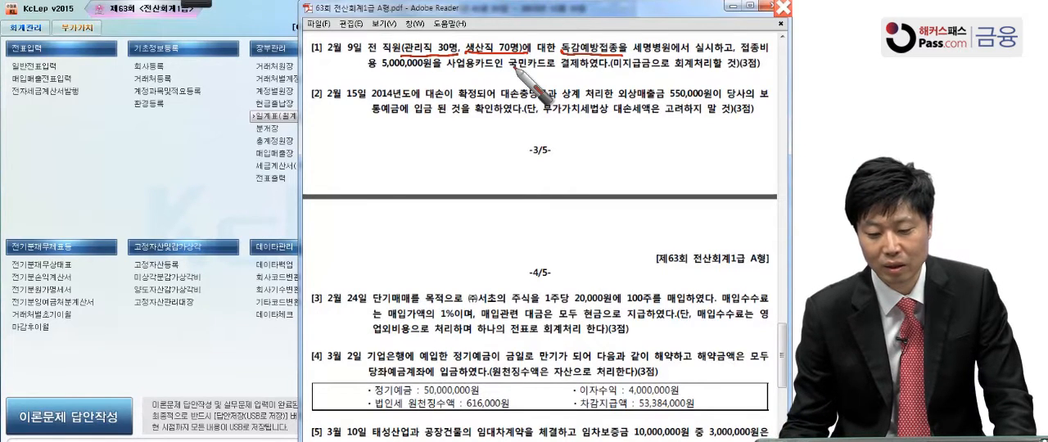
drag(383, 72, 423, 72)
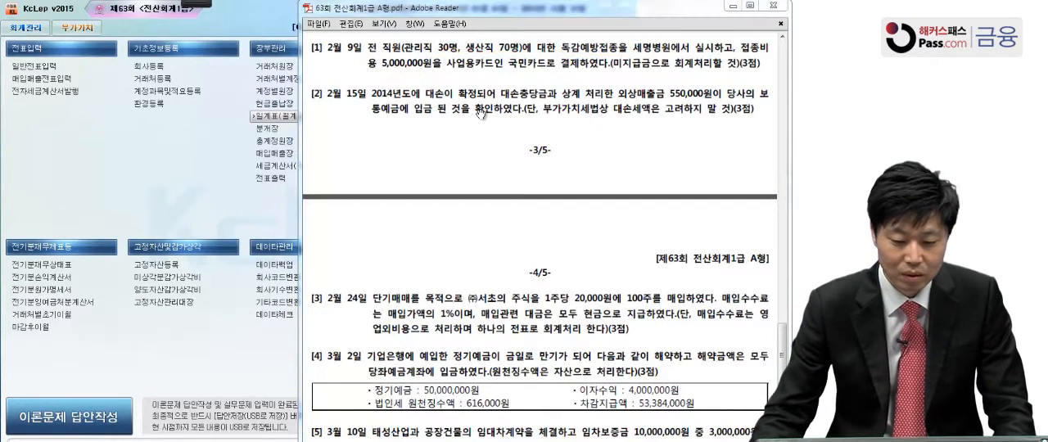
Switch to KcLep, open 일반전표입력 and set the voucher date to February (02) 9, 2015
click(146, 177)
click(71, 66)
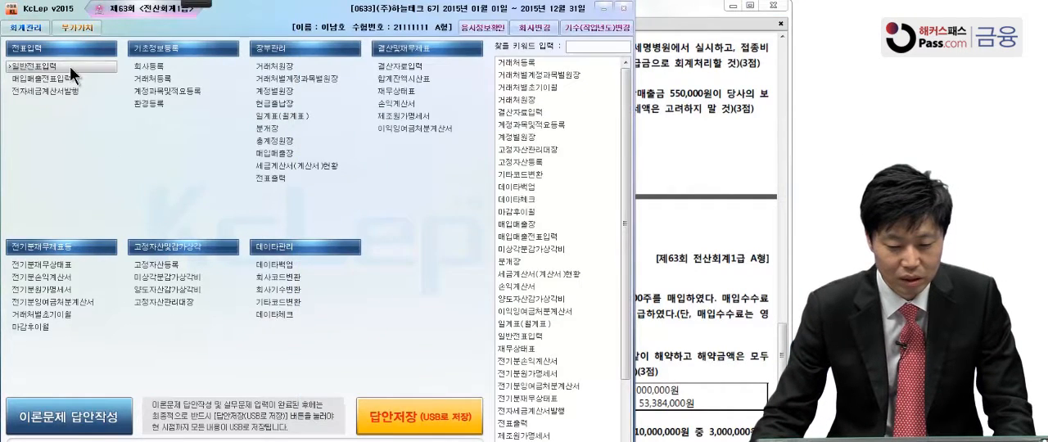
click(78, 68)
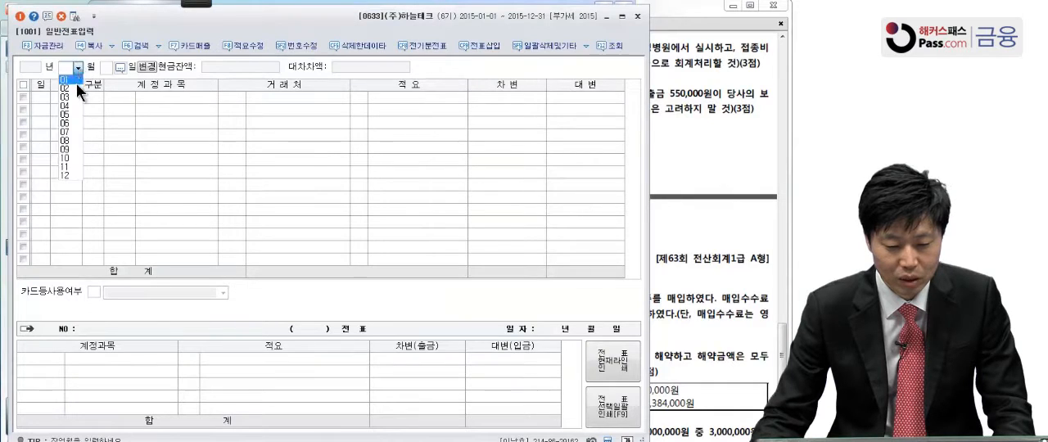
click(75, 84)
text(9)
key(Return)
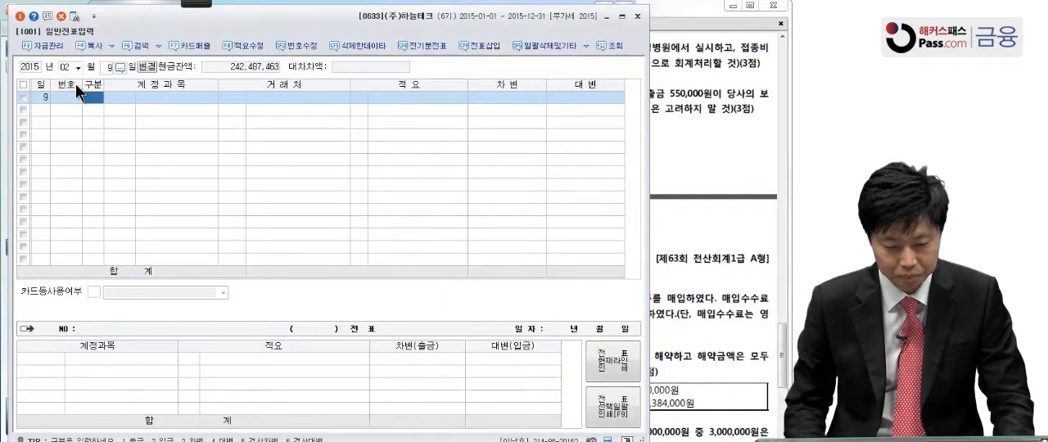
Enter a debit (차변) line for the 판매관리비 account 복리후생비 (0811) with an amount of 1,500,000
text(3)
key(Return)
text(목리)
text(후)
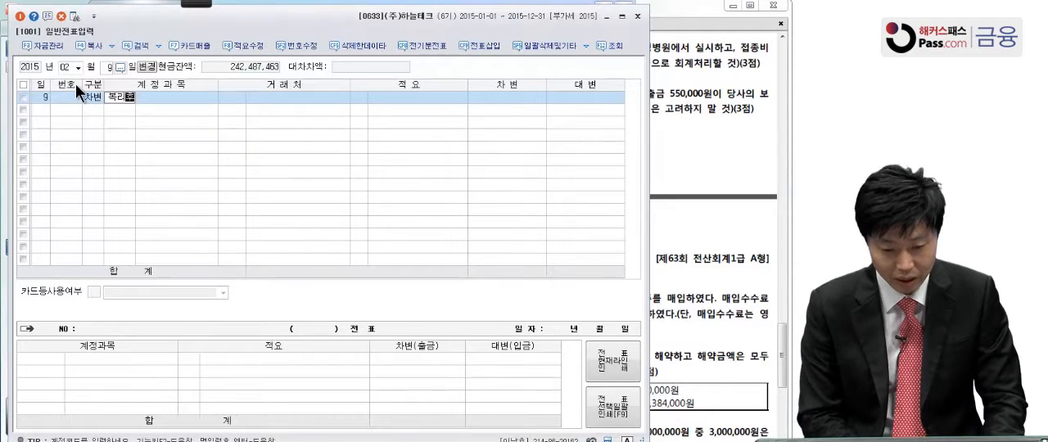
key(Return)
click(280, 228)
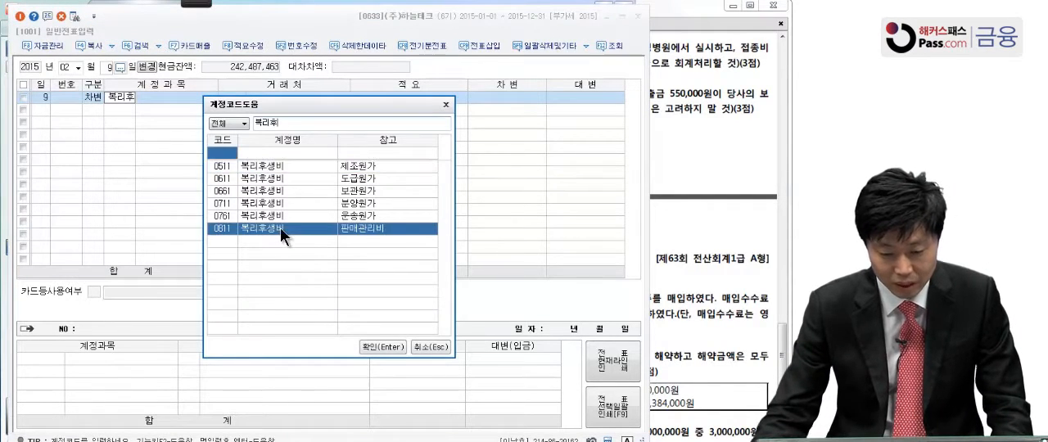
key(Return)
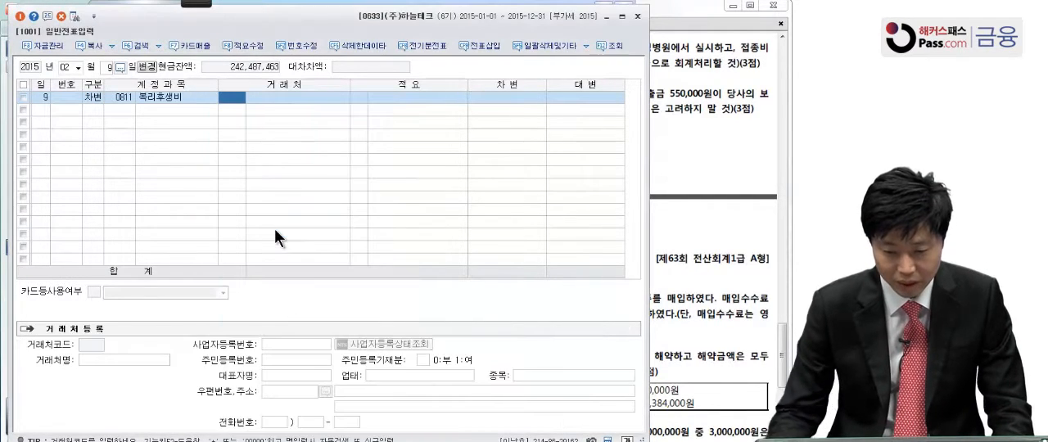
click(504, 96)
text(1,500,000)
key(Return)
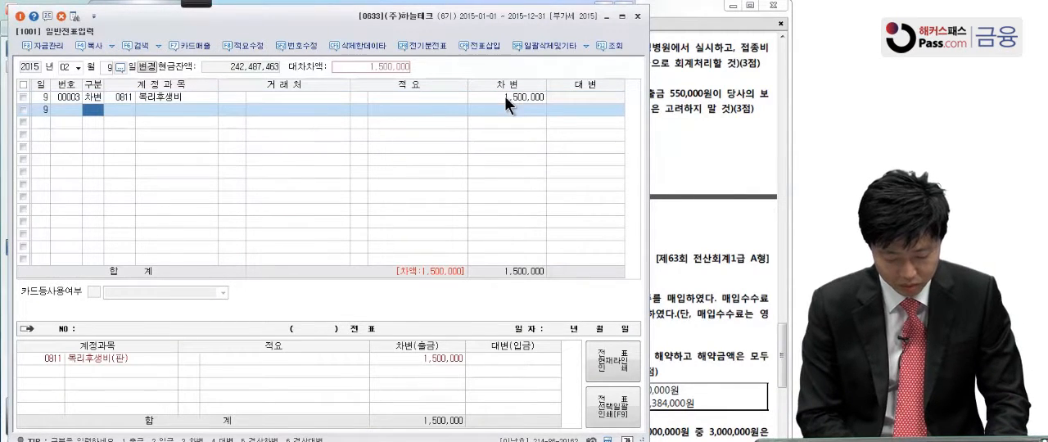
Enter a second debit (차변) line for the 제조원가 account 복리후생비 (0511) with an amount of 3,500,000
text(3복리)
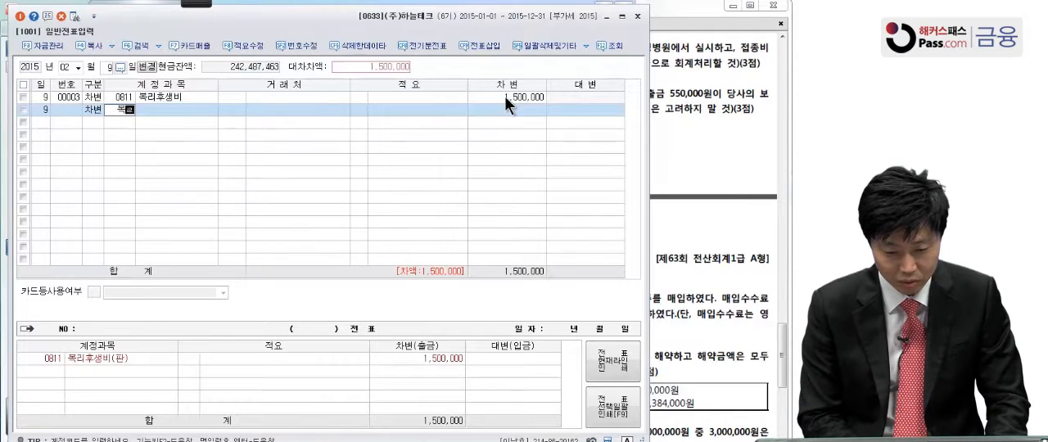
key(Return)
key(Return)
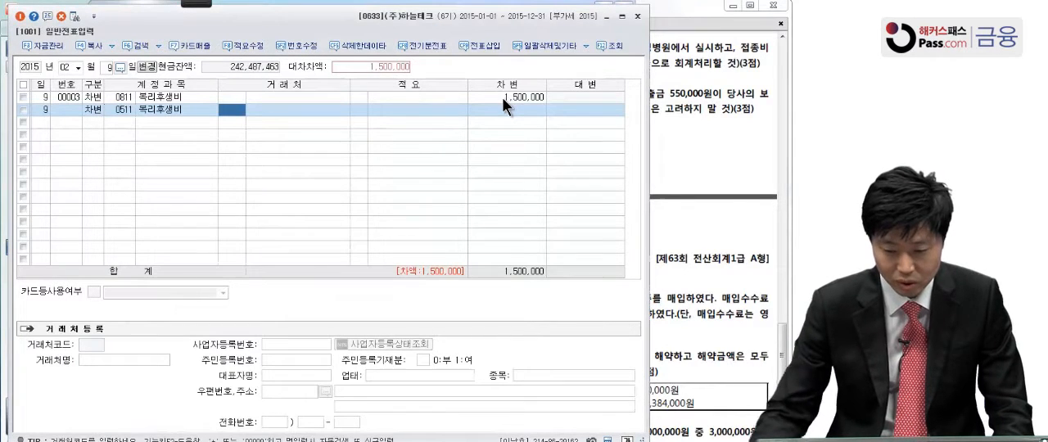
key(Return)
key(Return)
text(3)
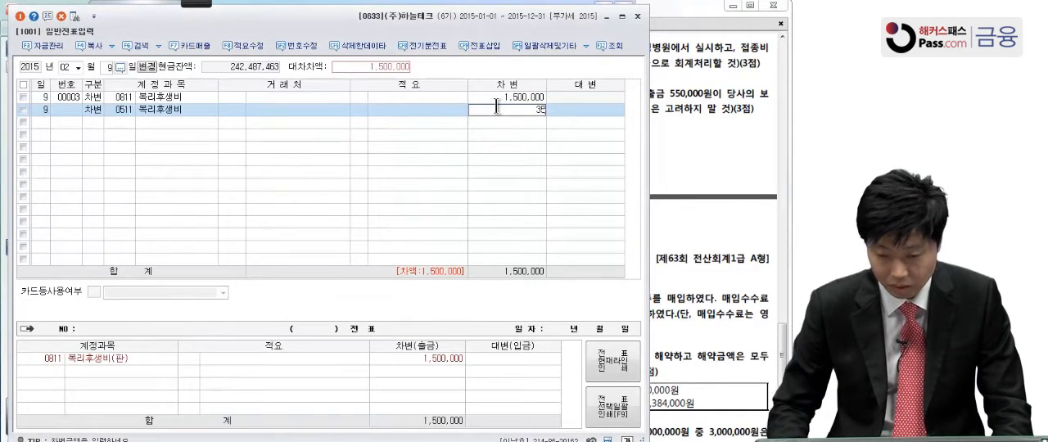
text(,500,000)
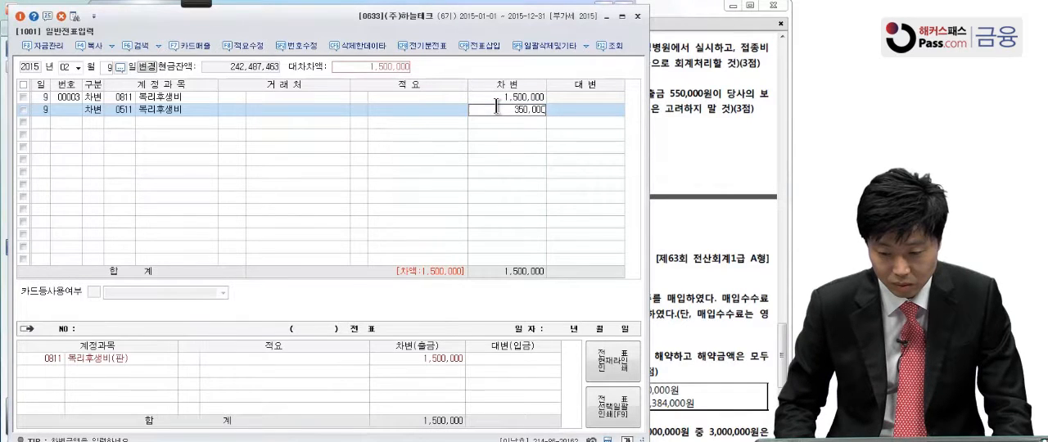
key(Return)
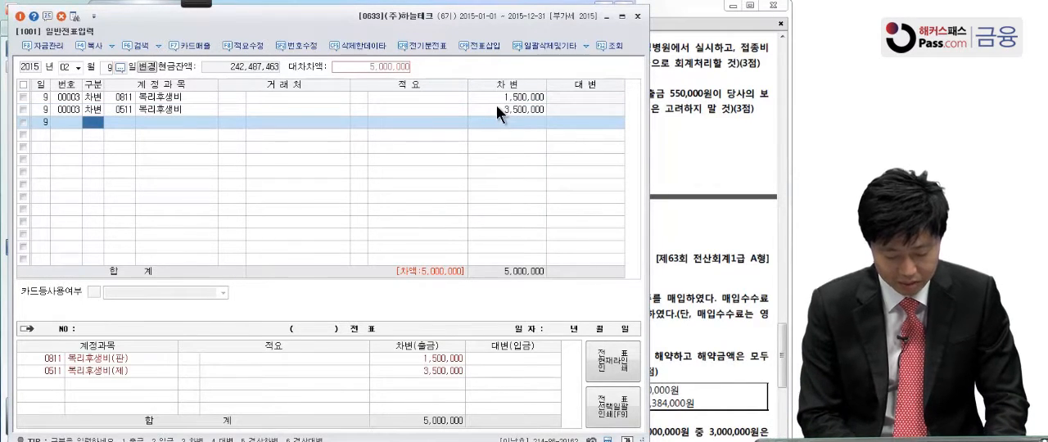
Add a credit (대변) line for 미지급금 (0253) with the balancing amount of 5,000,000
text(4)
key(Return)
text(미지급)
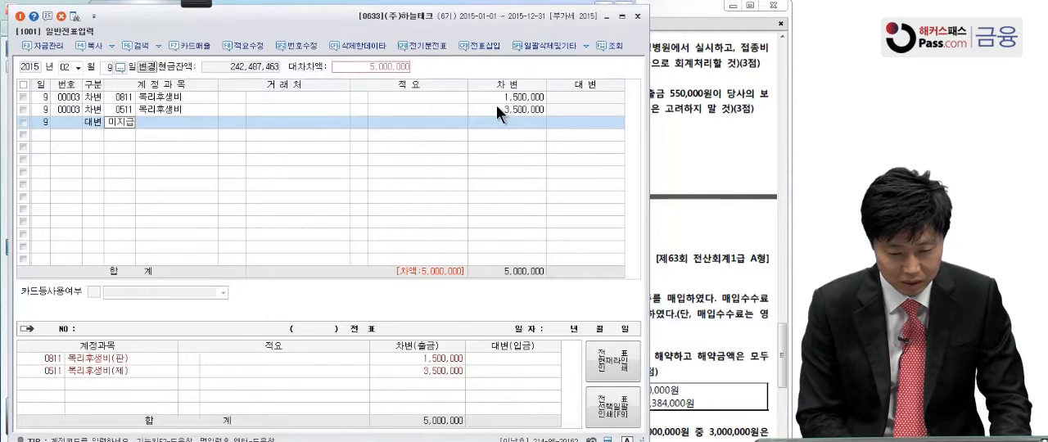
key(Return)
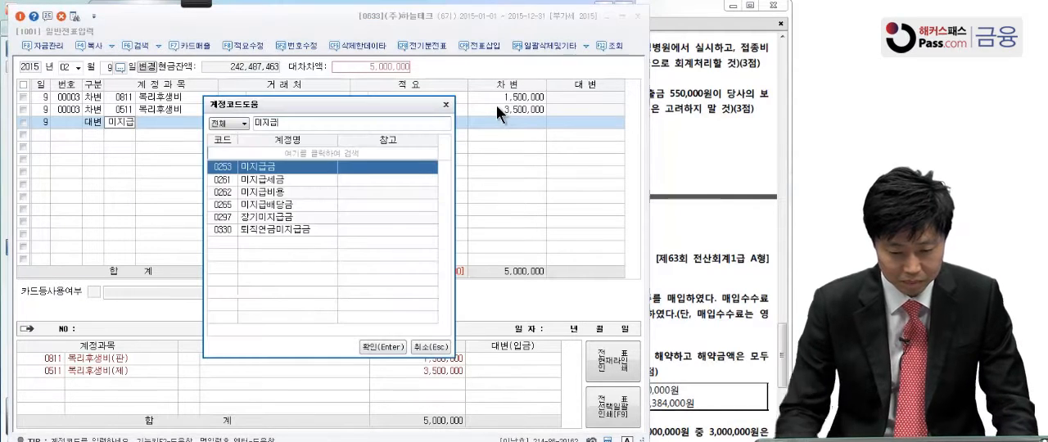
key(Return)
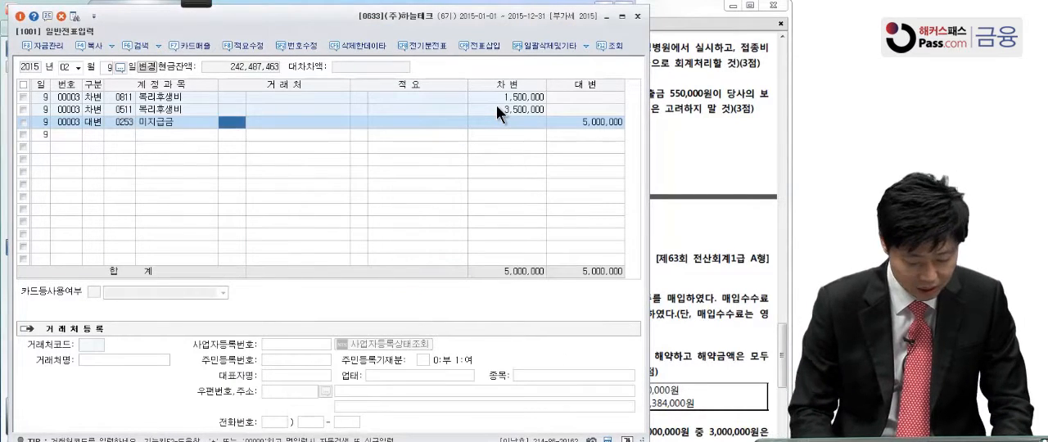
Check question [1] in the exam PDF and assign client 국민카드 (99602) to the 미지급금 line, leaving its 적요 empty
click(717, 95)
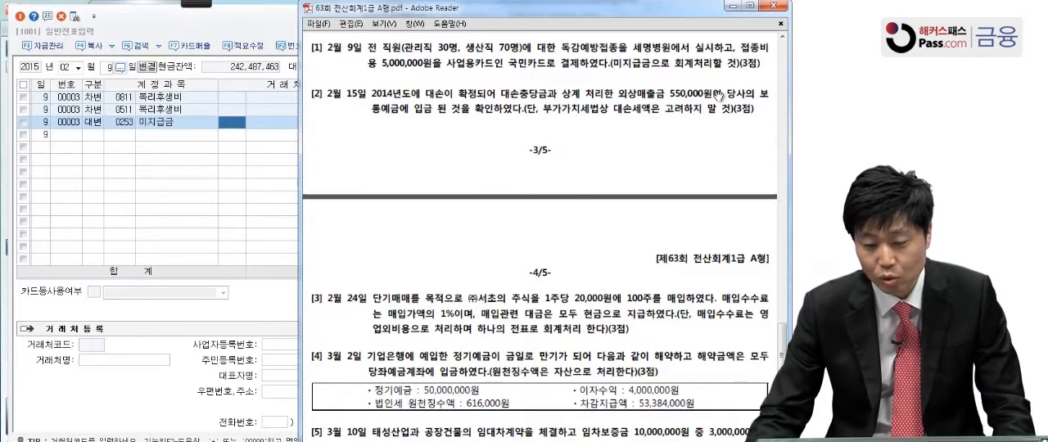
click(232, 123)
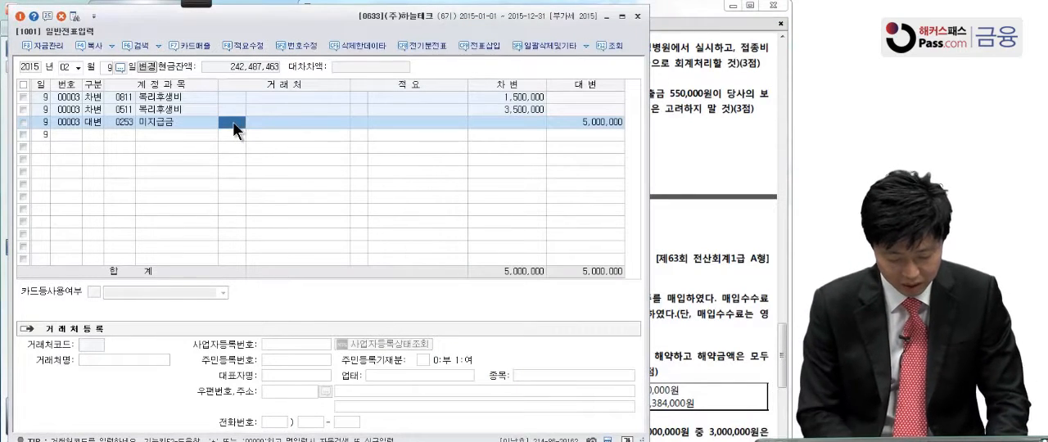
click(233, 122)
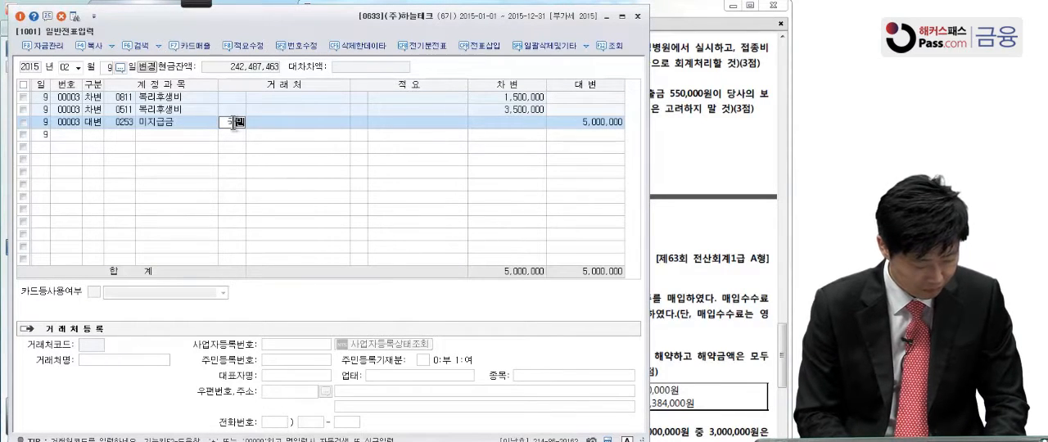
text(국민)
key(Return)
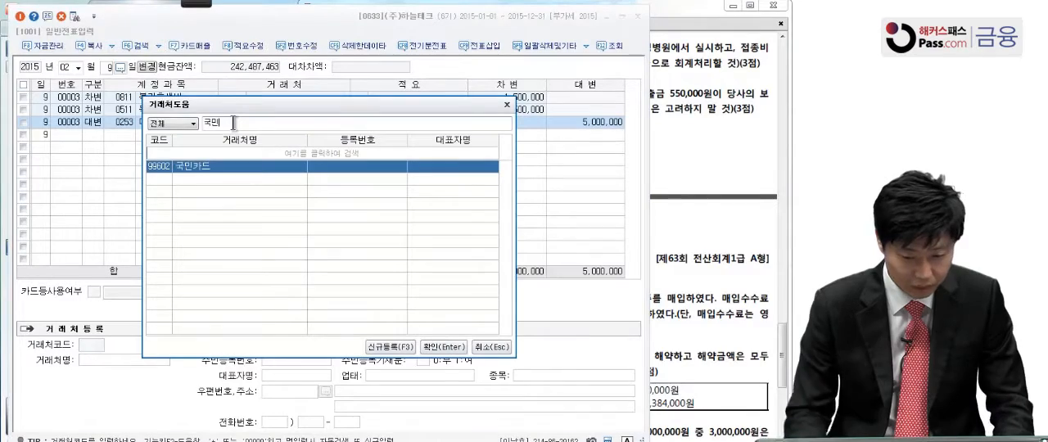
key(Return)
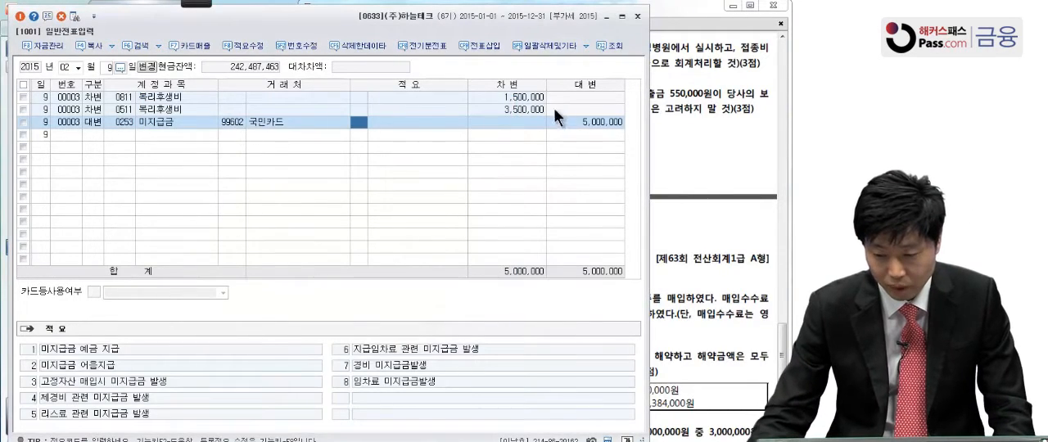
key(Return)
Consult question [2] in the exam PDF and set the day of the 일반전표입력 voucher date to 15
click(703, 101)
drag(680, 159, 677, 109)
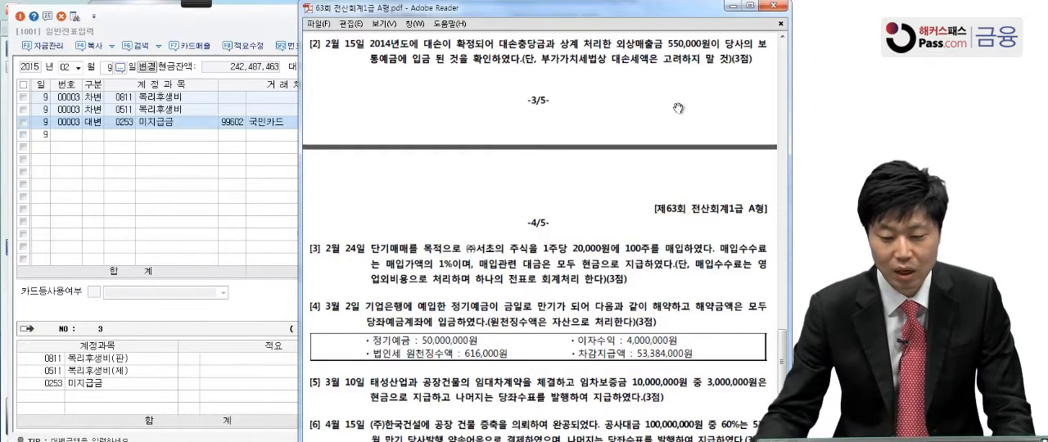
click(126, 199)
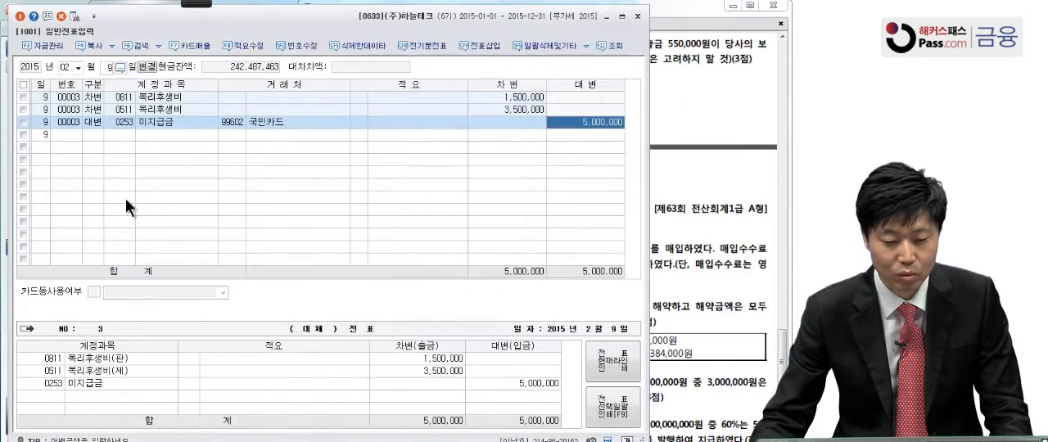
click(106, 66)
text(15)
key(Return)
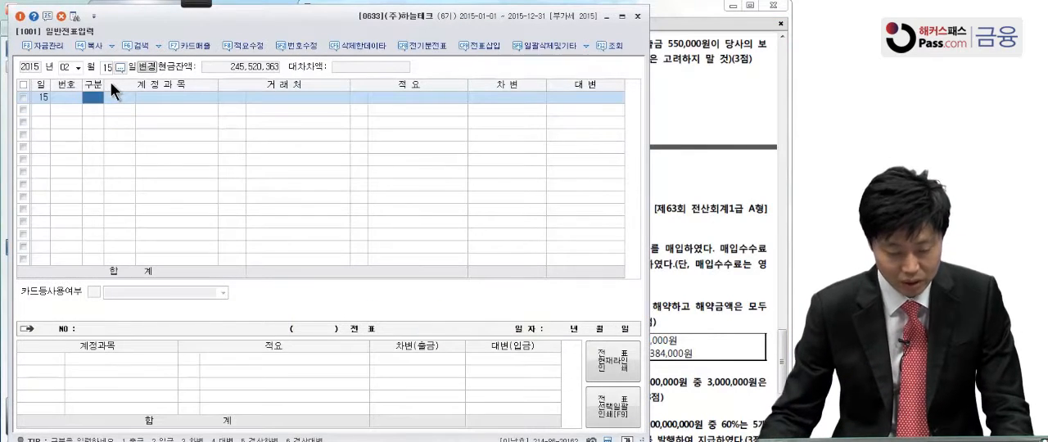
Enter a debit (차변) line for 보통예금 (0103) with an amount of 550,000 in the February 15 voucher
text(4)
key(Return)
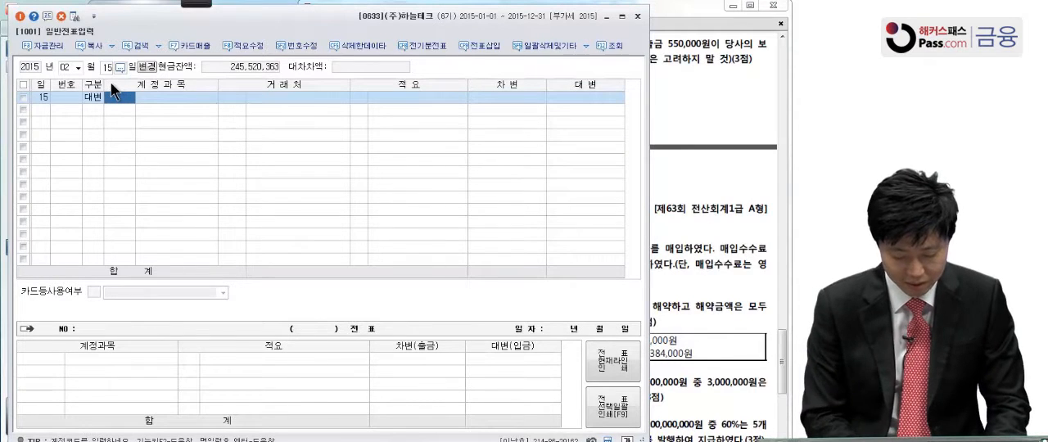
click(85, 95)
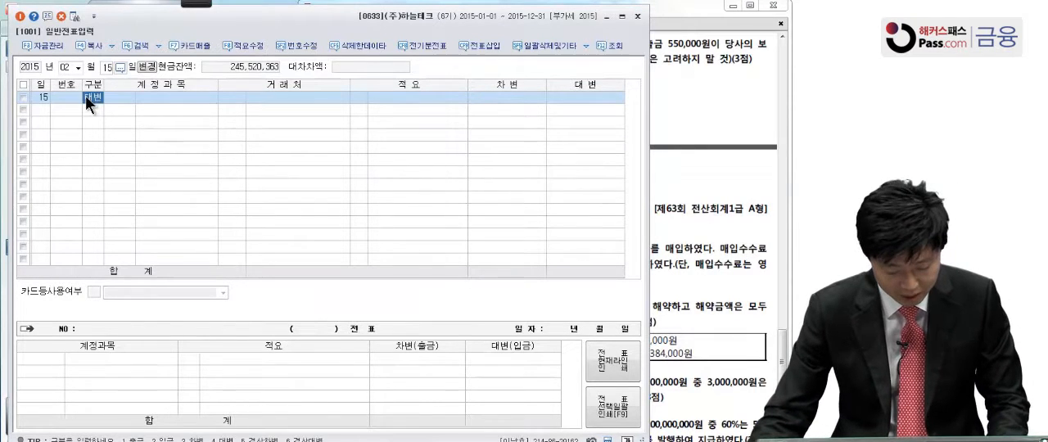
text(3)
key(Return)
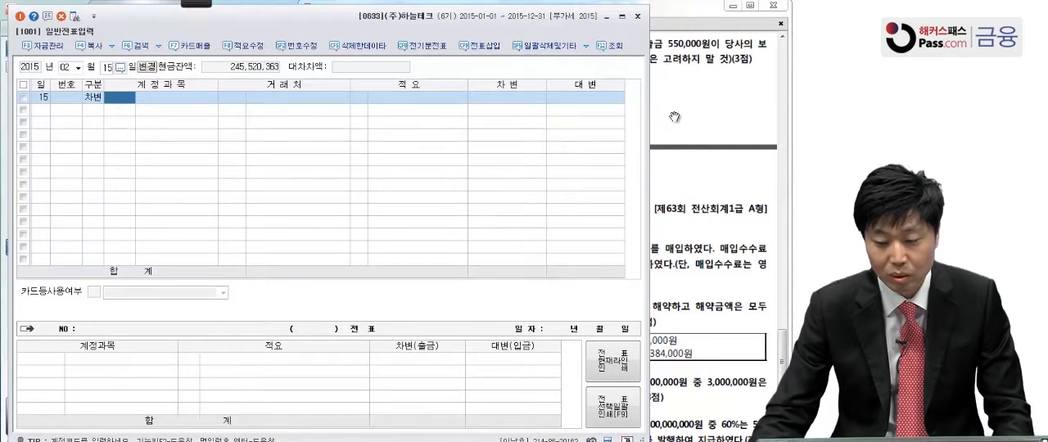
text(보통)
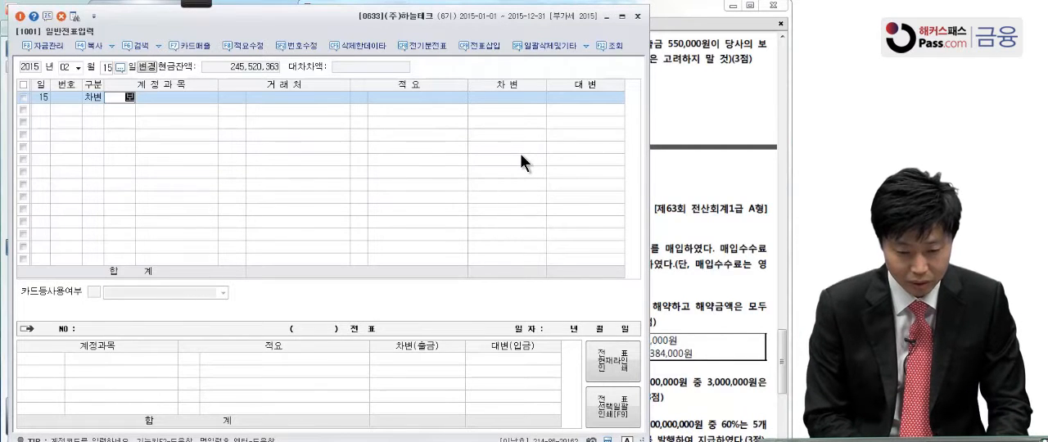
key(Return)
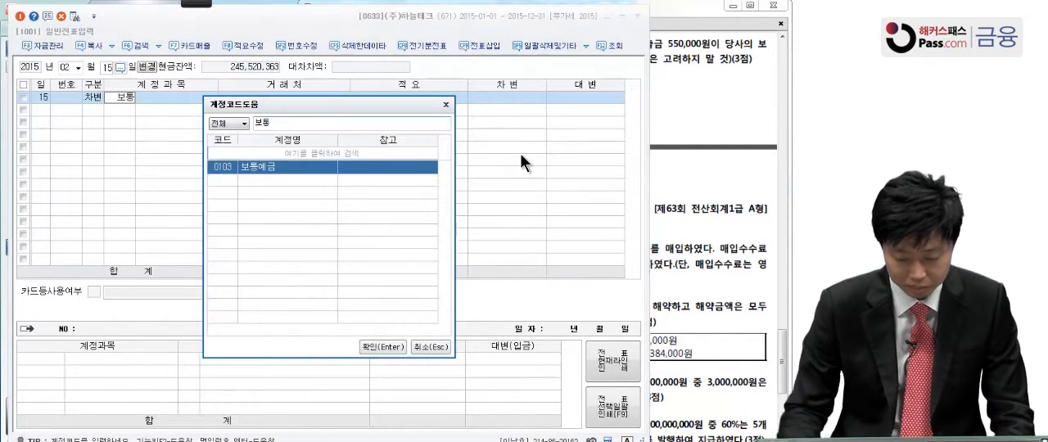
key(Return)
key(Return)
key(Return)
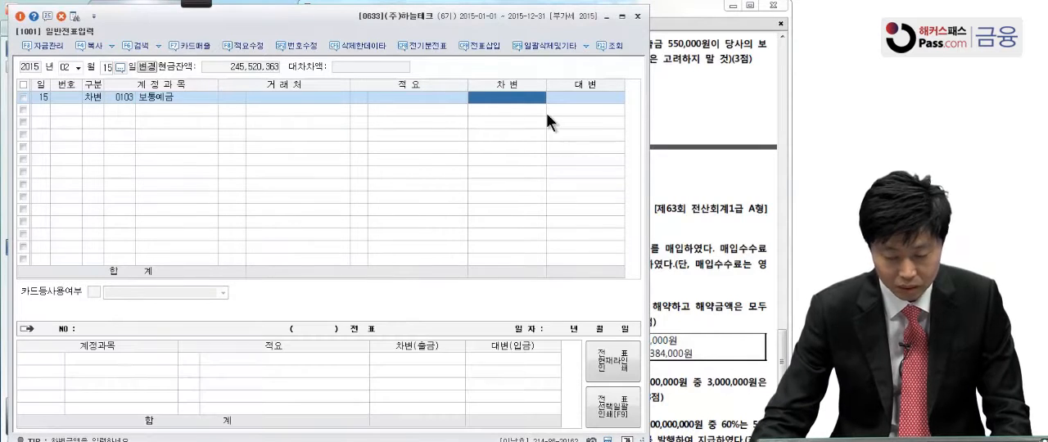
text(5)
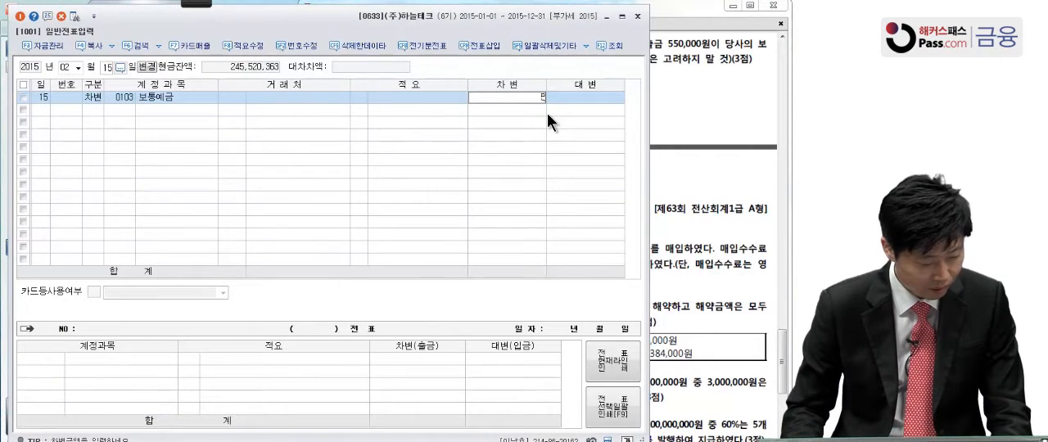
text(50,000)
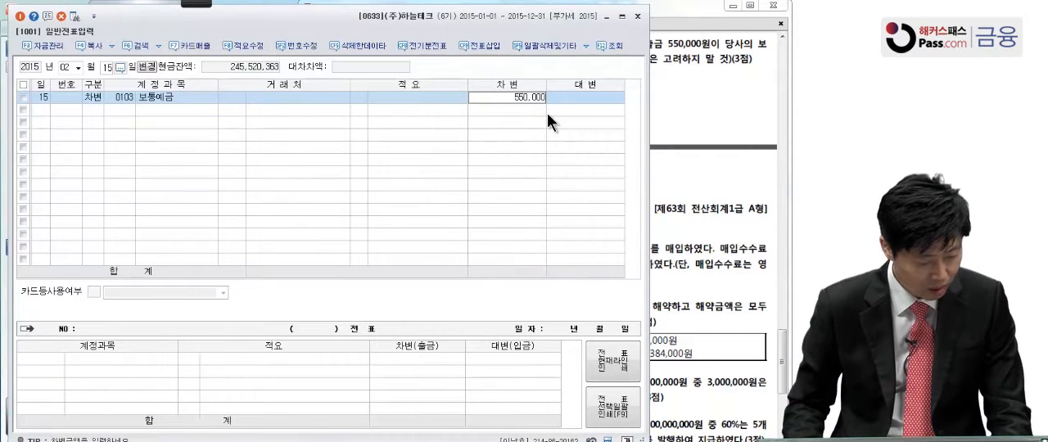
key(Return)
Add a credit (대변) line for the 외상매출금 account 대손충당금 (0109) with the balancing amount of 550,000
key(4)
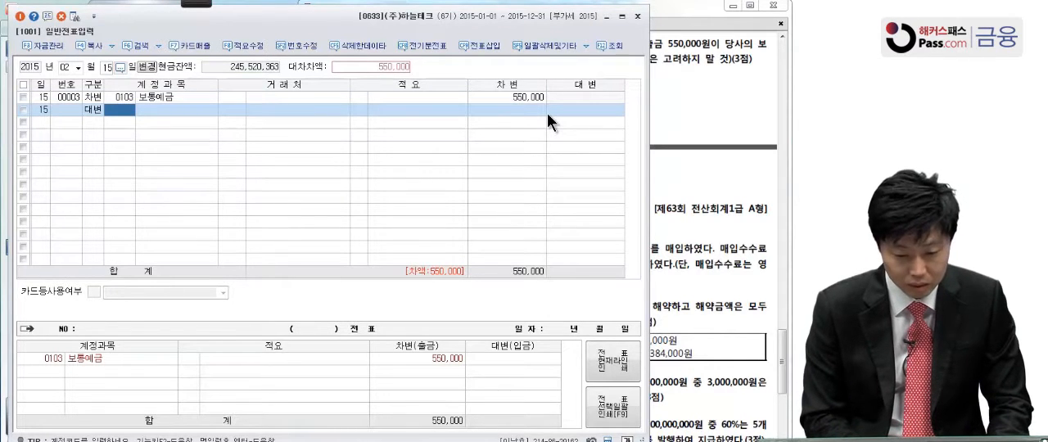
text(대손충)
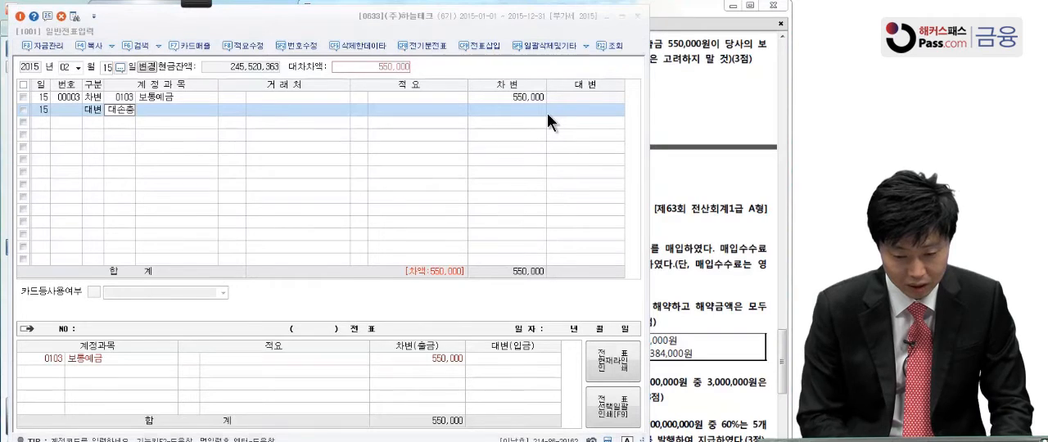
key(Return)
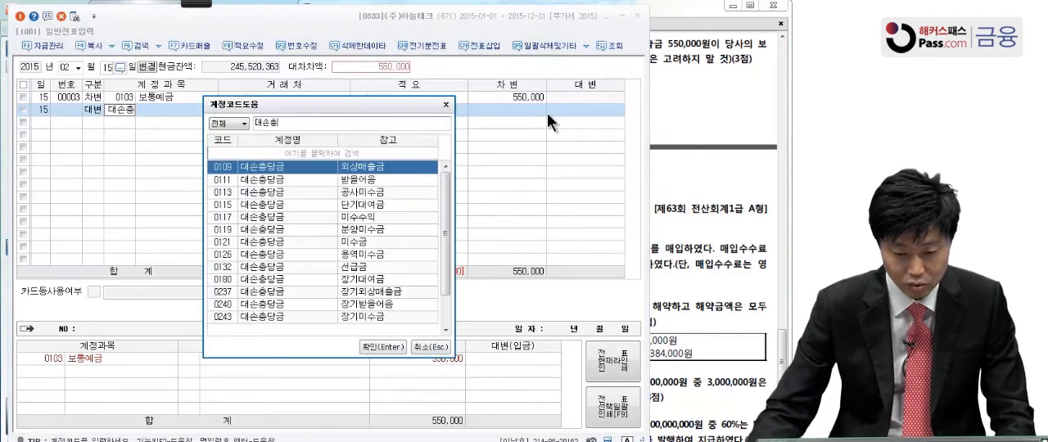
double_click(395, 170)
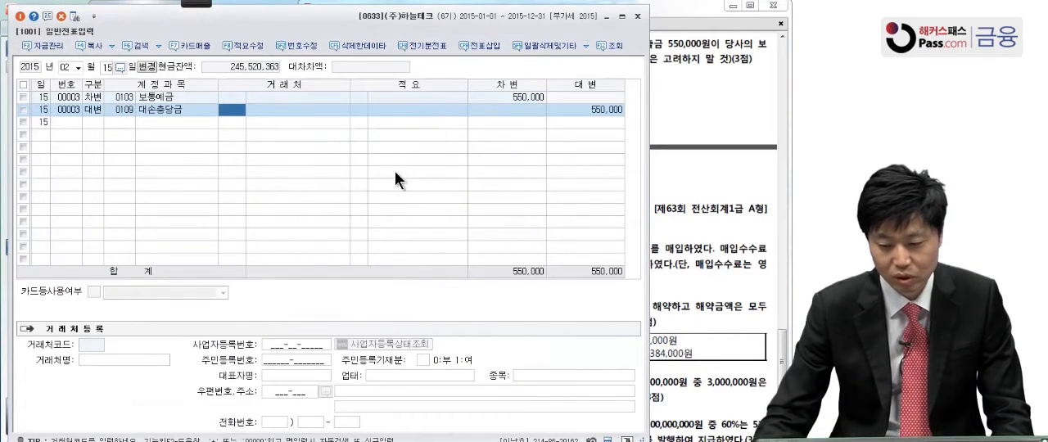
click(573, 114)
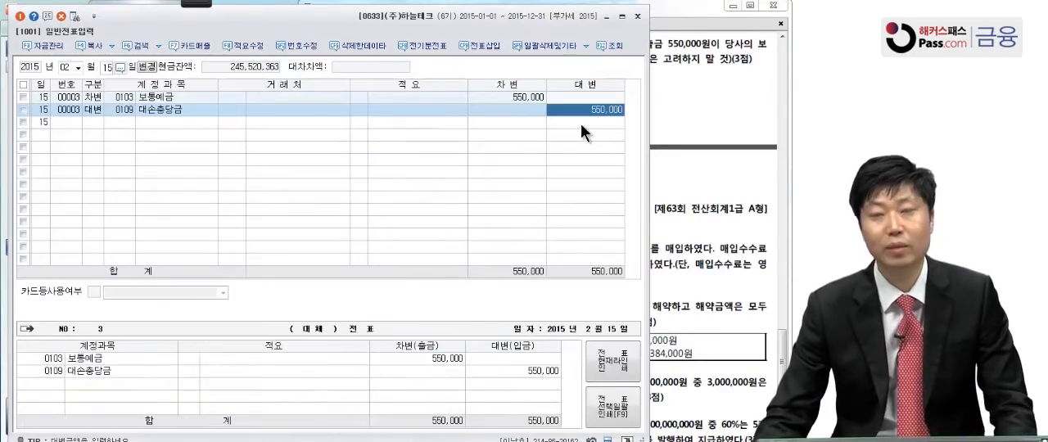
Consult question [3] in the exam PDF and set the day of the 일반전표입력 voucher date to 24
click(697, 130)
scroll(647, 218, down, 3)
scroll(646, 217, down, 2)
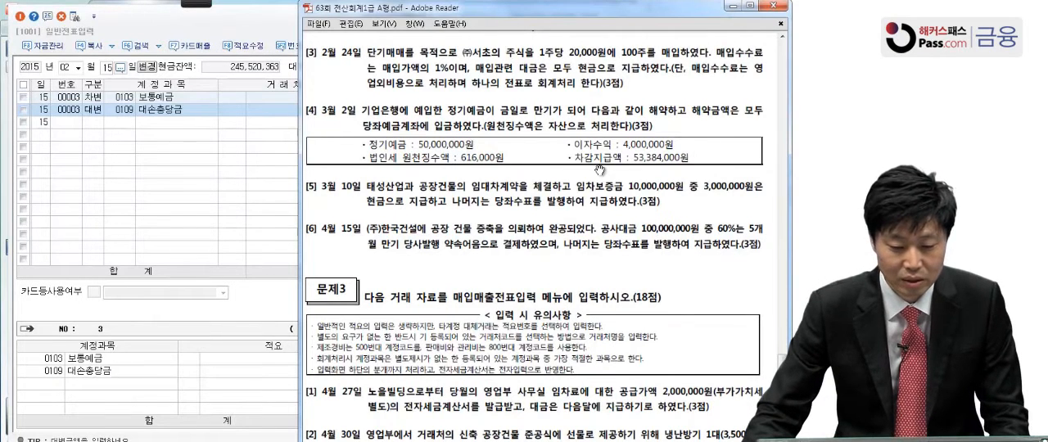
click(108, 65)
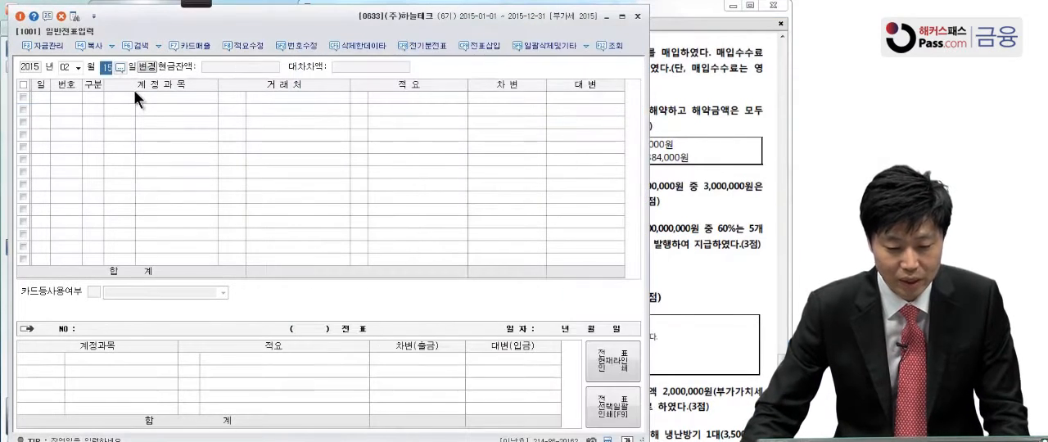
text(24)
key(Return)
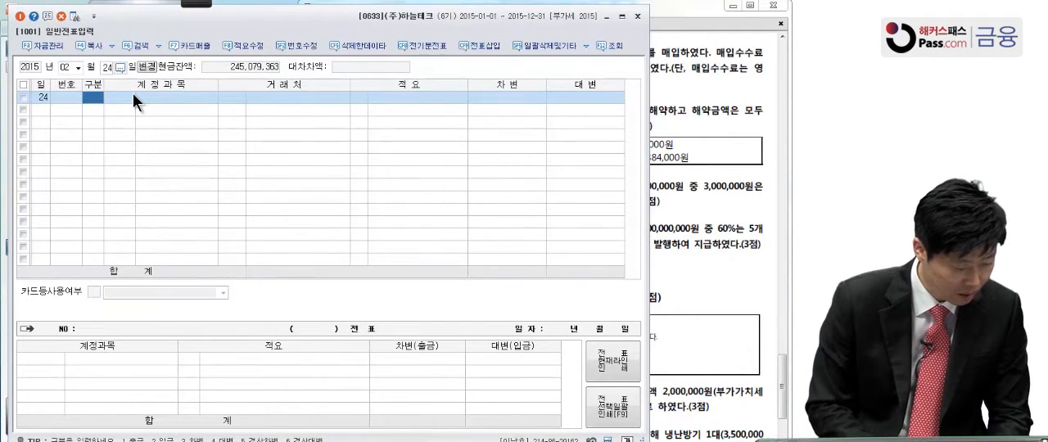
Enter a debit (차변) line for 단기매매증권 (0107) with an amount of 2,000,000 in the February 24 voucher
text(3)
key(Return)
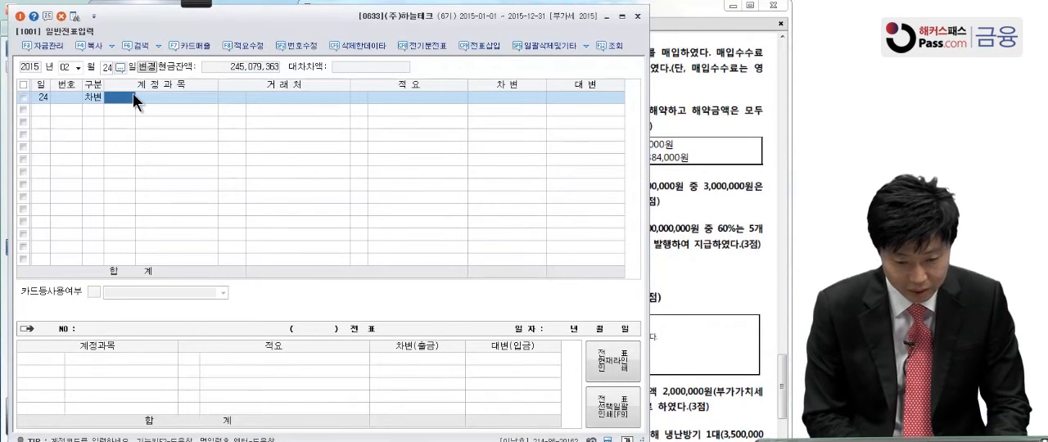
text(단)
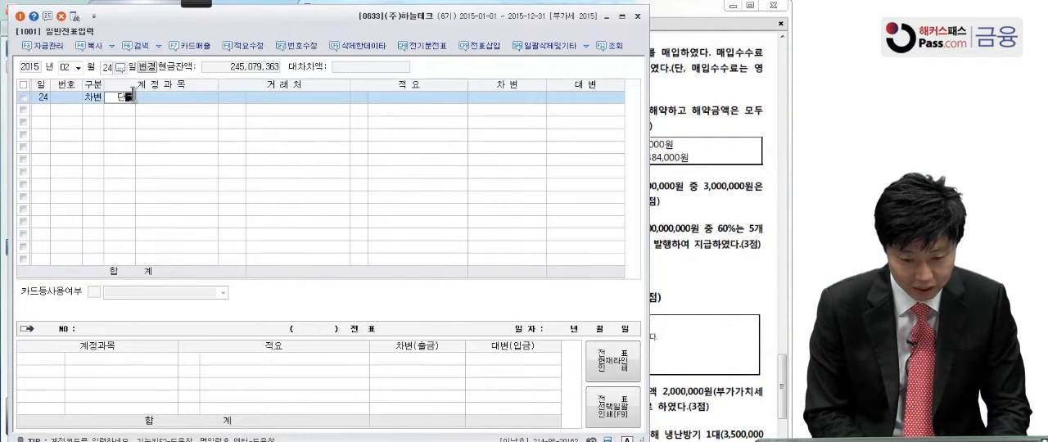
text(기매)
key(Return)
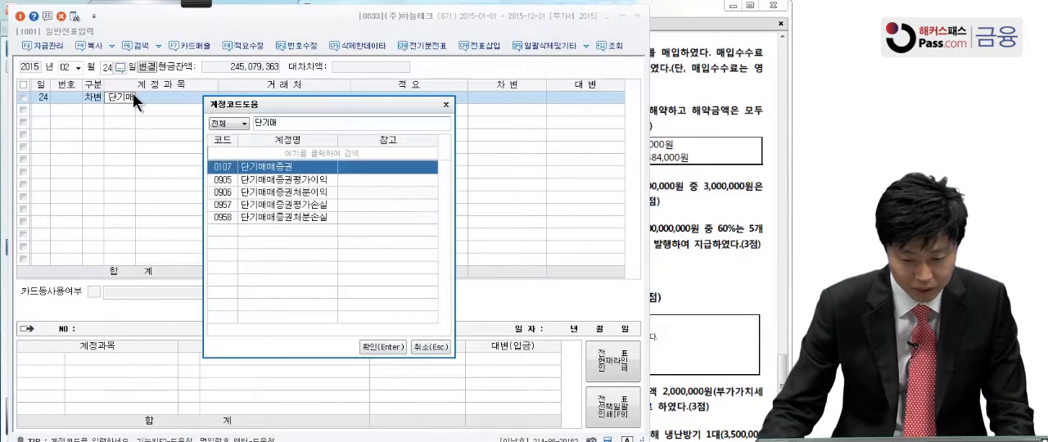
key(Return)
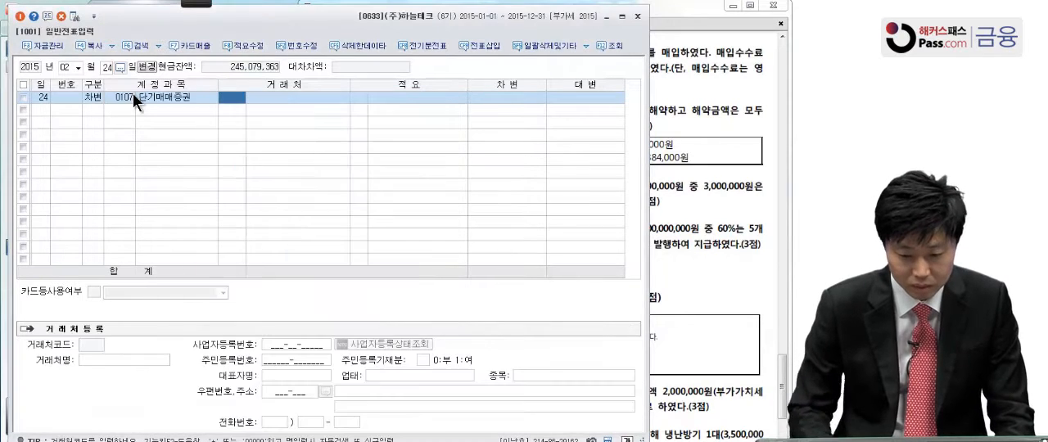
click(486, 100)
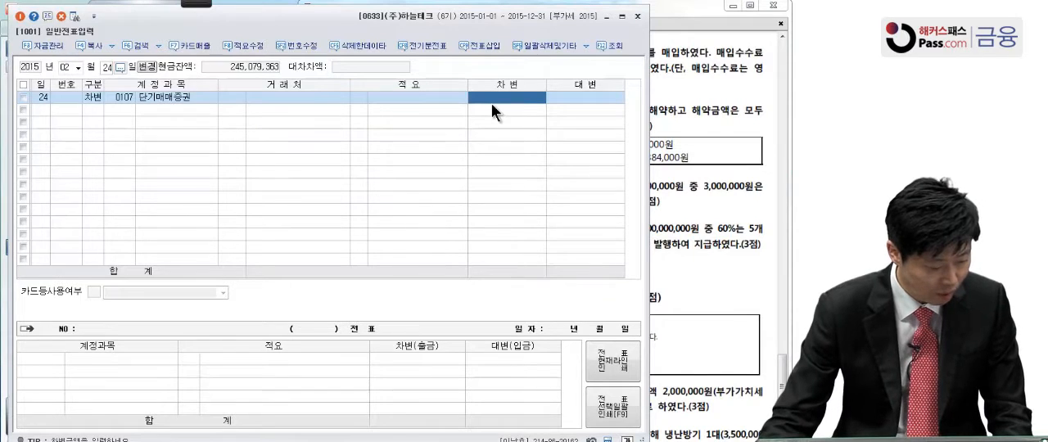
text(2,000,0)
text(00)
key(Return)
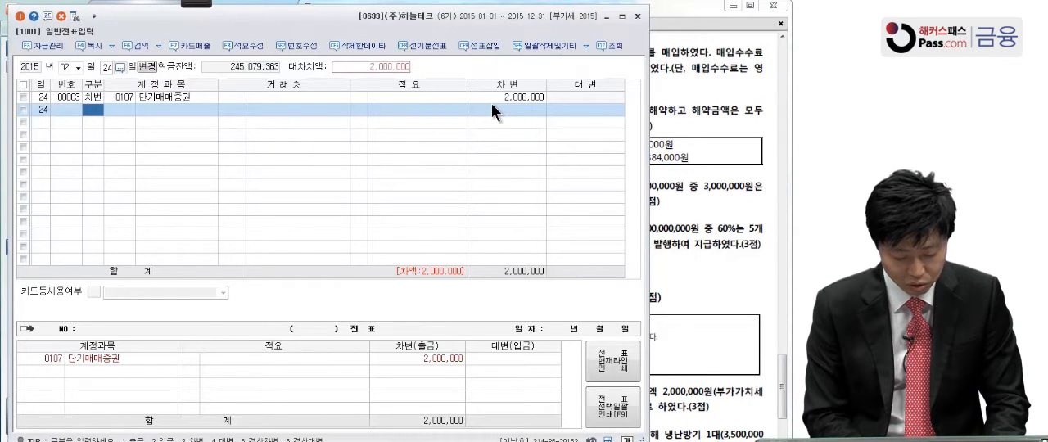
Add a second debit (차변) line for the non-operating account 수수료비용 (0984) with an amount of 20,000
key(3)
key(Return)
text(수수료)
key(Return)
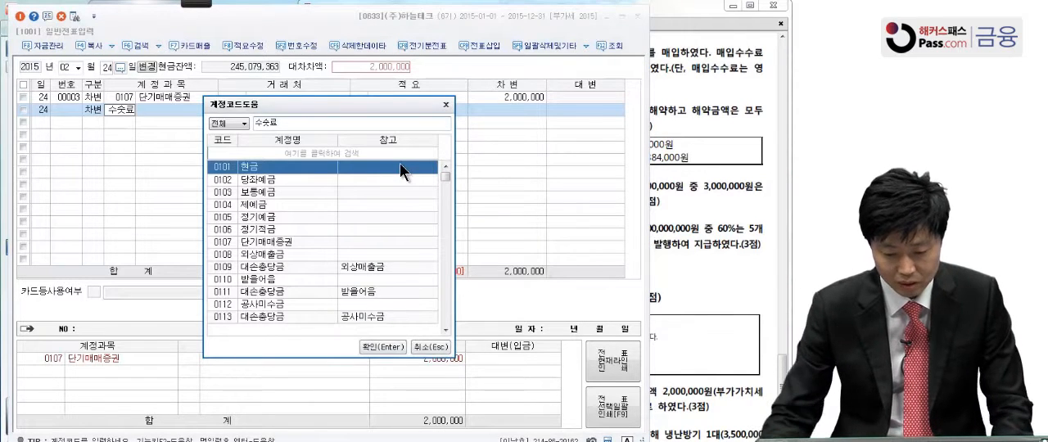
key(BackSpace)
key(BackSpace)
text(수수료비)
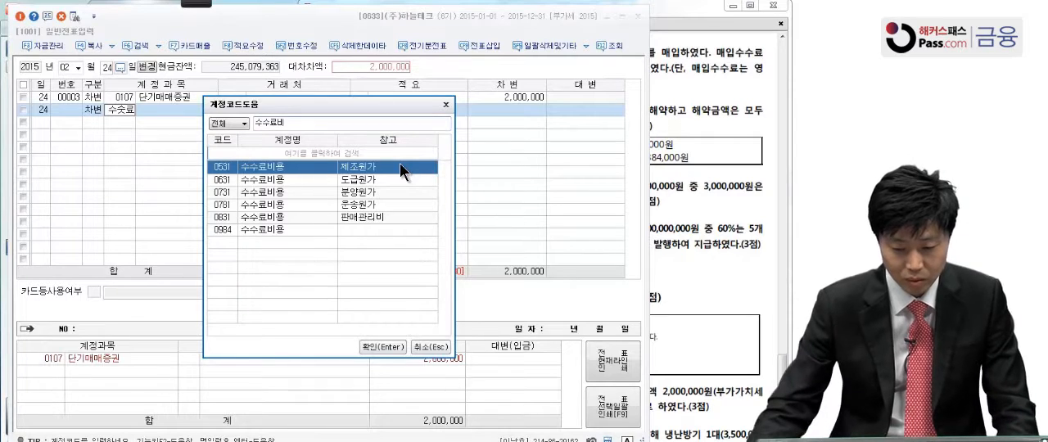
click(303, 230)
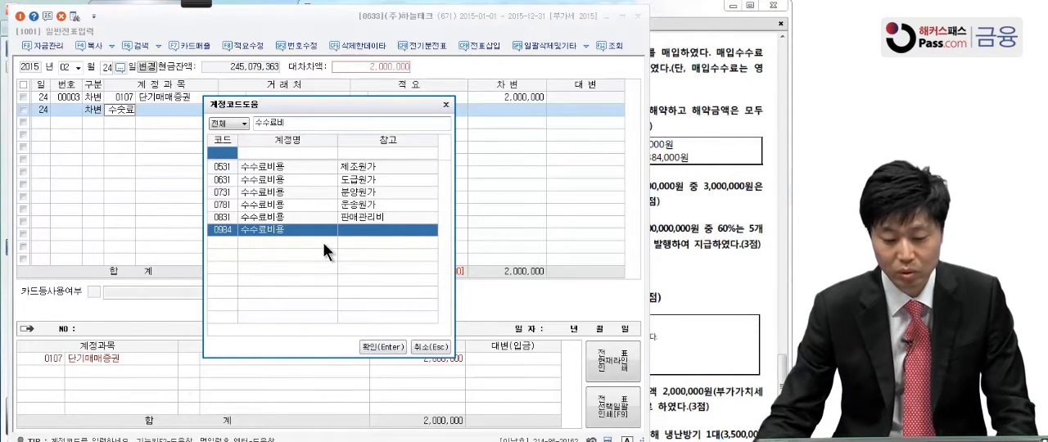
click(399, 342)
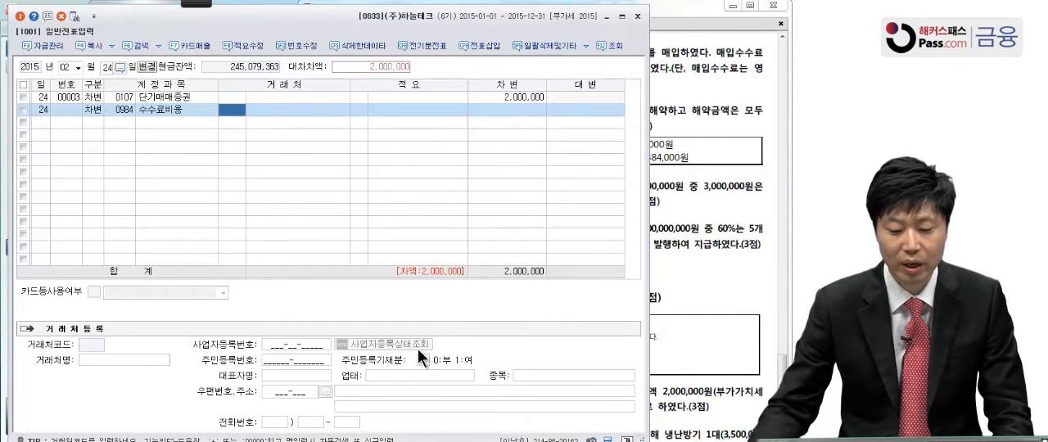
click(514, 111)
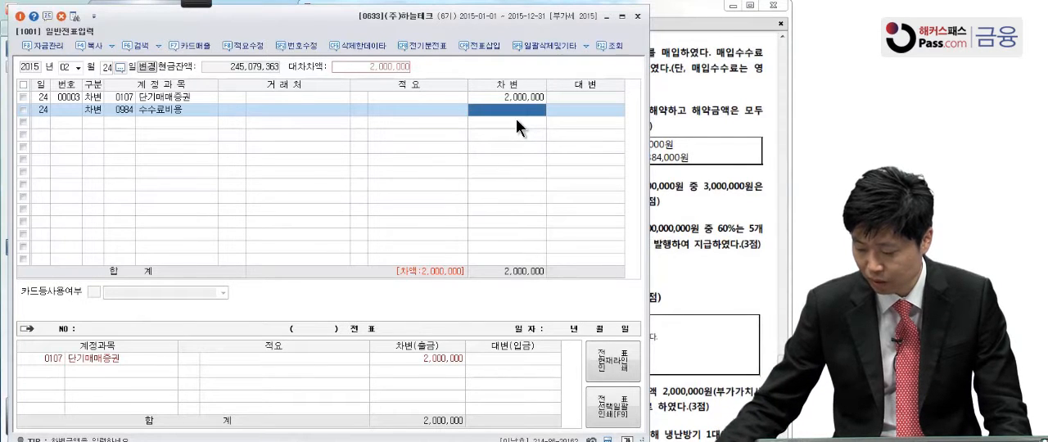
text(20,000)
key(Return)
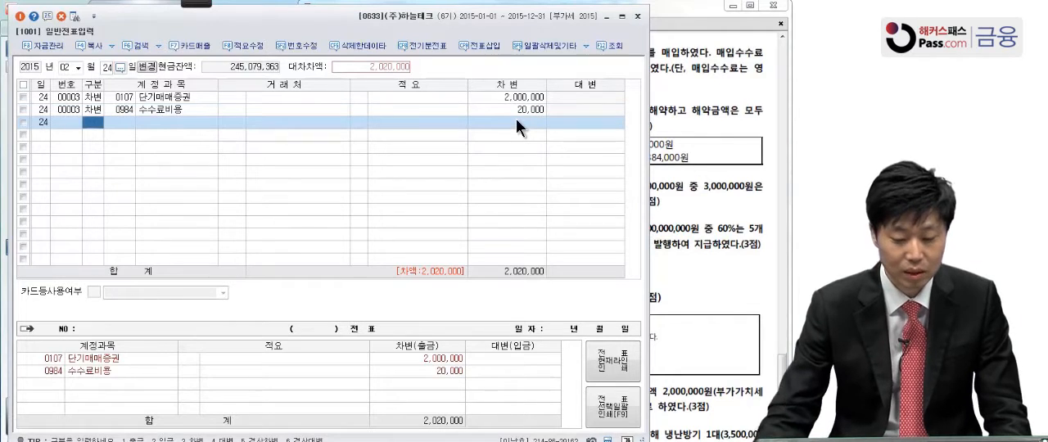
Add a credit (대변) line for 현금 (0101) with the balancing amount of 2,020,000
text(4)
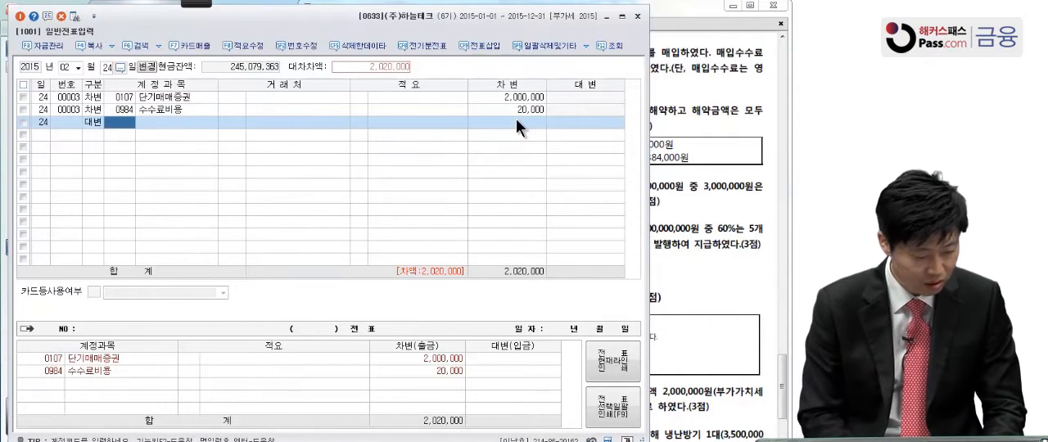
text(101)
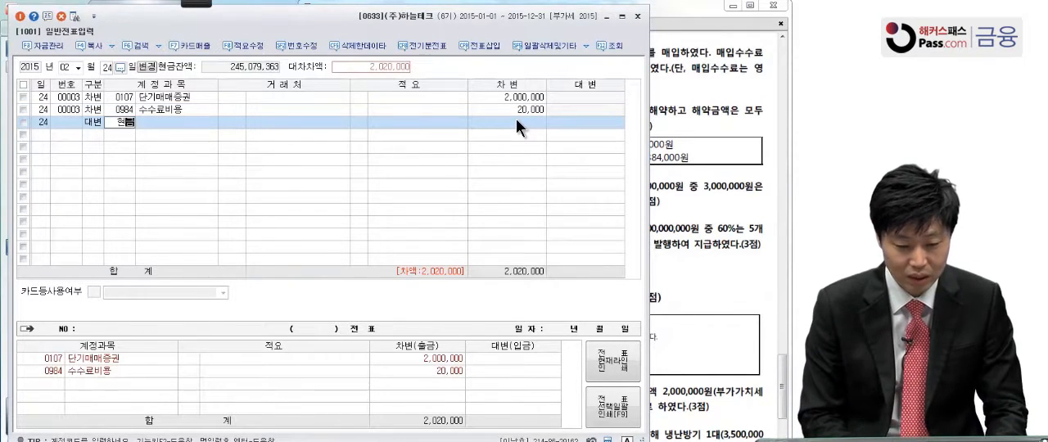
key(Return)
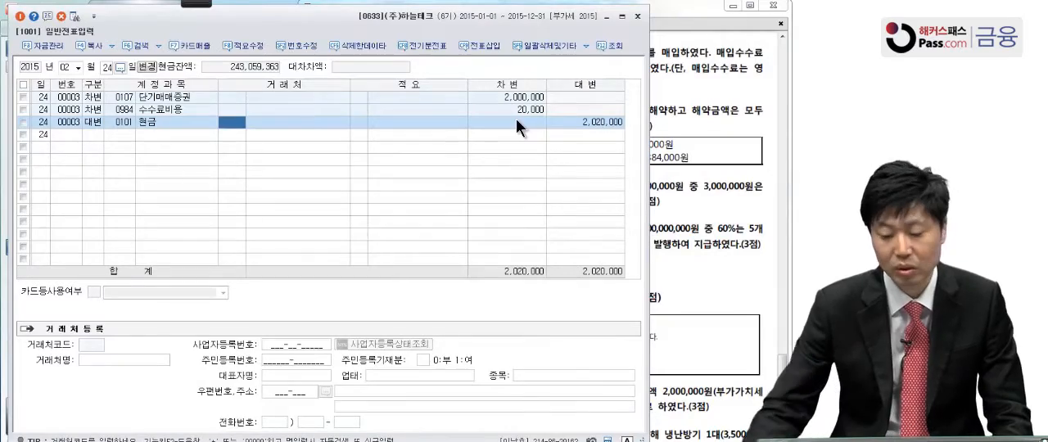
click(563, 122)
Bring up question [4] in the exam PDF and activate the Pen of the screen annotation tool
click(677, 123)
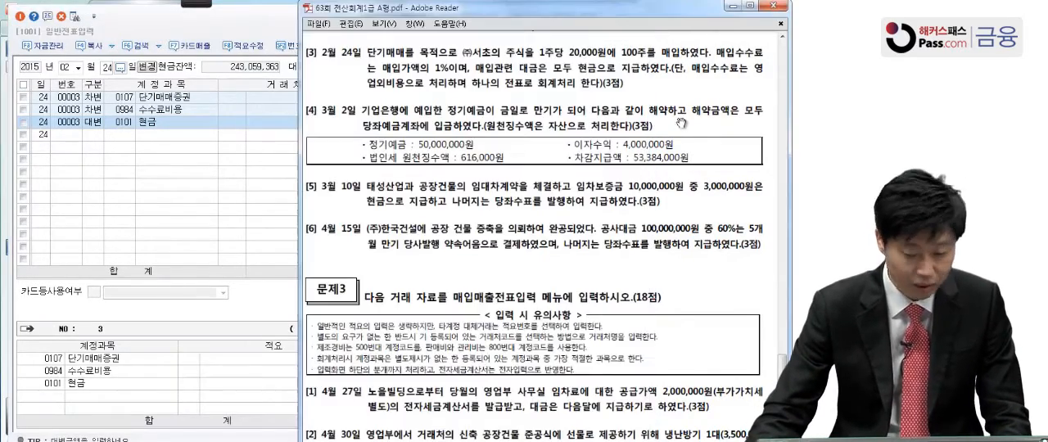
scroll(685, 116, down, 2)
drag(686, 114, 675, 119)
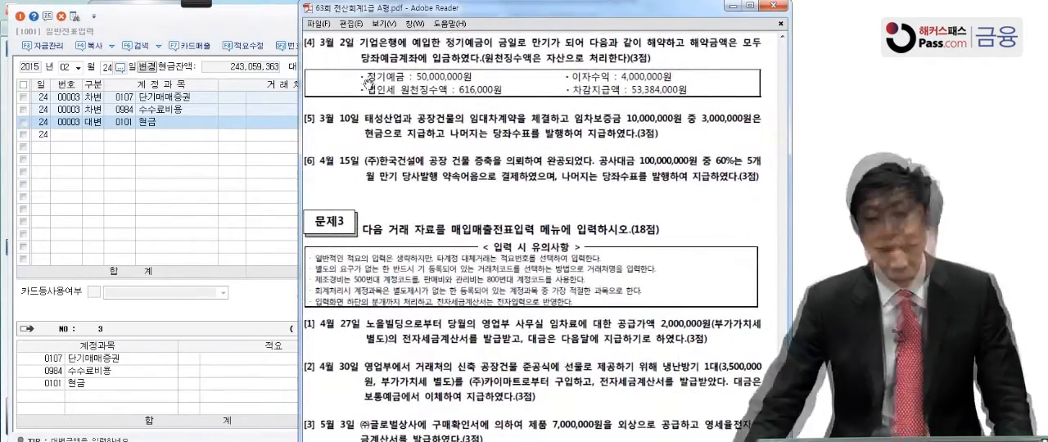
click(203, 6)
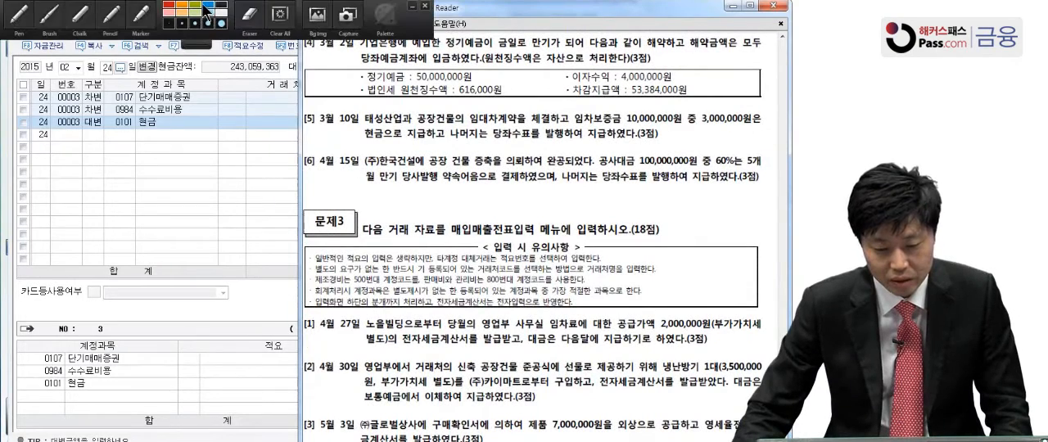
click(20, 17)
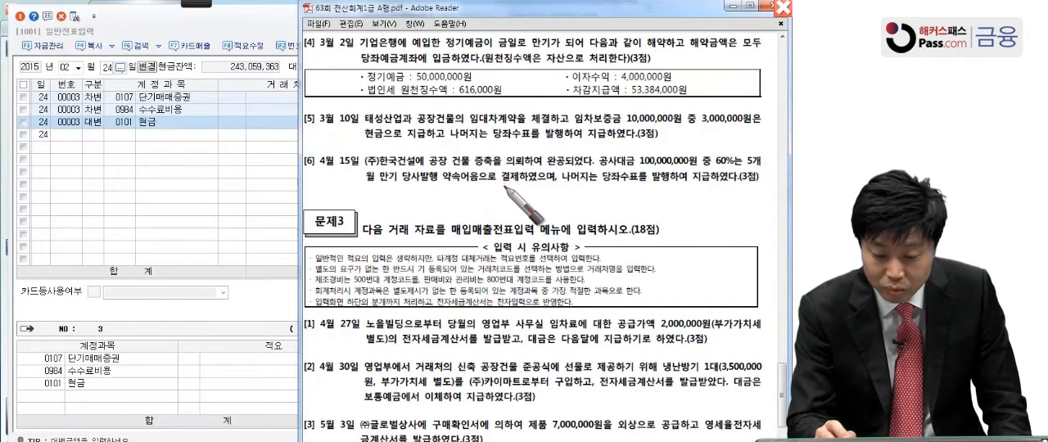
Handwrite the credit entry 정기예금 50,000,000 beside question [4] on the exam PDF, underline 당좌예금 and write it on the debit side
mouse_move(483, 211)
mouse_down()
mouse_move(504, 184)
mouse_move(528, 185)
mouse_move(530, 205)
mouse_move(586, 191)
mouse_move(606, 209)
mouse_move(680, 182)
mouse_move(692, 200)
mouse_move(779, 203)
mouse_up()
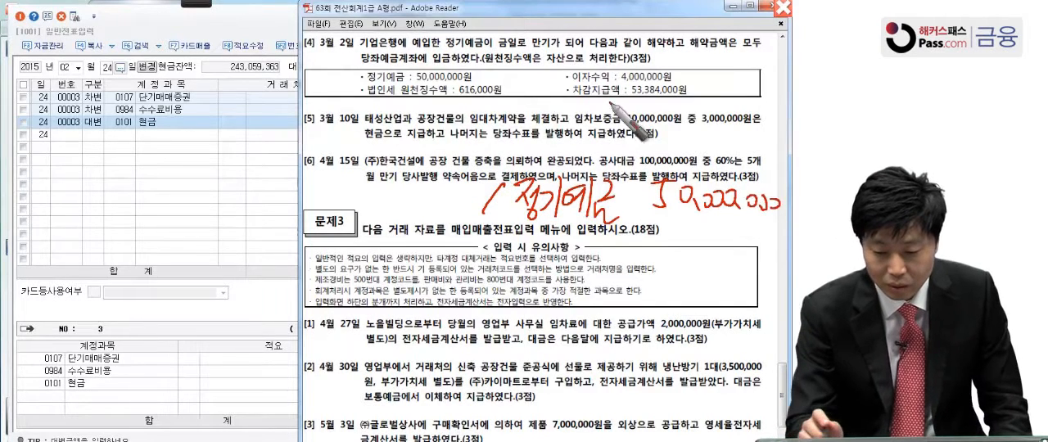
drag(357, 63, 426, 63)
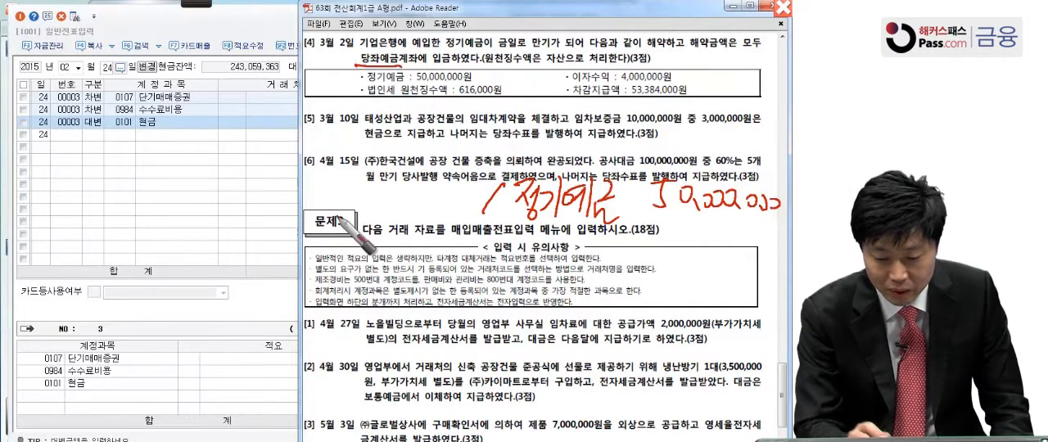
mouse_move(247, 189)
mouse_down()
mouse_move(285, 193)
mouse_move(305, 212)
mouse_move(352, 198)
mouse_move(370, 206)
mouse_up()
mouse_move(493, 214)
mouse_down()
mouse_move(451, 217)
mouse_move(446, 234)
mouse_up()
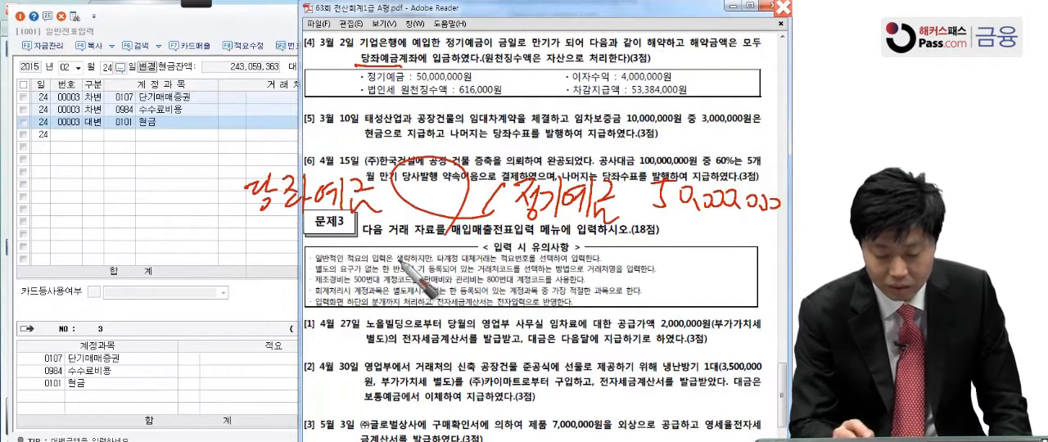
Underline the 법인세 원천징수액 of 616,000원 in question [4] and handwrite the debit entry 선납세금 616,000
drag(360, 96, 540, 101)
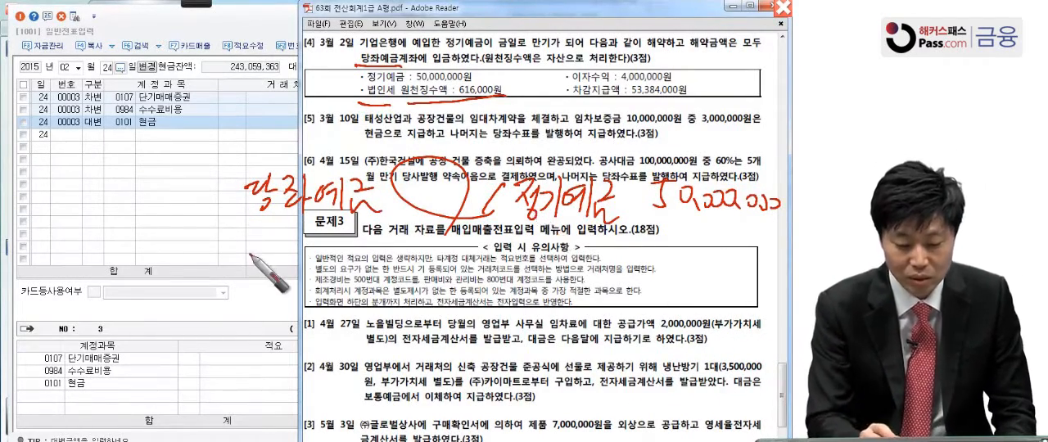
drag(249, 244, 237, 263)
drag(244, 253, 262, 254)
drag(262, 243, 262, 266)
mouse_move(247, 265)
mouse_down()
mouse_move(313, 274)
mouse_move(358, 258)
mouse_up()
mouse_move(339, 261)
mouse_down()
mouse_move(363, 257)
mouse_move(352, 274)
mouse_up()
drag(352, 264, 363, 274)
drag(415, 241, 404, 266)
drag(432, 240, 422, 274)
mouse_move(475, 258)
mouse_down()
mouse_move(448, 270)
mouse_move(491, 266)
mouse_up()
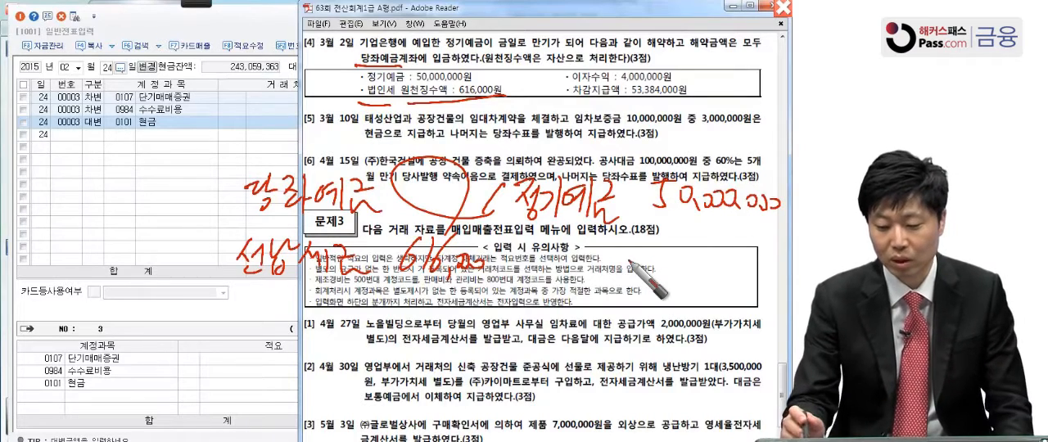
Handwrite the credit entry 이자수익 4,000,000, link the 53,384,000원 차감지급액 to the 당좌예금 entry, and clear the screen annotations
drag(676, 87, 684, 77)
mouse_move(547, 243)
mouse_down()
mouse_move(570, 258)
mouse_move(601, 249)
mouse_move(667, 282)
mouse_move(780, 276)
mouse_up()
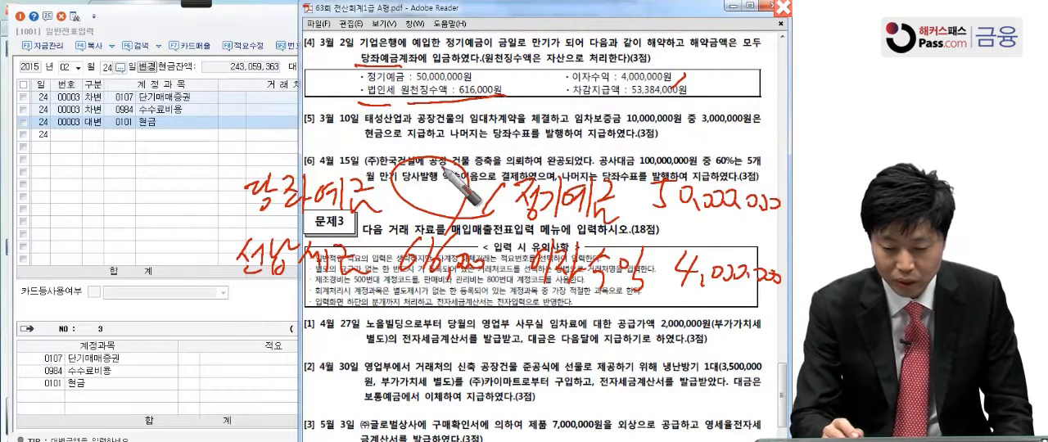
drag(631, 103, 709, 101)
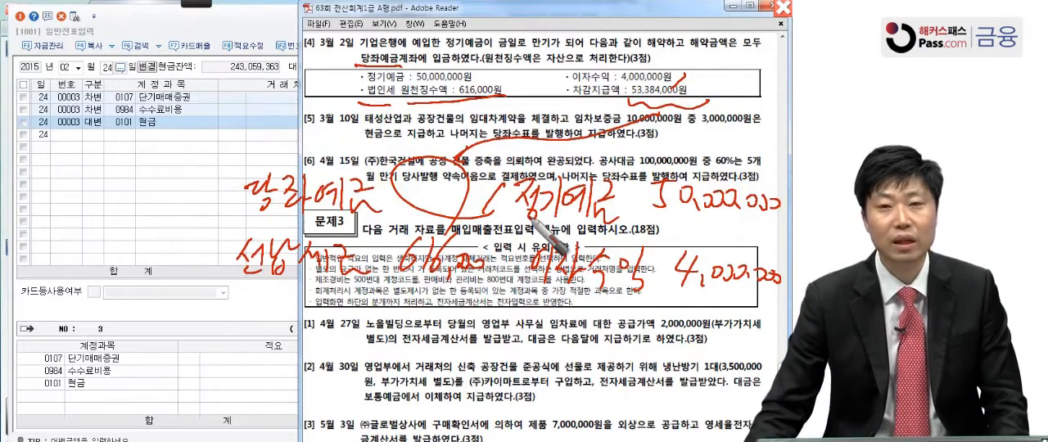
key(Escape)
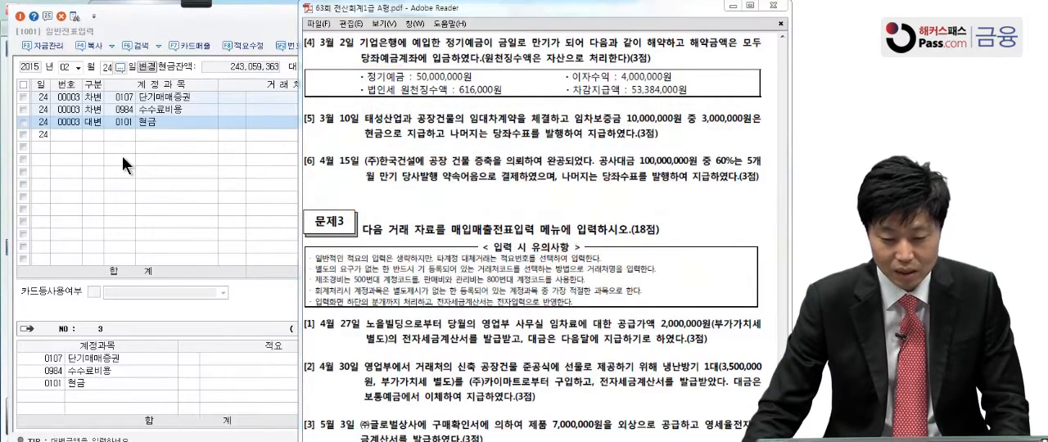
Set the voucher date to March 2, 2015 and enter a credit (대변) line for 정기예금 (0105) with an amount of 50,000,000
click(78, 67)
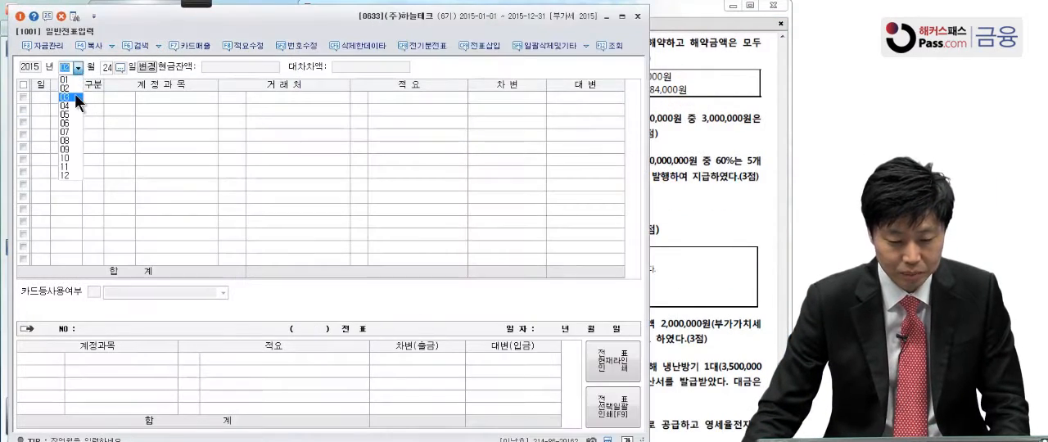
click(75, 95)
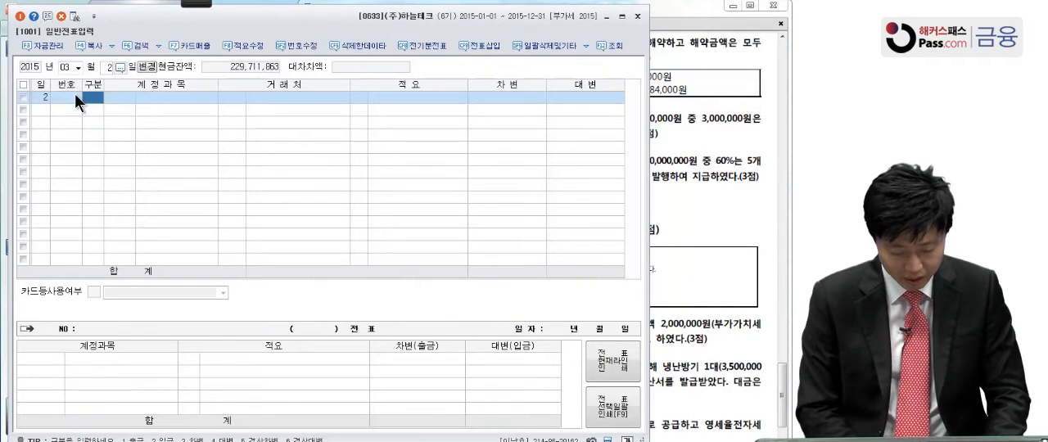
text(4정깅)
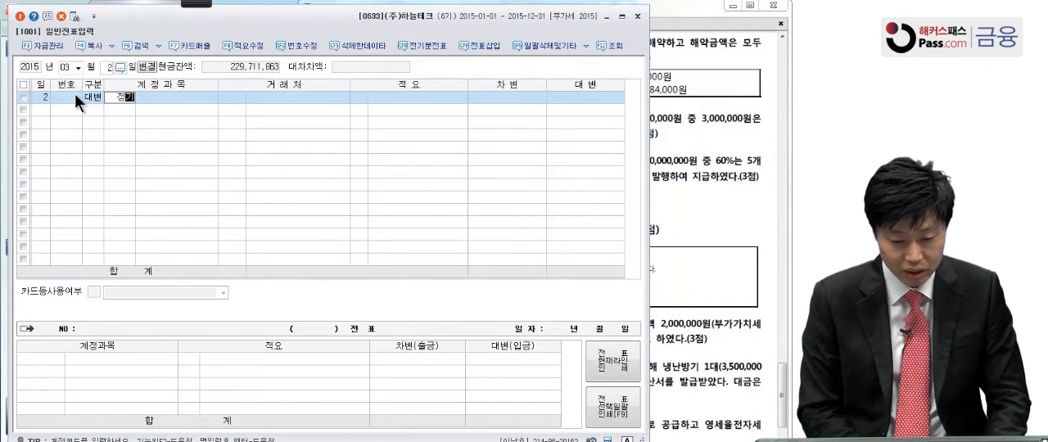
key(Return)
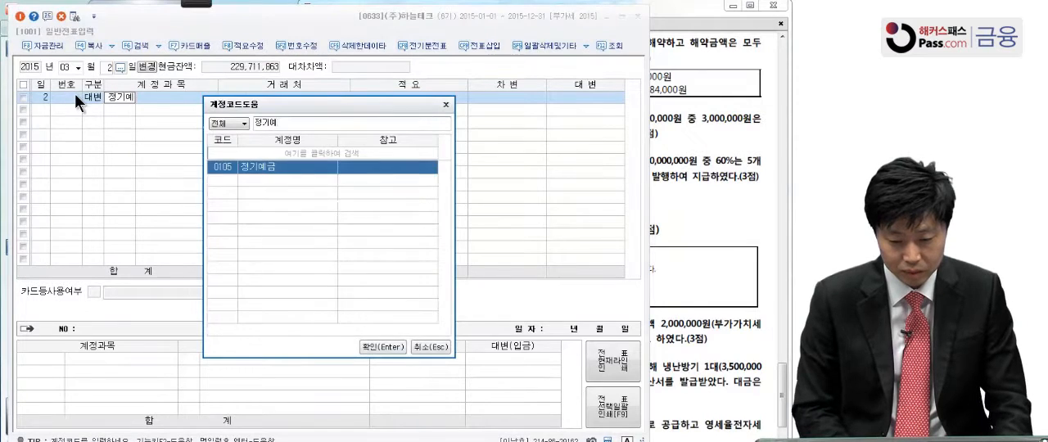
key(Return)
key(Return)
key(Return)
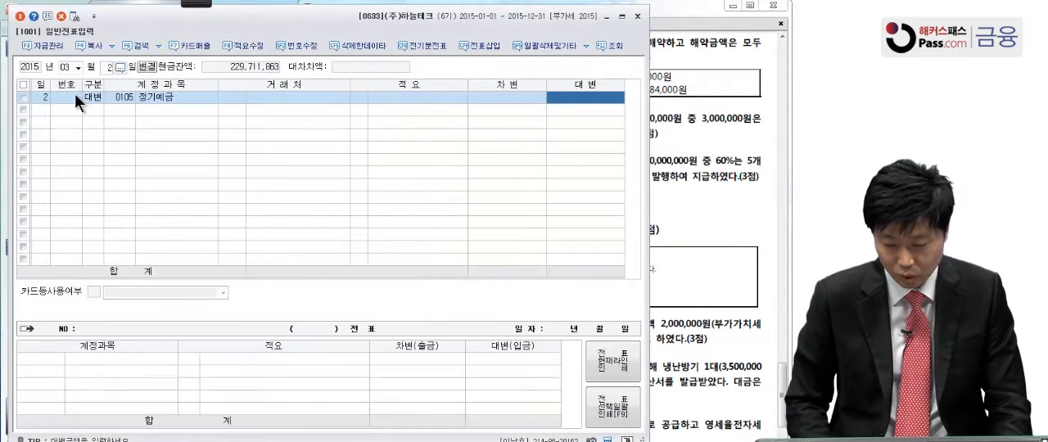
text(50000000)
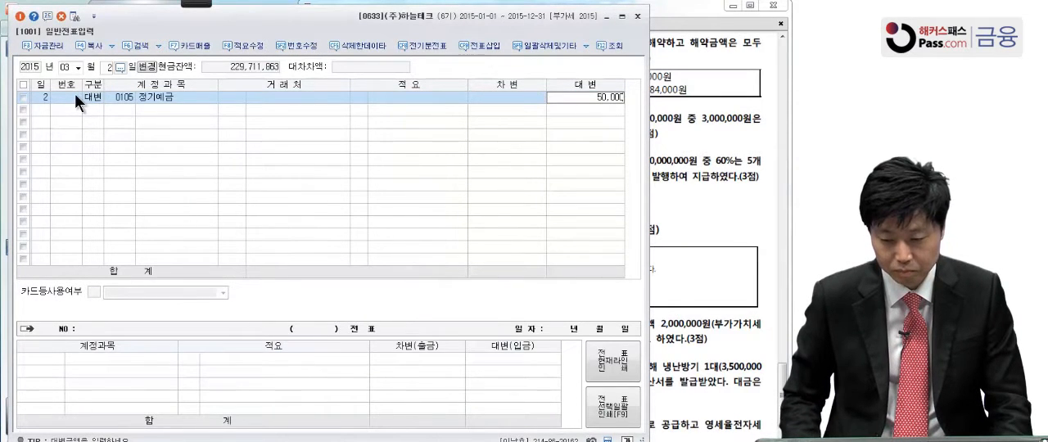
key(Return)
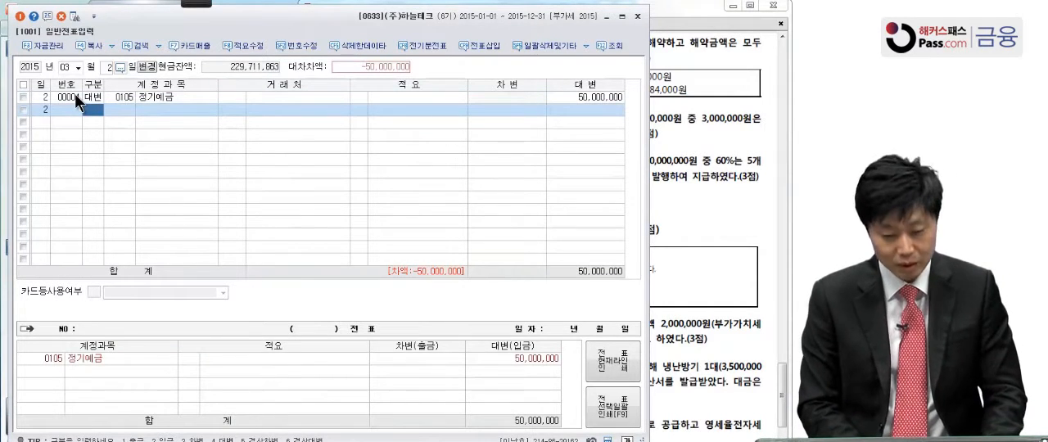
Add a second credit (대변) line for 이자수익 (0901) with an amount of 4,000,000 to the March 2 voucher
text(40)
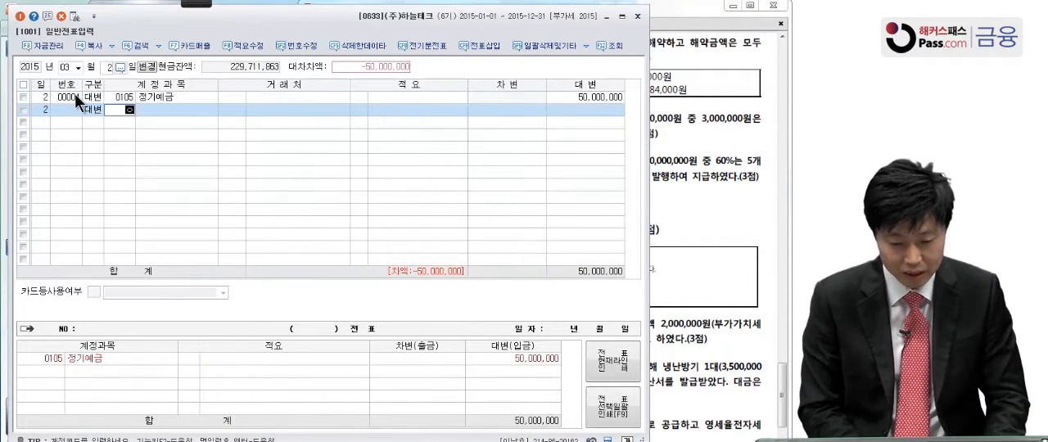
key(Return)
key(Return)
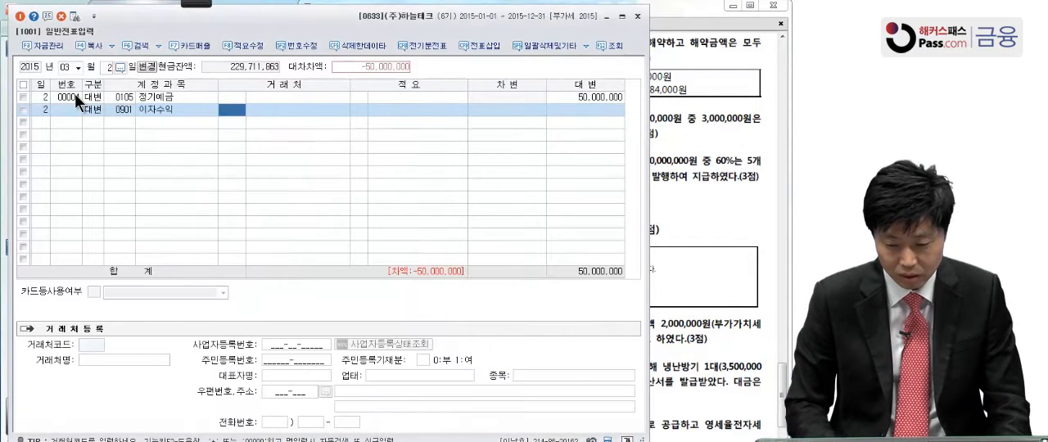
key(Return)
key(Return)
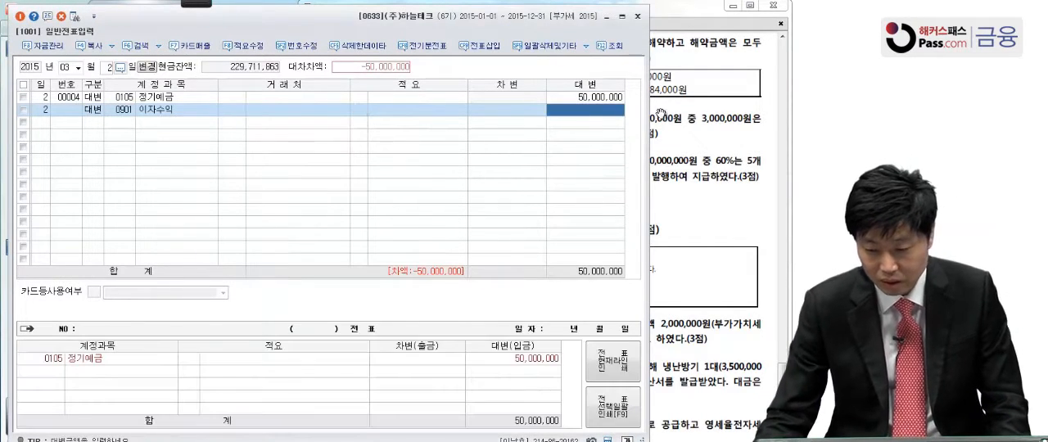
click(662, 114)
click(256, 140)
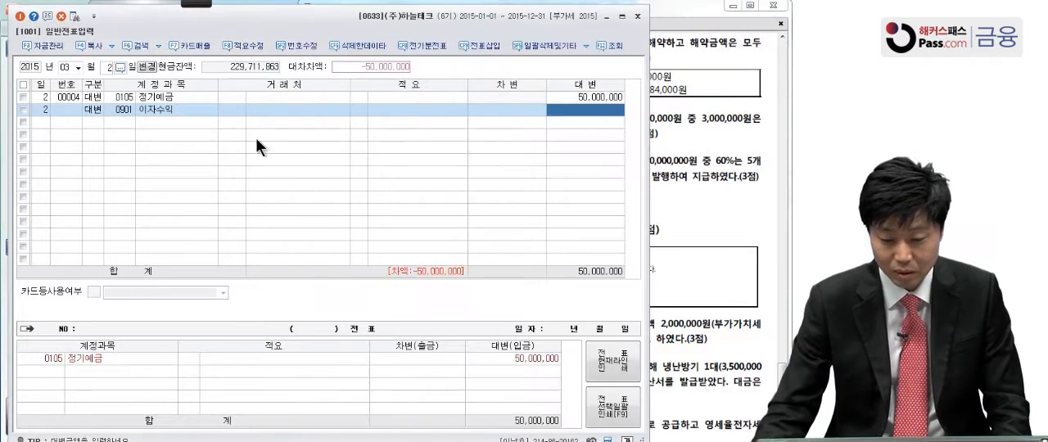
click(583, 109)
text(4,000,0)
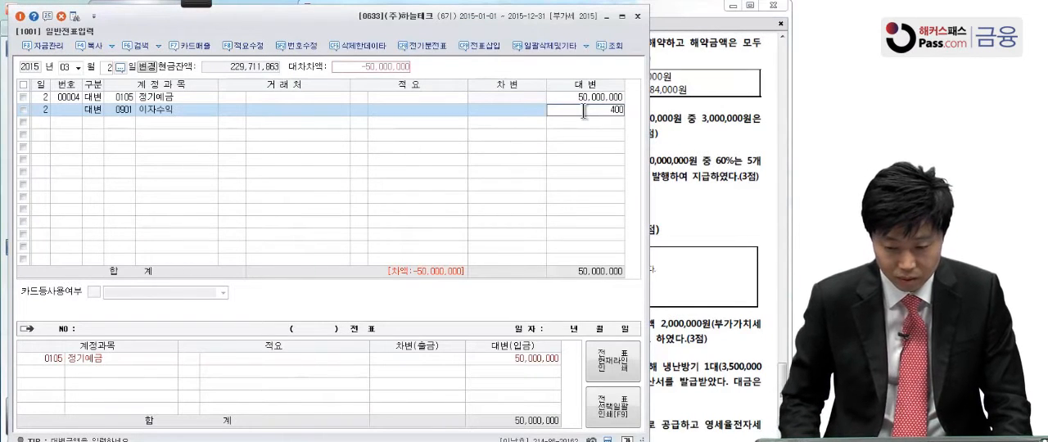
text(00)
key(Return)
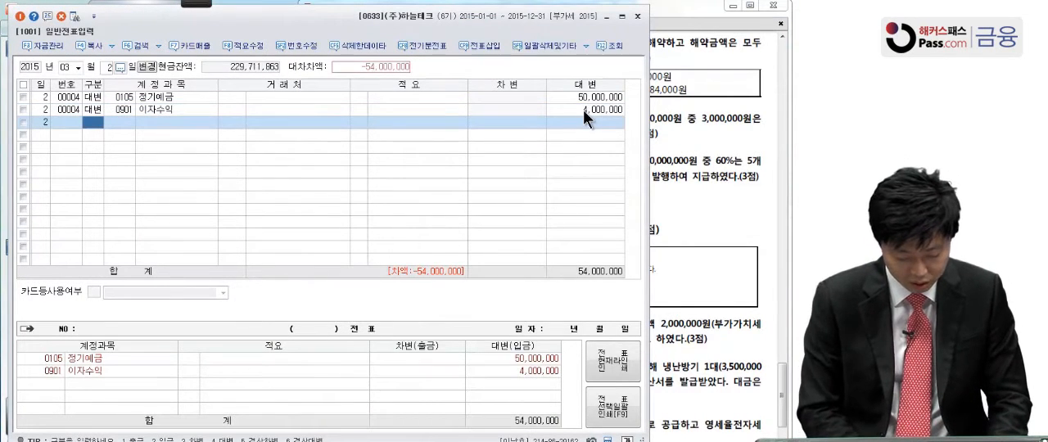
Add a debit (차변) line for 선납세금 (0136) with an amount of 616,000
key(3)
text(선납)
key(Return)
key(Return)
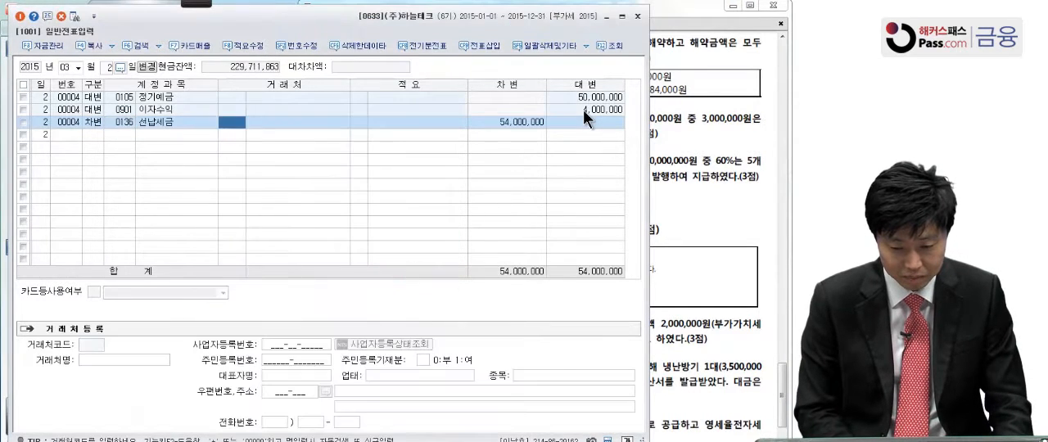
key(Return)
key(Return)
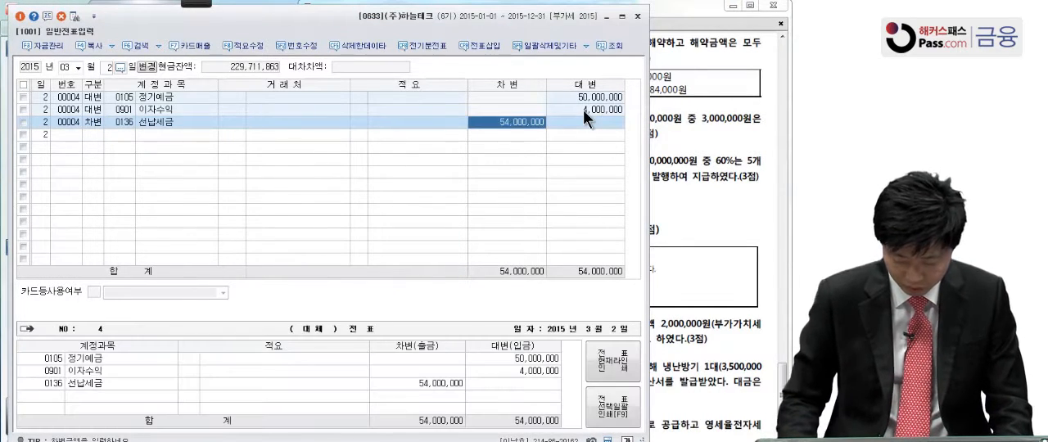
text(616,000)
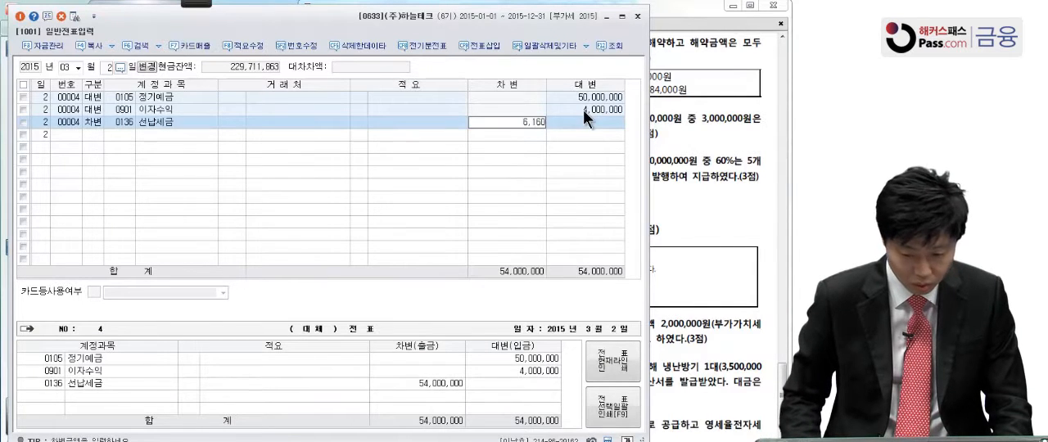
key(Return)
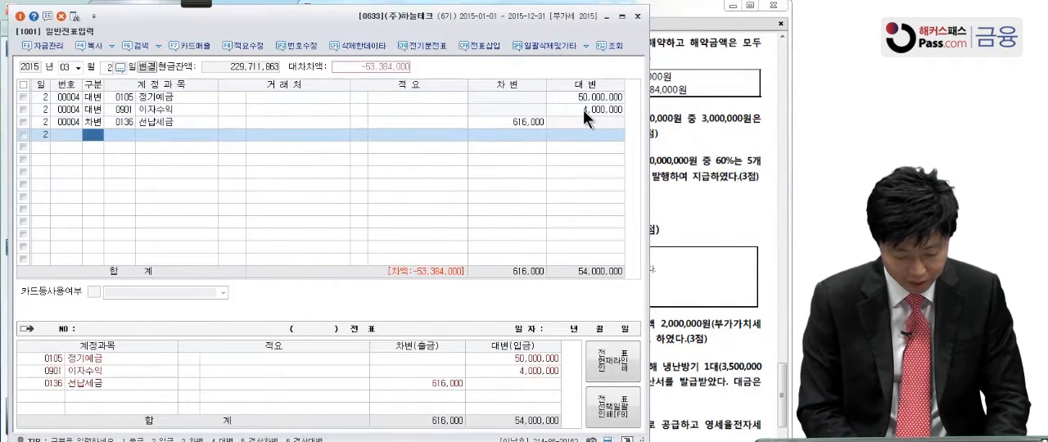
Add a debit (차변) line for 당좌예금 (0102) with the balancing amount of 53,384,000
text(3당조)
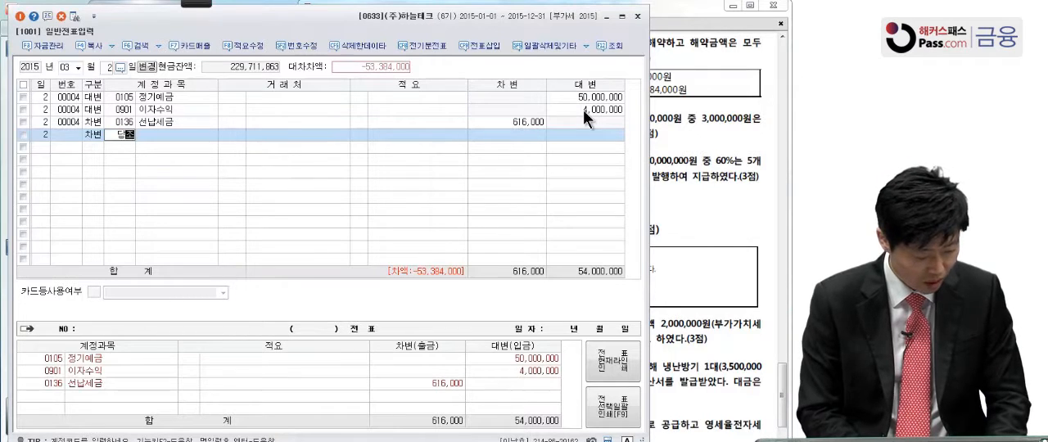
key(Return)
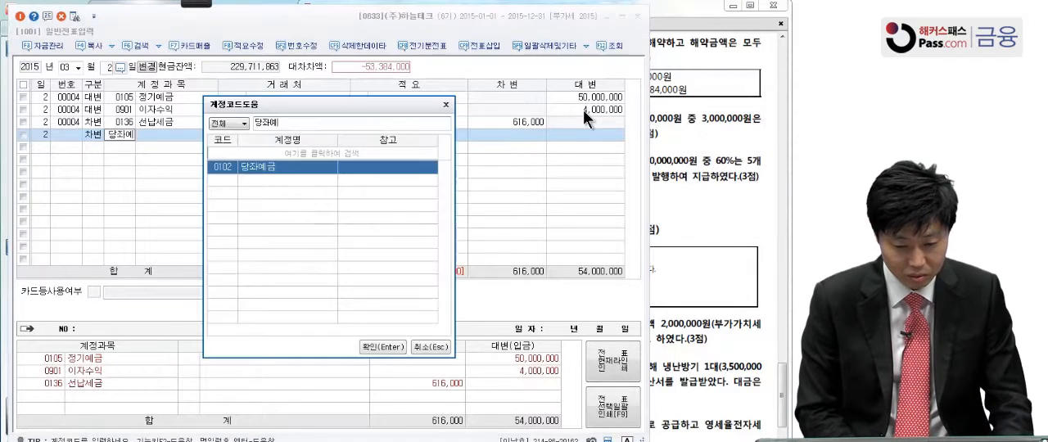
key(Return)
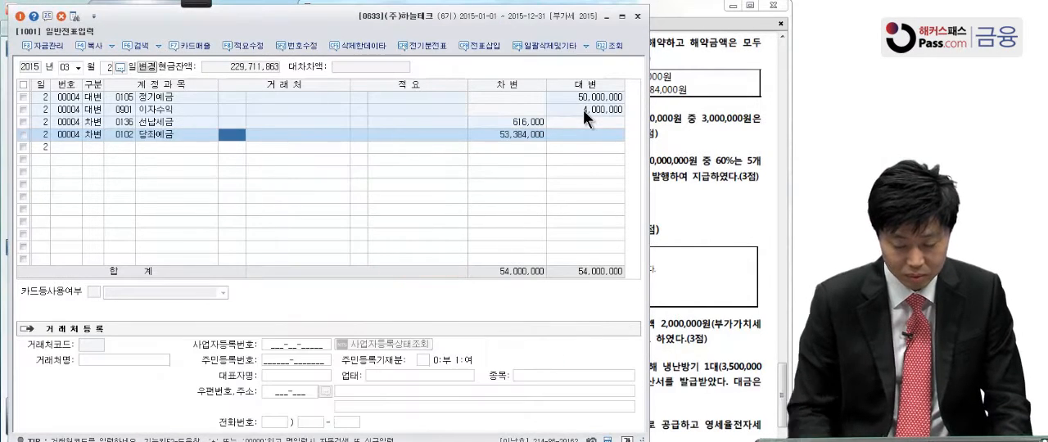
click(525, 140)
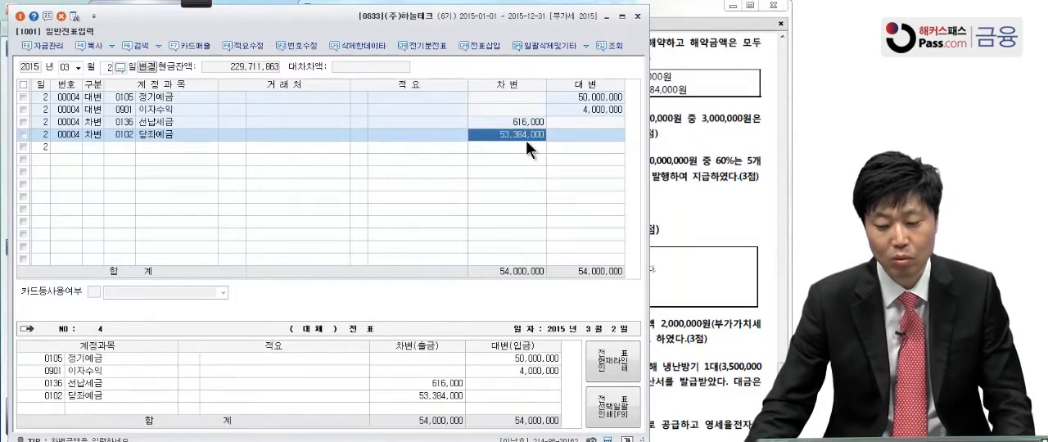
Bring up question [5] in the exam PDF and activate the Pen of the screen annotation tool
click(707, 161)
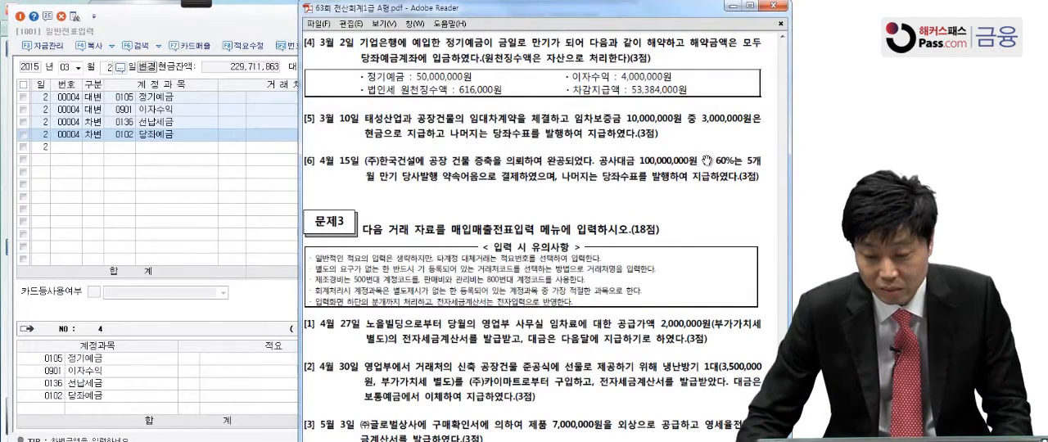
click(181, 206)
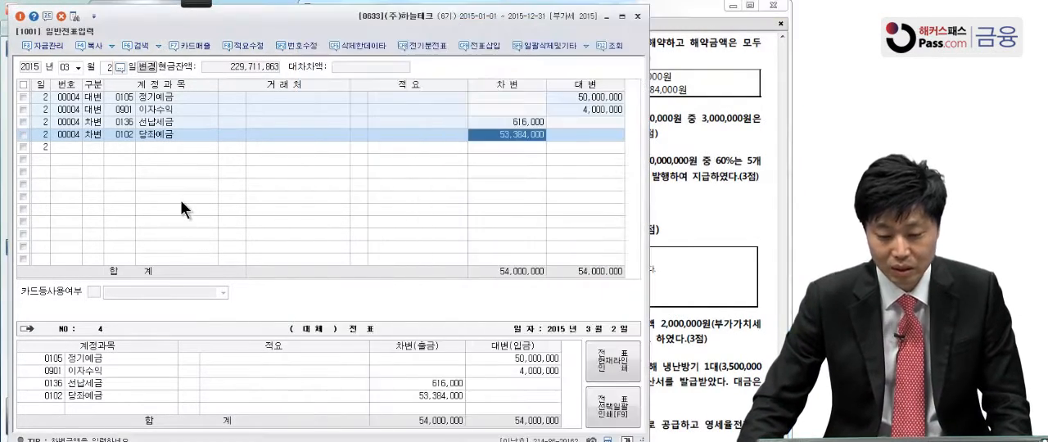
click(652, 167)
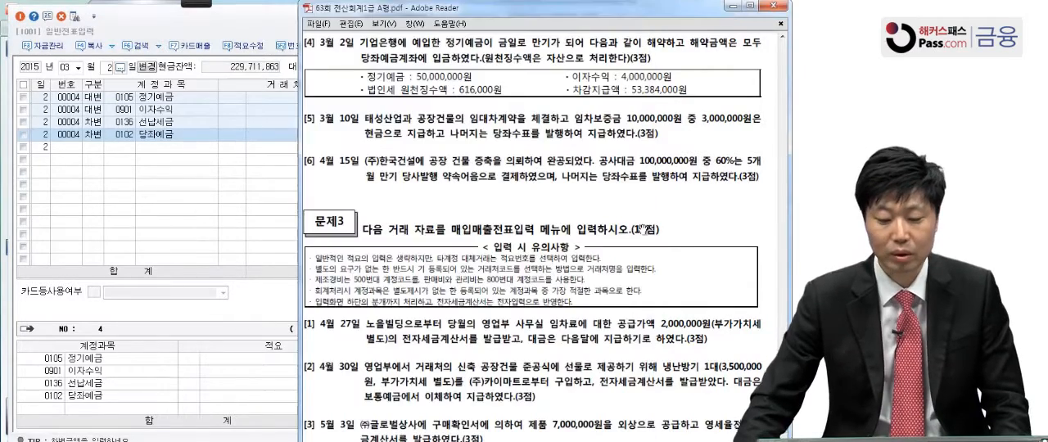
scroll(656, 211, down, 2)
scroll(655, 212, down, 1)
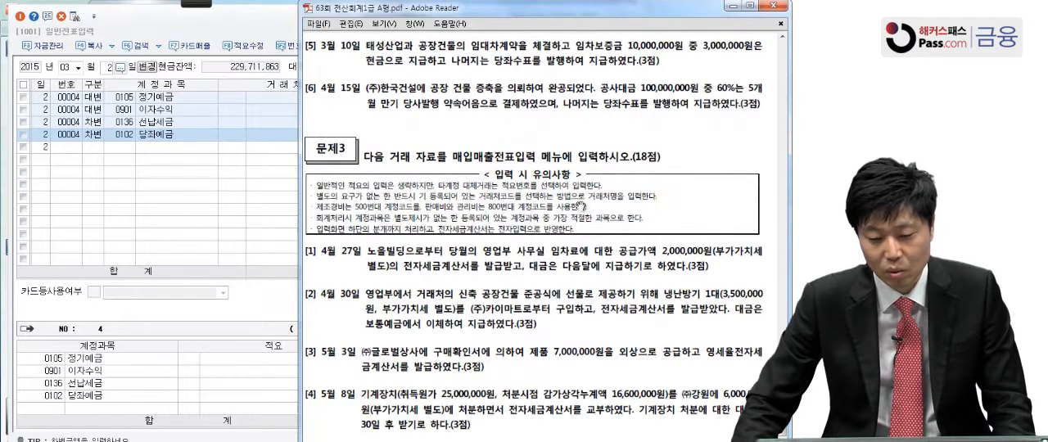
mouse_move(189, 5)
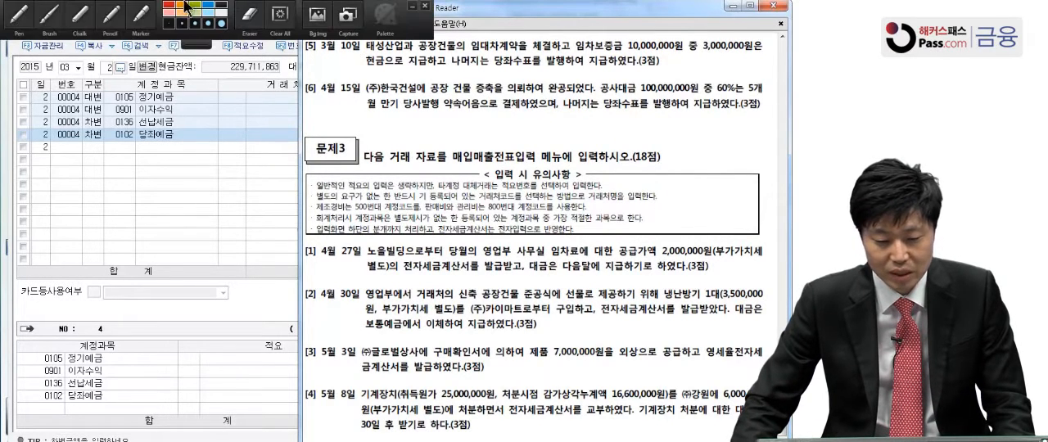
click(22, 15)
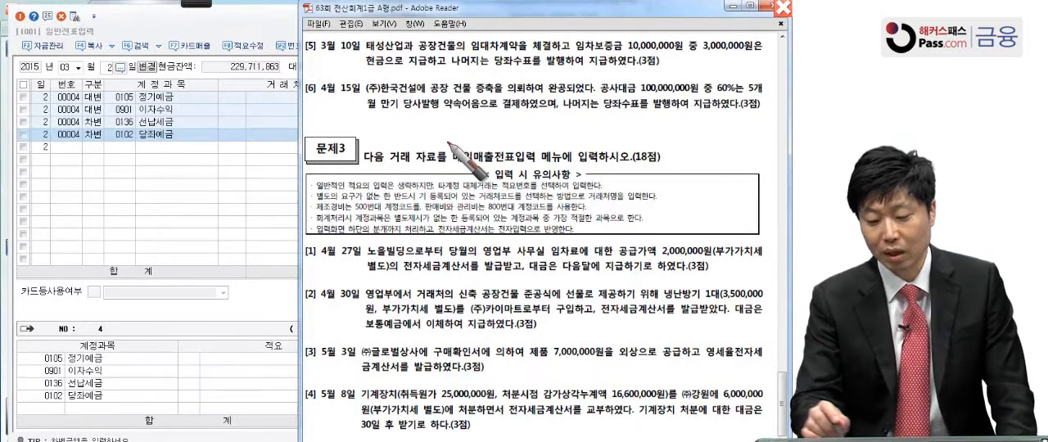
Underline the 당좌수표 발행 wording in question [5] with the Pen, and leave the annotation mode
drag(487, 71, 560, 72)
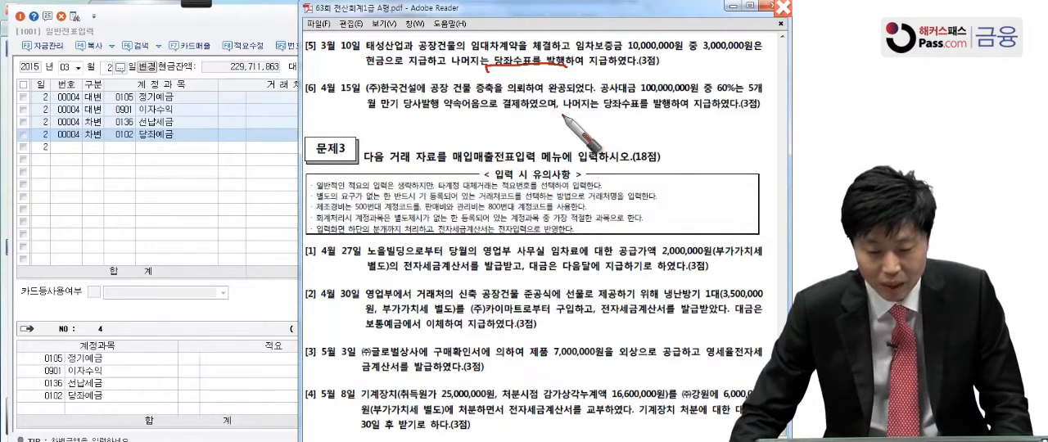
key(Escape)
Set the voucher entry date to March 10, 2015
click(107, 67)
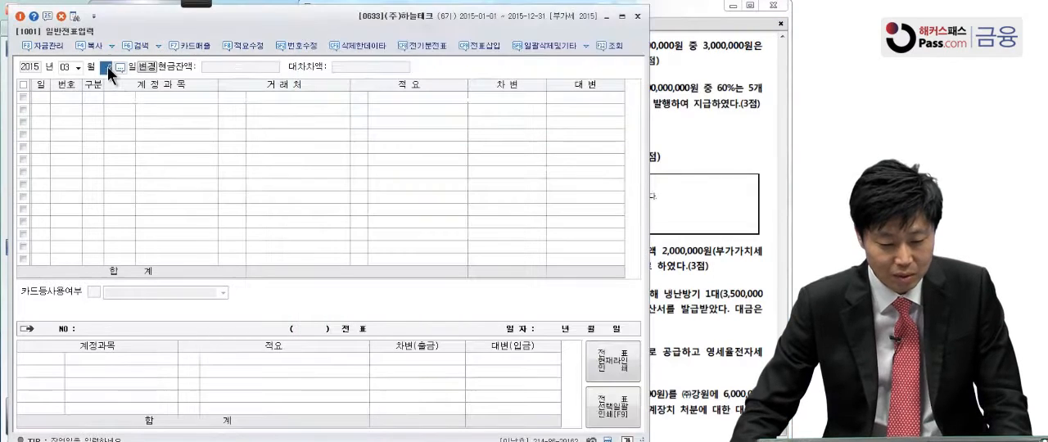
text(10)
key(Return)
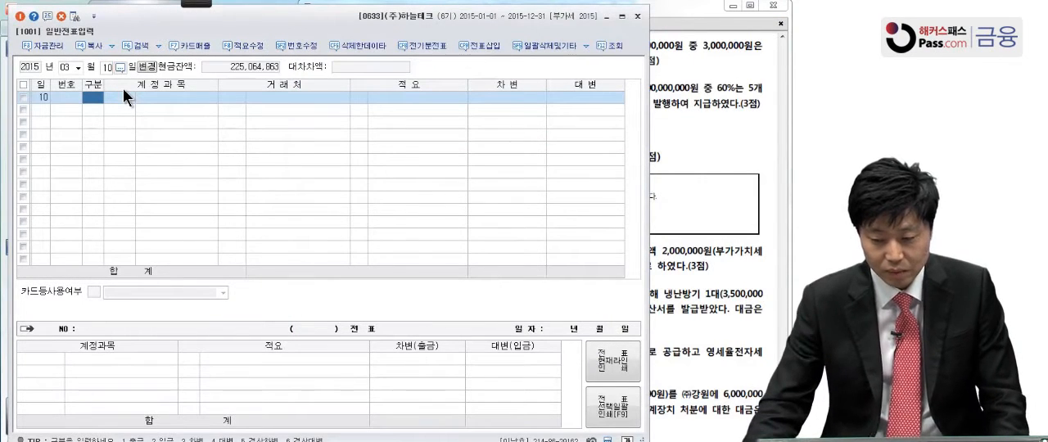
Enter a credit (대변) line for 현금 (0101) with an amount of 3,000,000 on March 10
text(4)
key(Return)
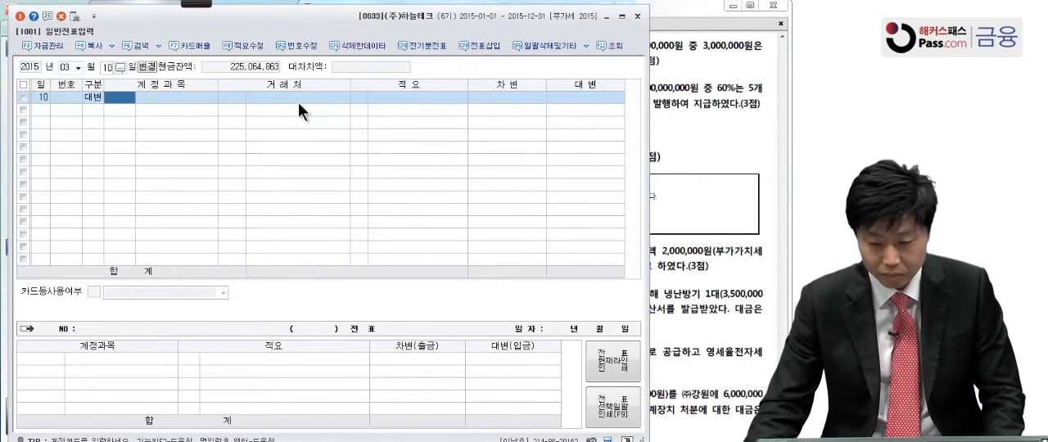
click(703, 121)
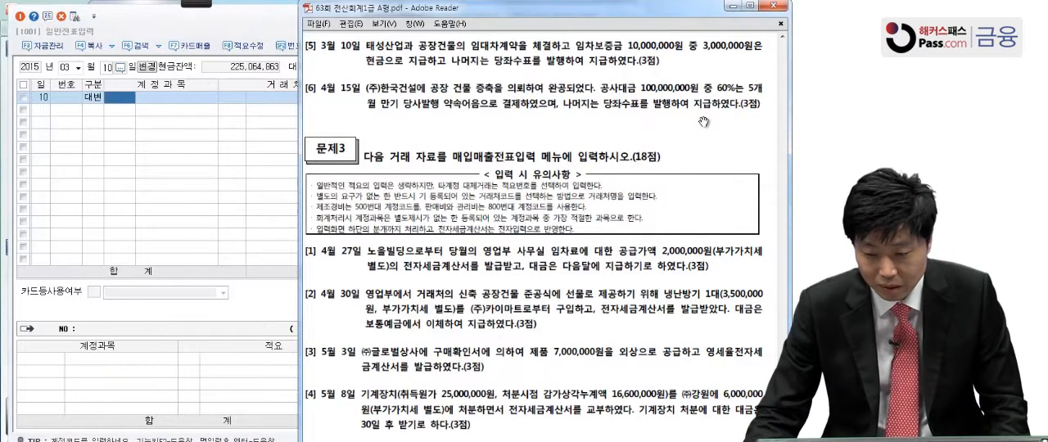
click(155, 149)
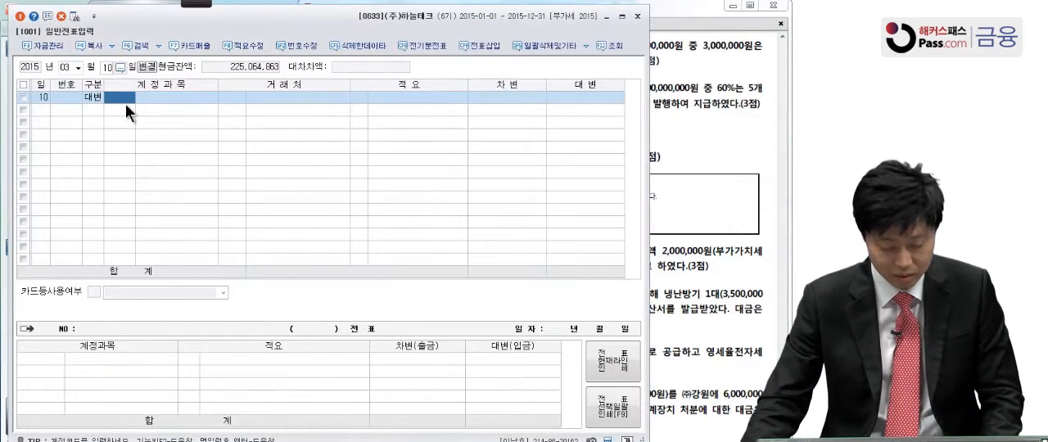
text(101)
key(Return)
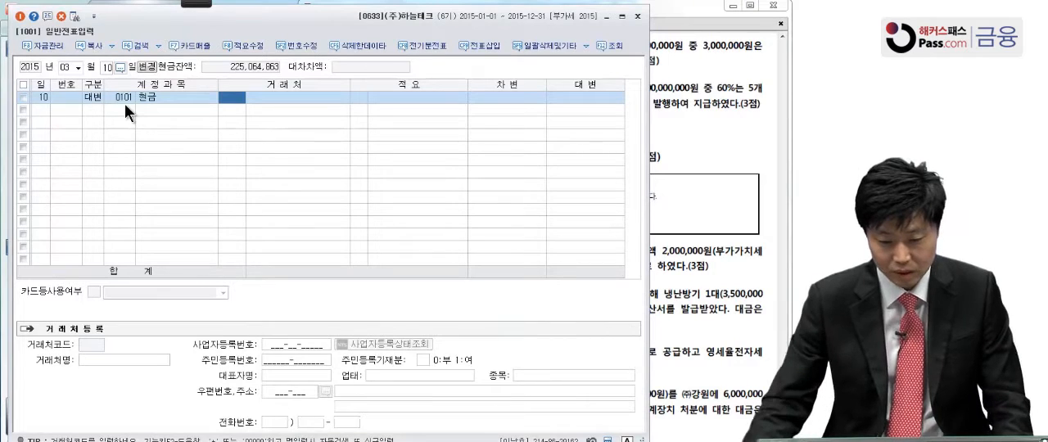
key(Return)
key(Return)
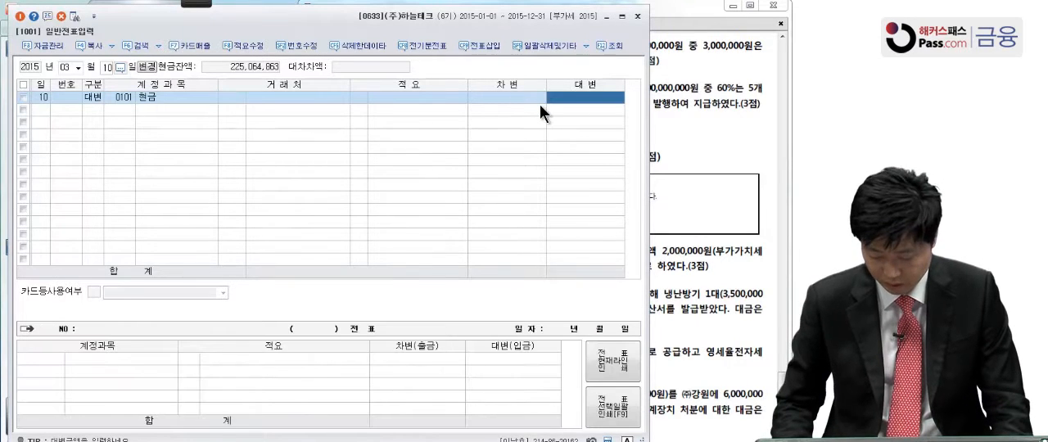
text(3,000,000)
key(Return)
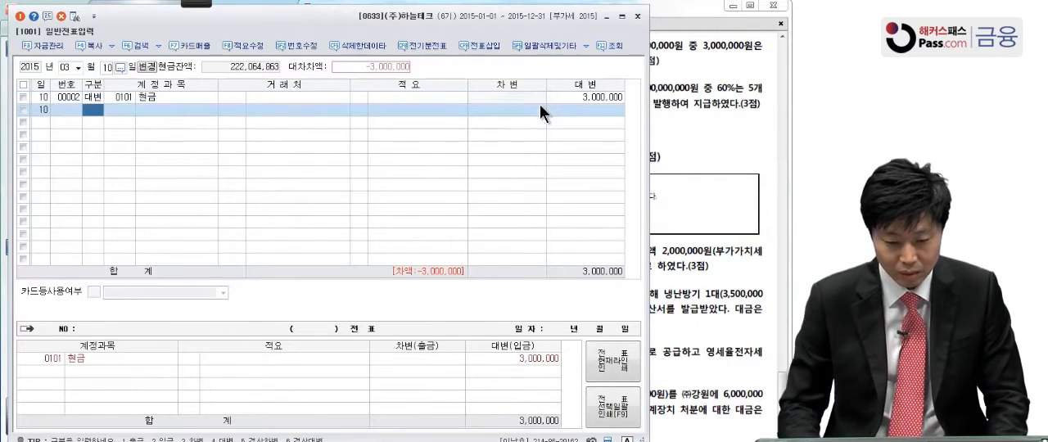
Add a second credit (대변) line for 당좌예금 (0102) with an amount of 7,000,000
text(4)
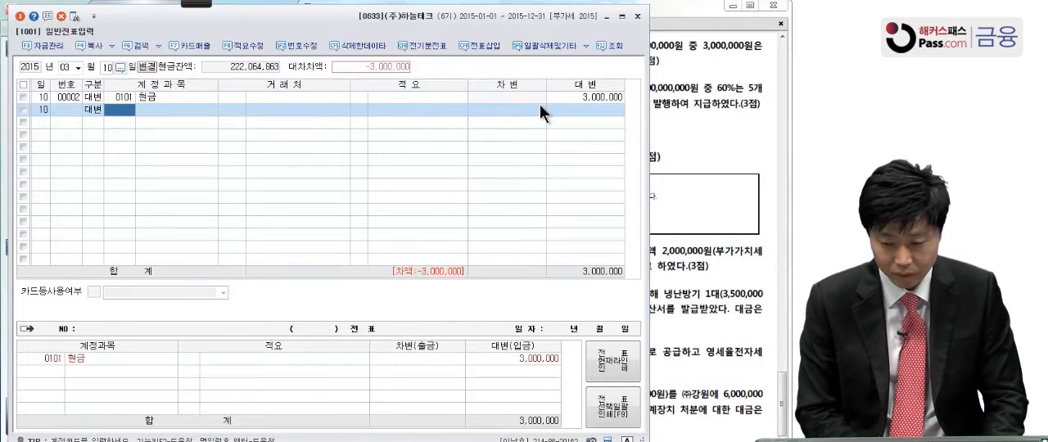
text(당좌예)
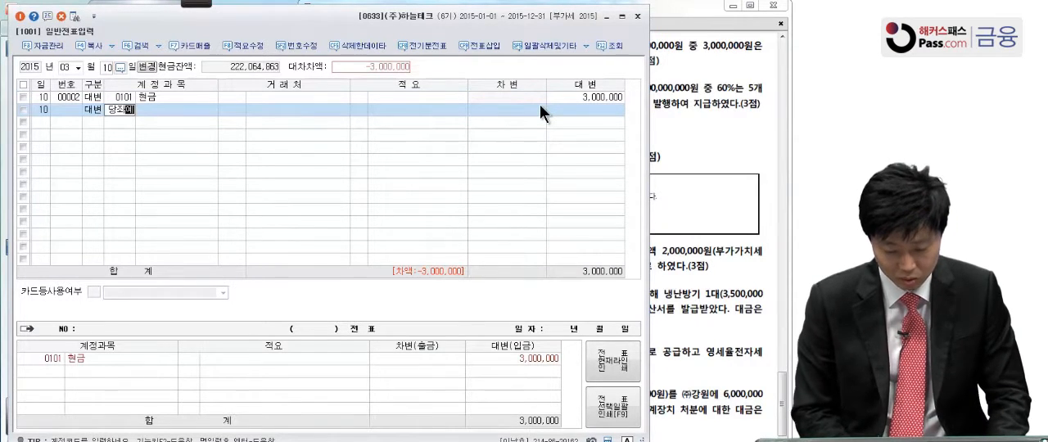
key(Return)
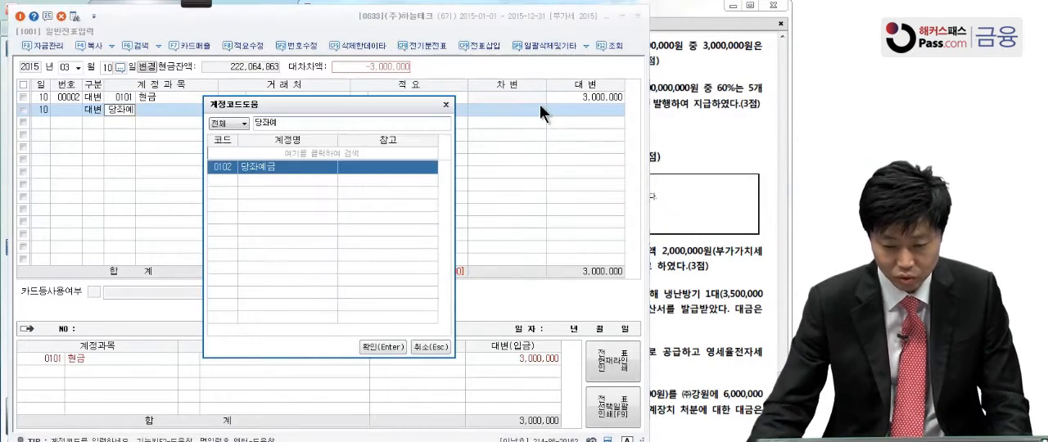
key(Return)
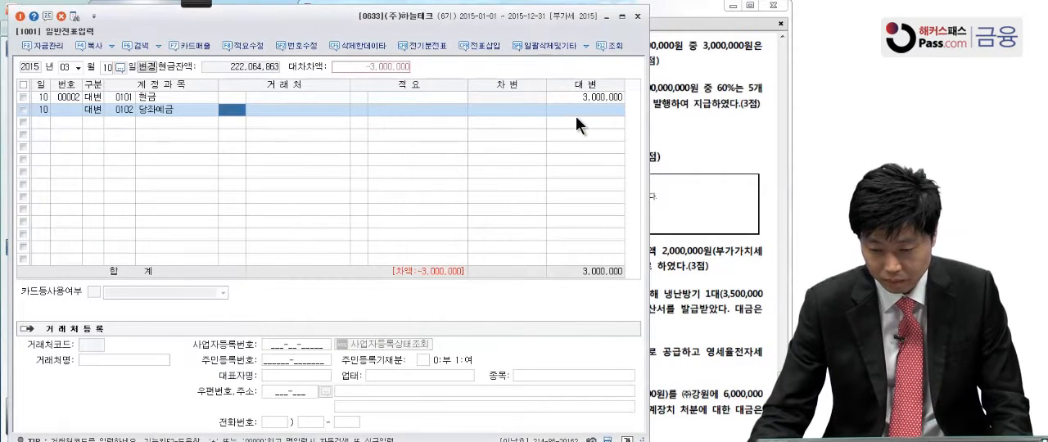
click(575, 113)
text(7,000,000)
key(Return)
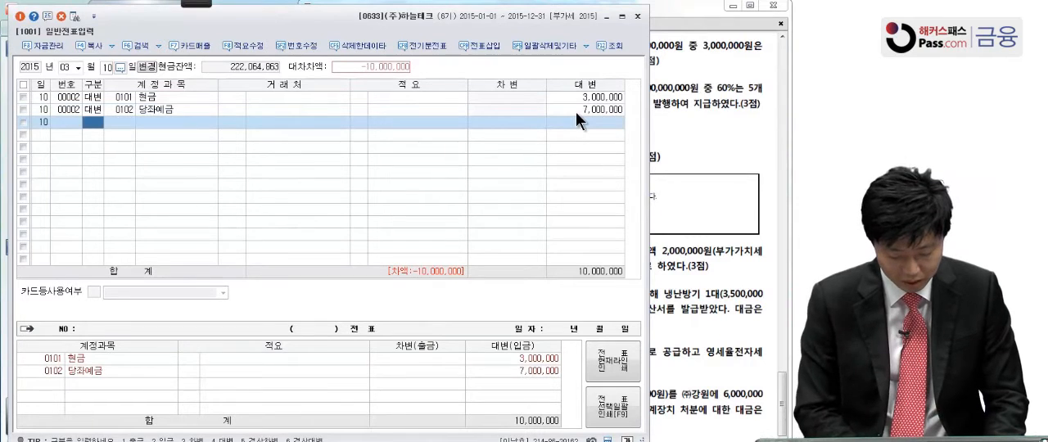
Add a debit (차변) line for 임차보증금 (0232) with the balancing amount of 10,000,000
text(3)
key(Return)
text(01차보)
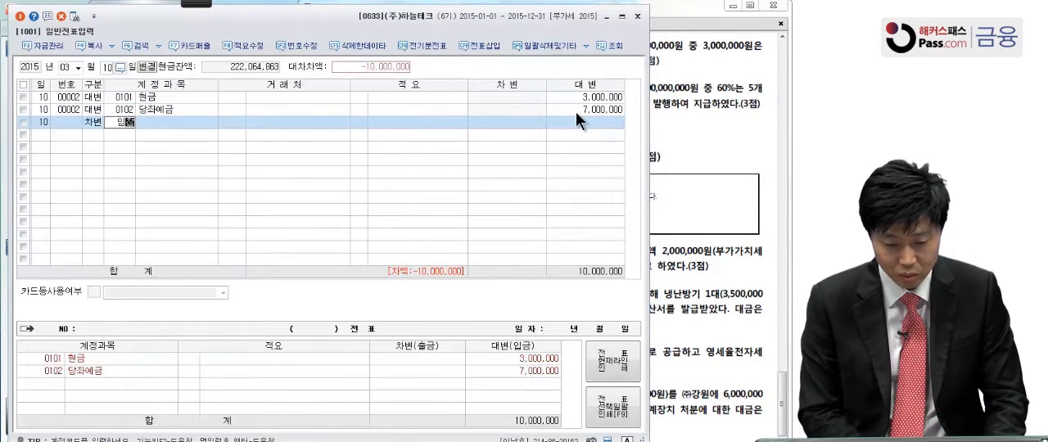
key(Return)
key(Return)
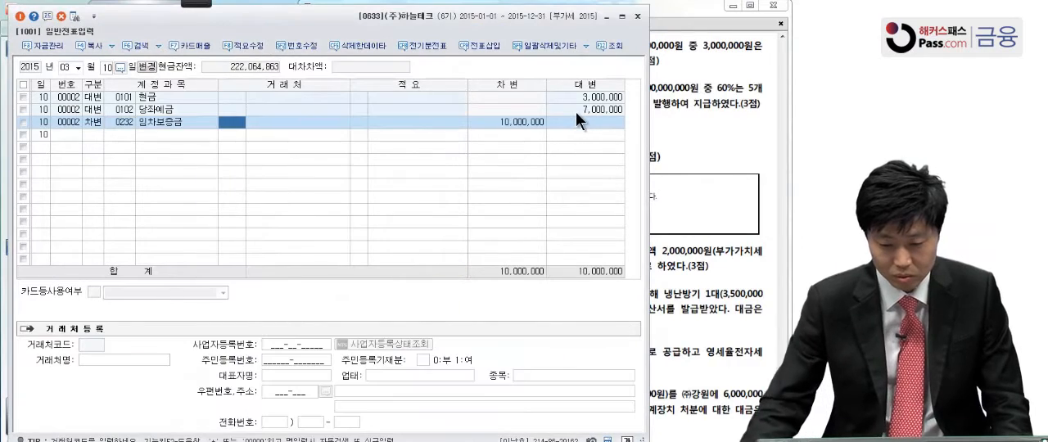
Assign 태성산업 (00114) as the 거래처 of the 임차보증금 line, keeping the debit amount
click(726, 100)
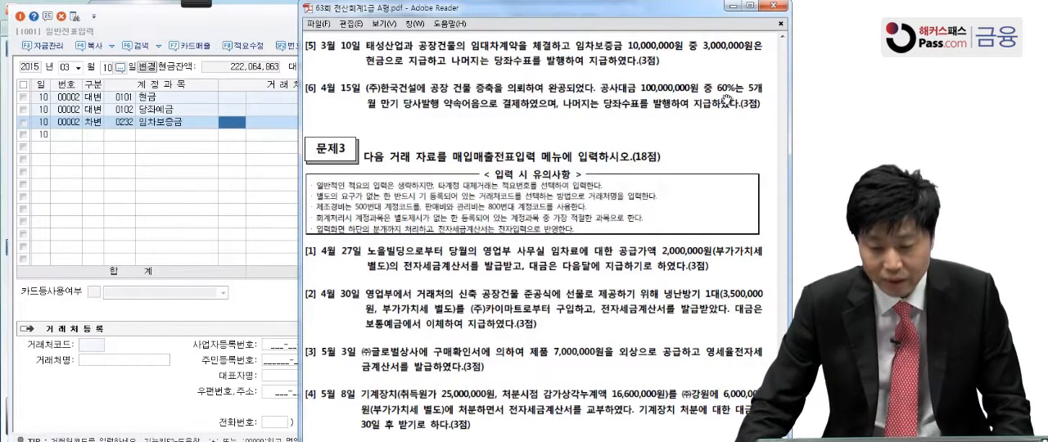
click(195, 149)
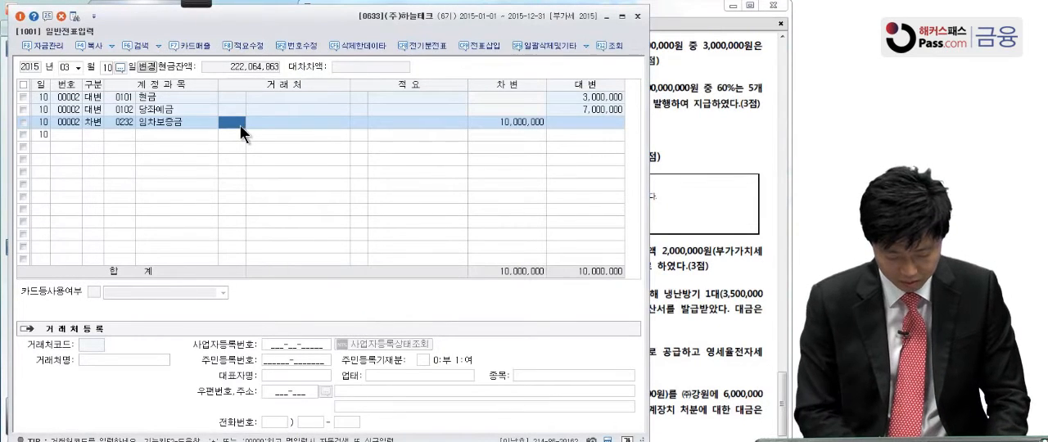
text(태성)
key(Return)
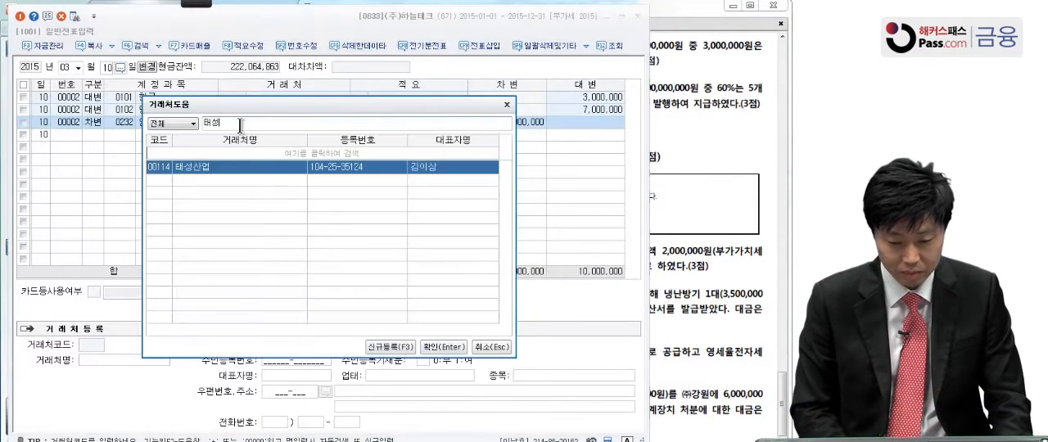
key(Return)
key(Return)
key(Return)
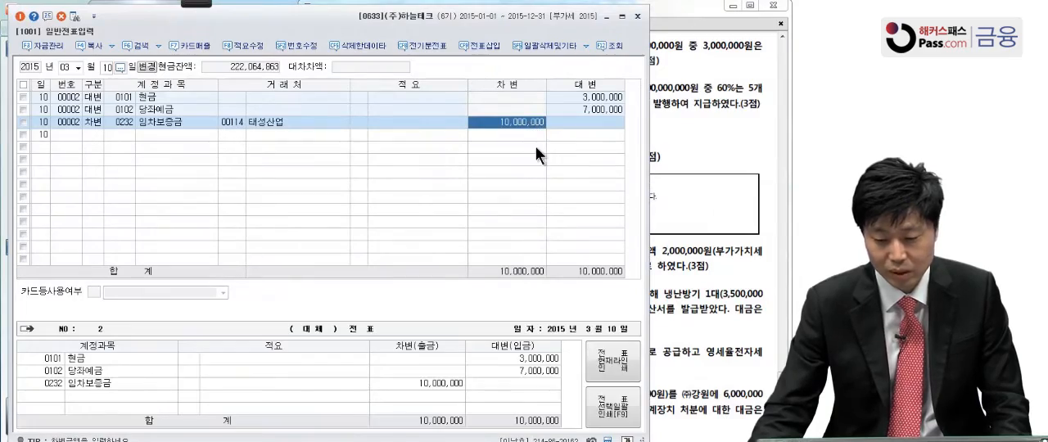
Bring up question [6] in the exam PDF, underline 당좌수표, 약속어음 and 공장 건물 증축 with the Pen, and leave the annotation mode
click(671, 145)
scroll(671, 217, down, 2)
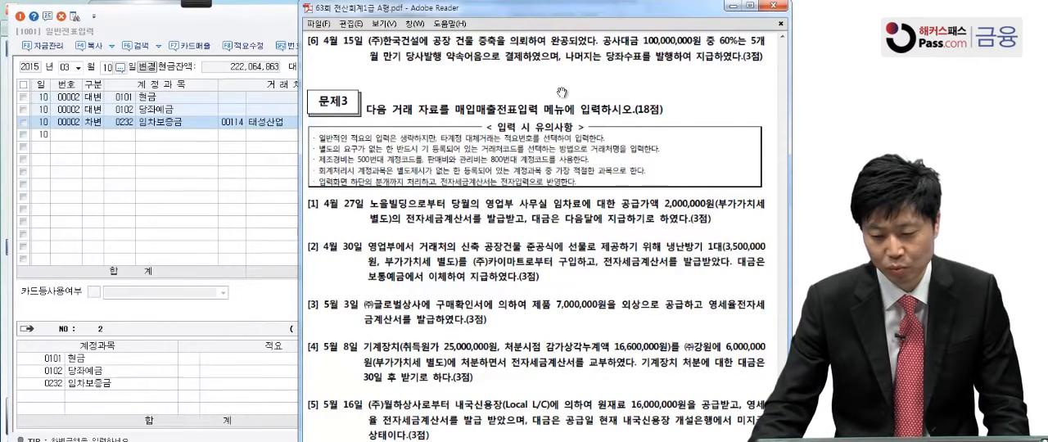
click(204, 5)
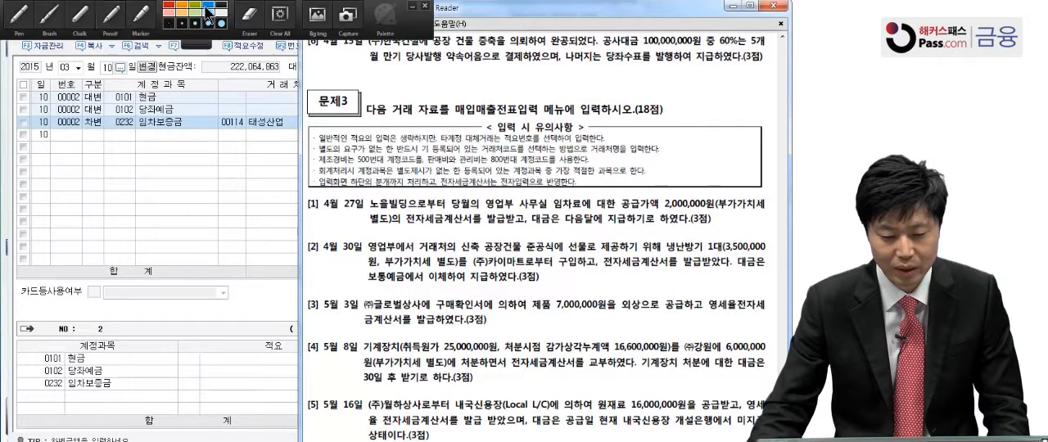
click(29, 17)
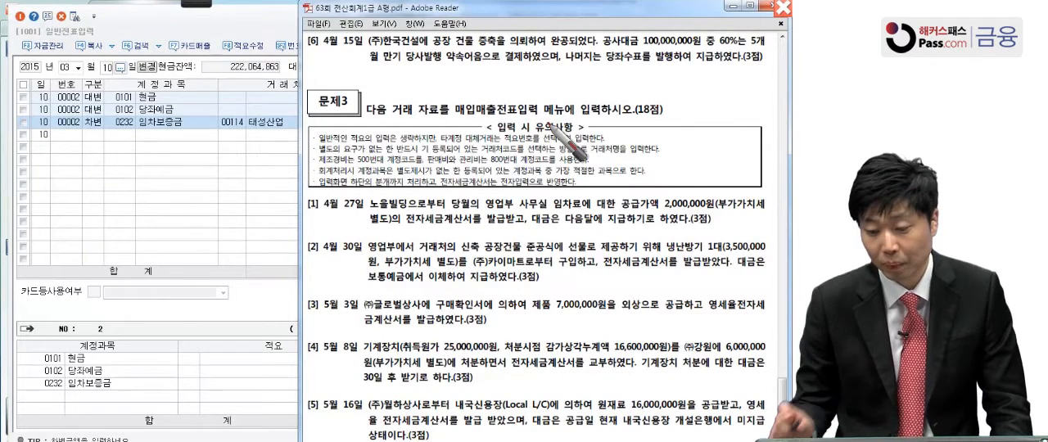
drag(605, 71, 641, 68)
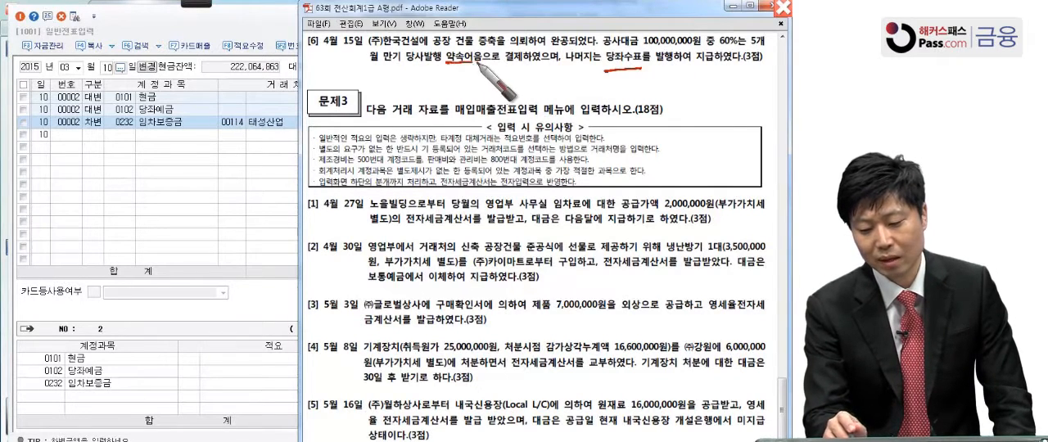
drag(447, 70, 496, 69)
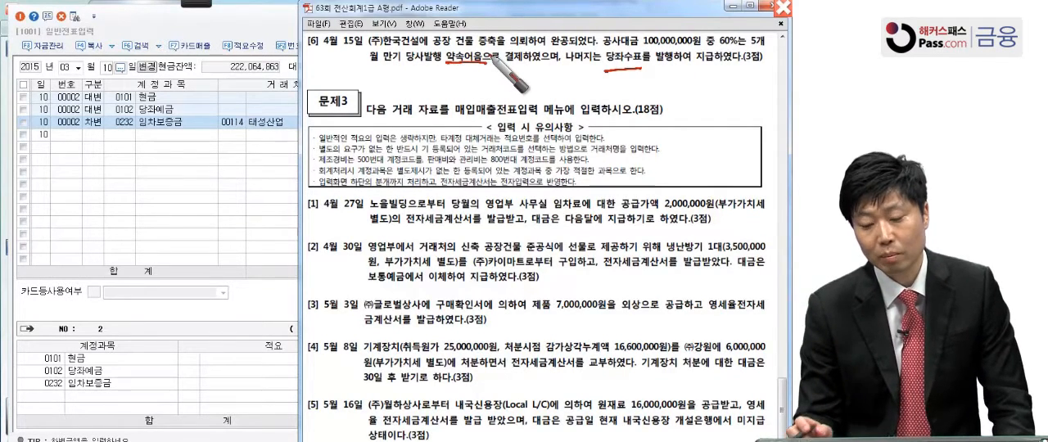
drag(432, 47, 499, 49)
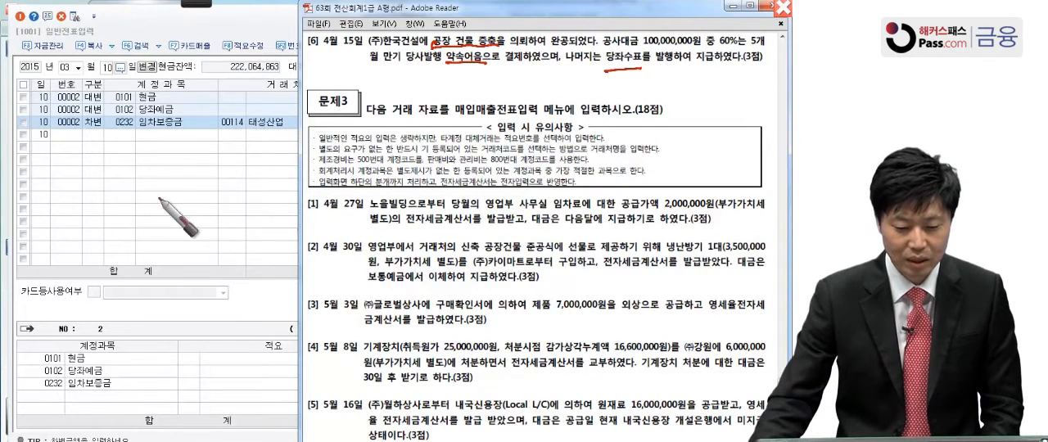
key(Escape)
Set the voucher entry date to April 15, 2015
click(76, 69)
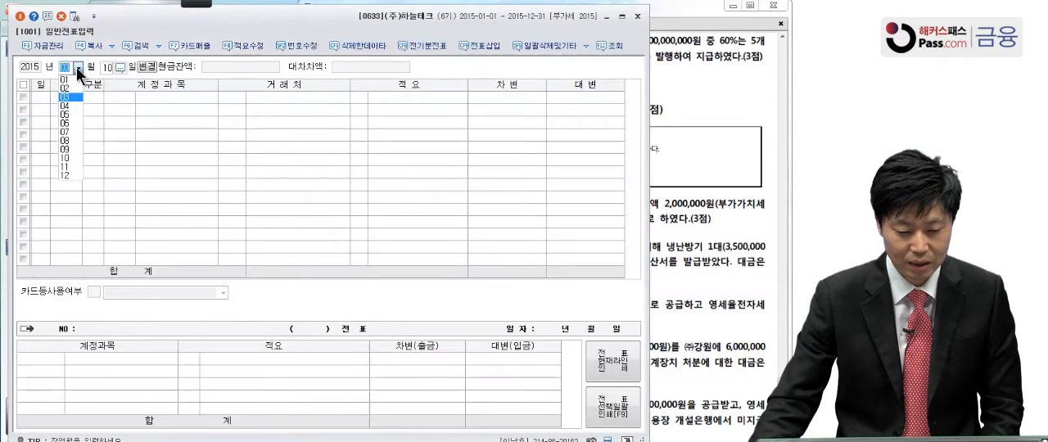
click(73, 109)
text(15)
key(Return)
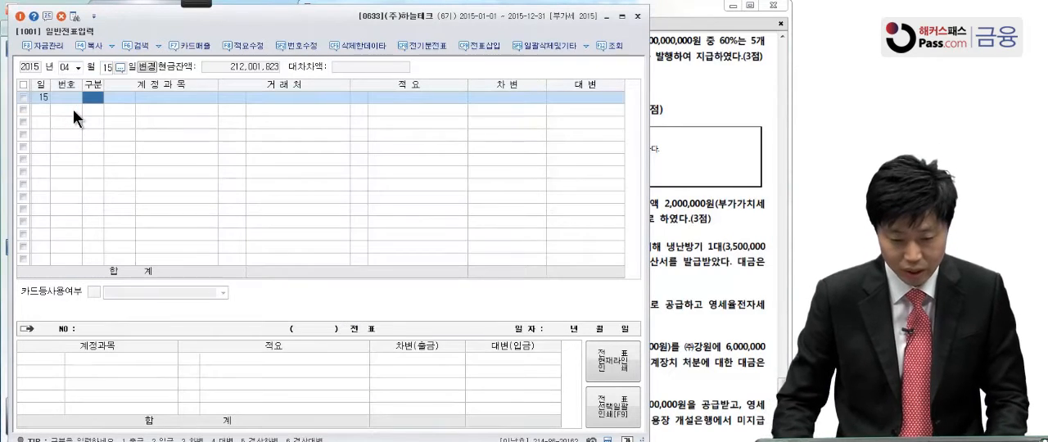
Start a credit (대변) line for 미지급금 (0253) on April 15
text(4)
key(Return)
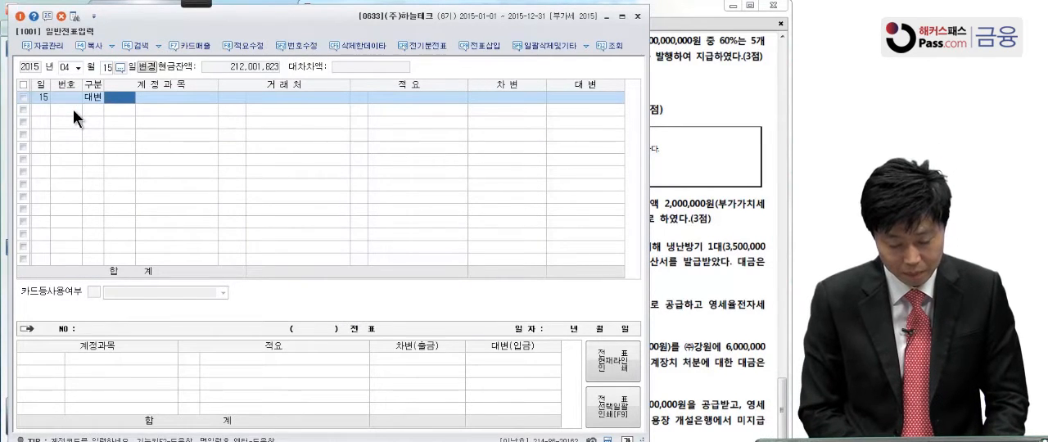
text(미지)
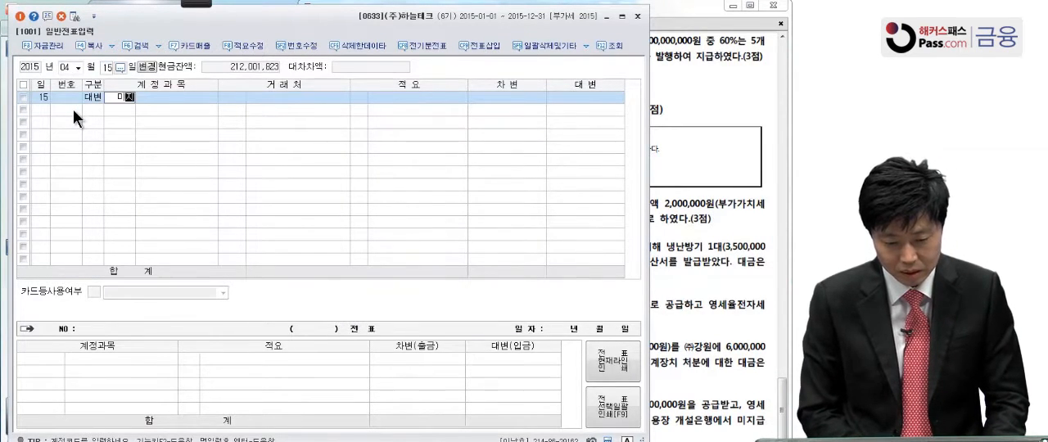
key(Return)
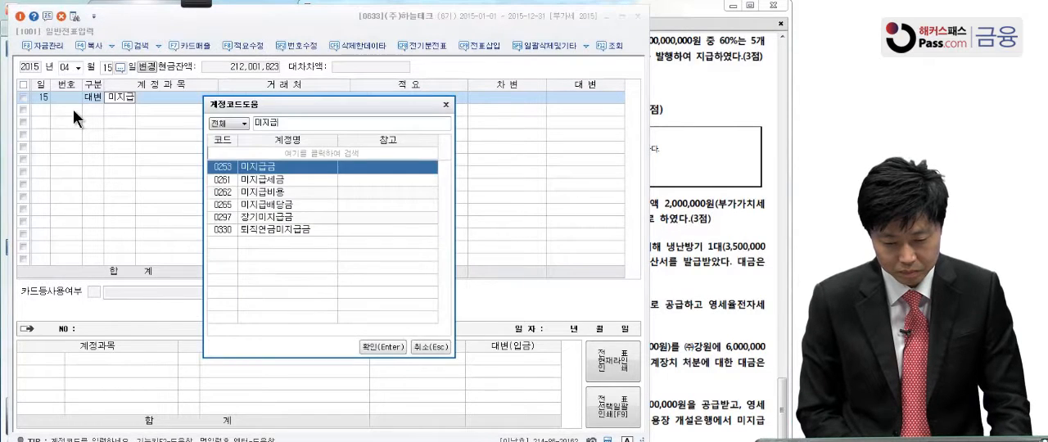
key(Return)
Check question [6] in the exam PDF and assign (주)한국건설 (00156) as the 거래처 of the 미지급금 line
click(712, 72)
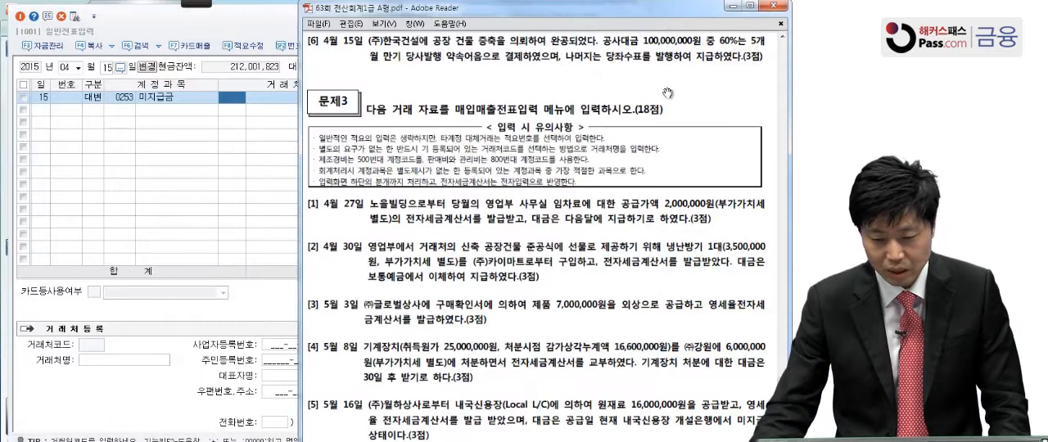
click(235, 97)
click(235, 97)
text(한국)
key(Return)
key(Return)
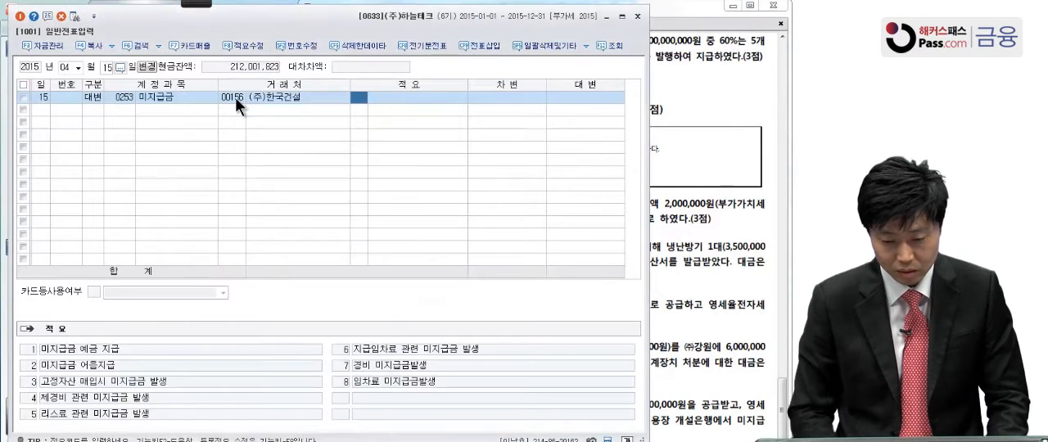
Set the credit amount of the April 15 미지급금 line to 60,000,000
click(576, 103)
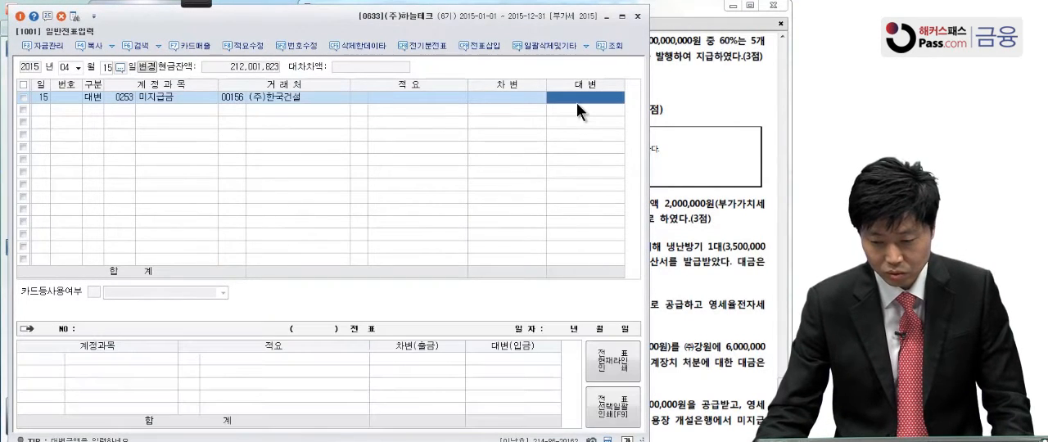
text(60,000,0)
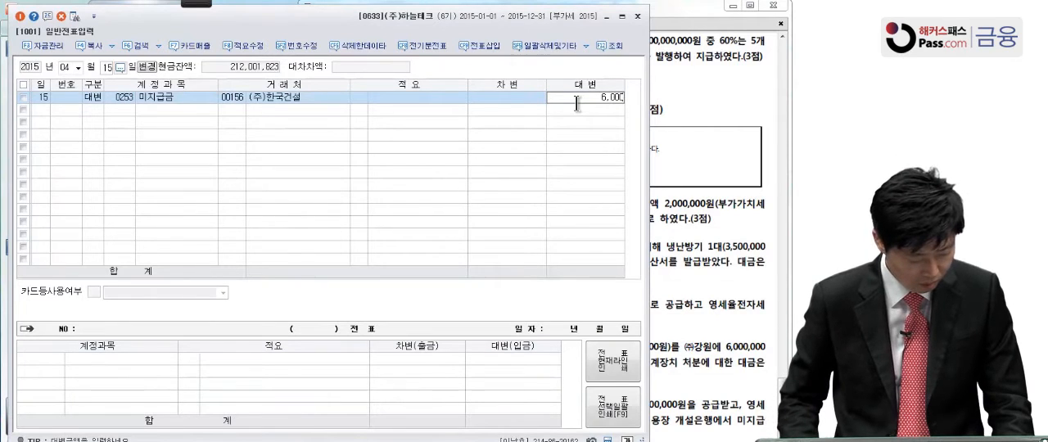
text(00)
key(Return)
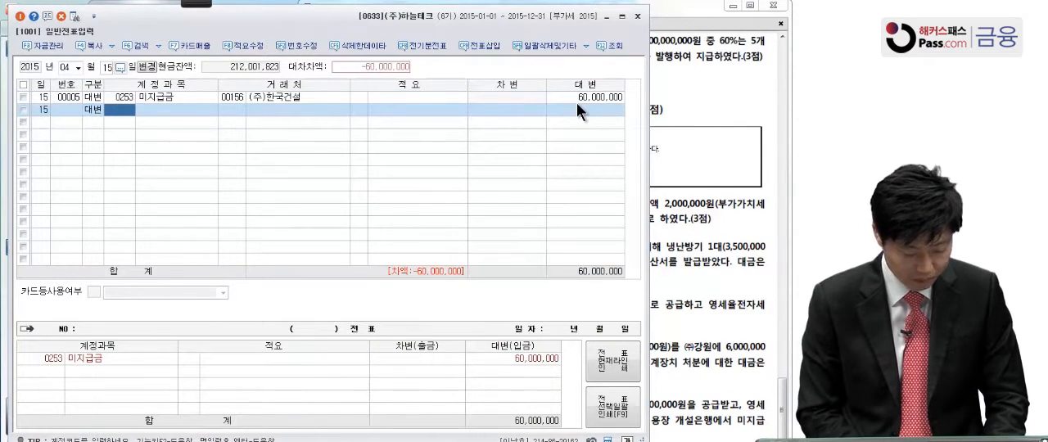
Add a second credit line for 당좌예금 (0102) with an amount of 40,000,000
text(당좌)
key(Return)
key(Return)
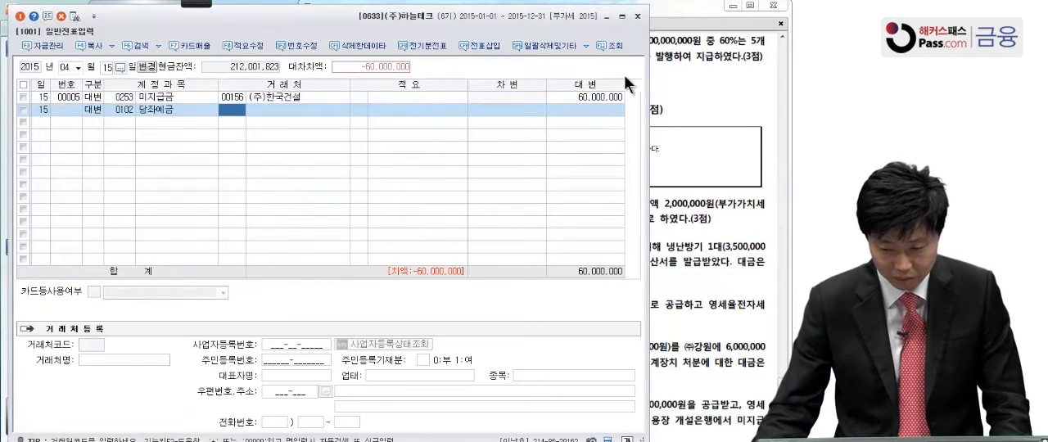
click(620, 109)
text(40,000,000)
key(Return)
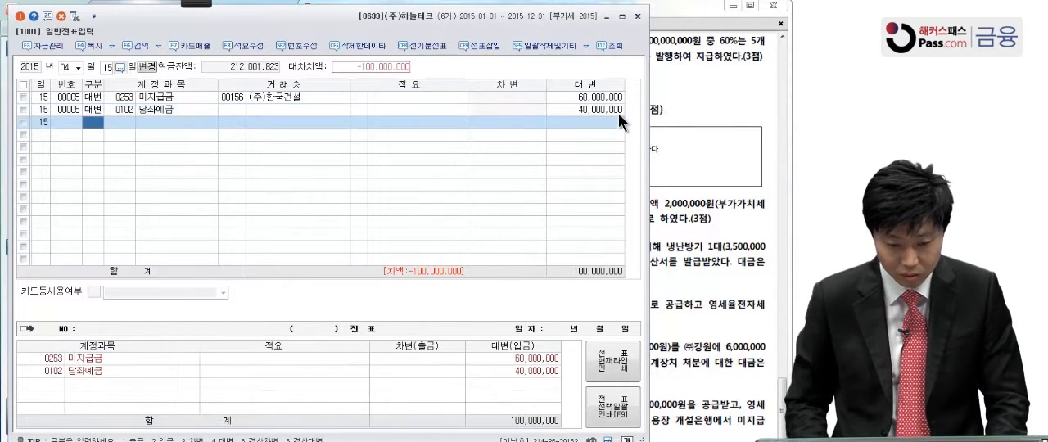
Add a debit (차변) line for 건물 (0202) at 100,000,000, without a 거래처, to balance the April 15 voucher
text(3)
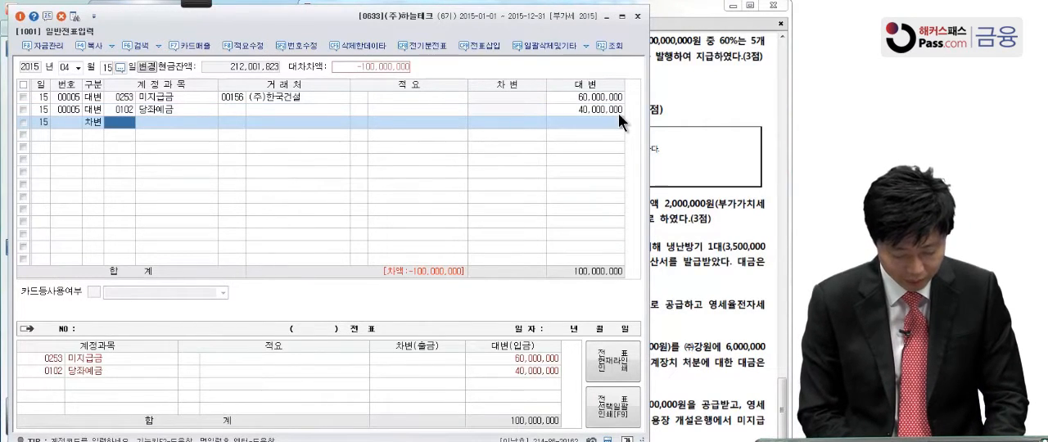
text(202)
key(Return)
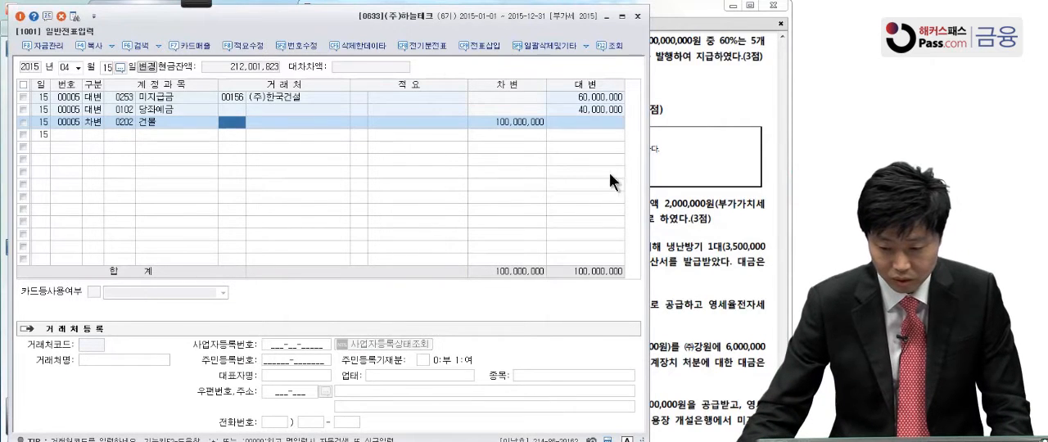
key(Return)
key(Return)
key(Return)
Bring up the 문제3 transactions [1] to [6] in the exam PDF
click(722, 144)
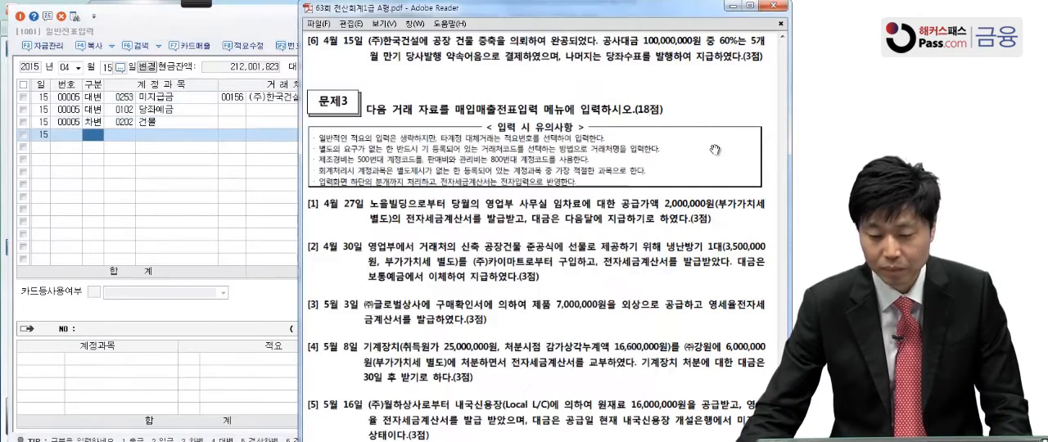
scroll(699, 238, down, 3)
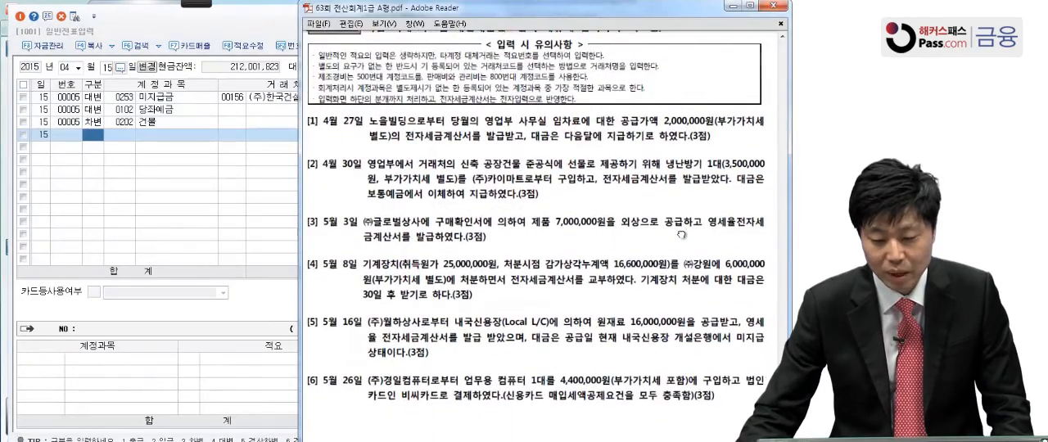
scroll(681, 231, down, 3)
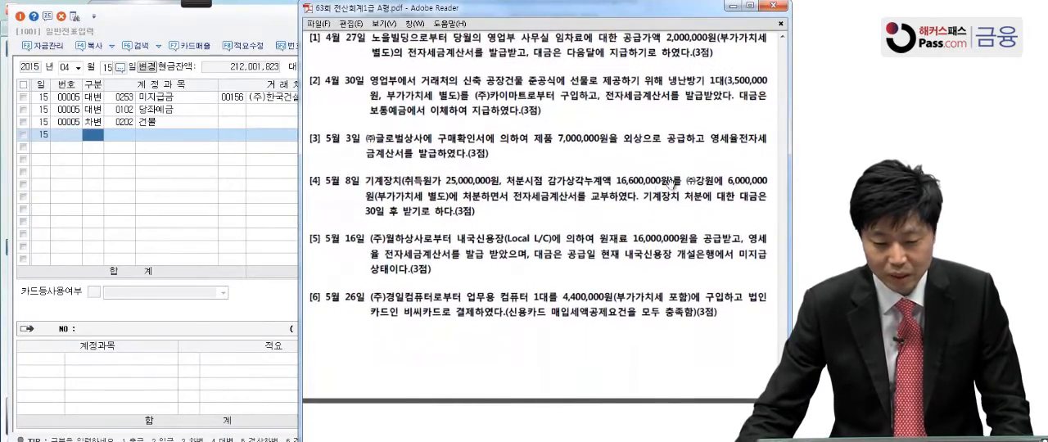
Close the 일반전표입력 window and open 매입매출전표입력, placed beside the exam PDF
click(233, 31)
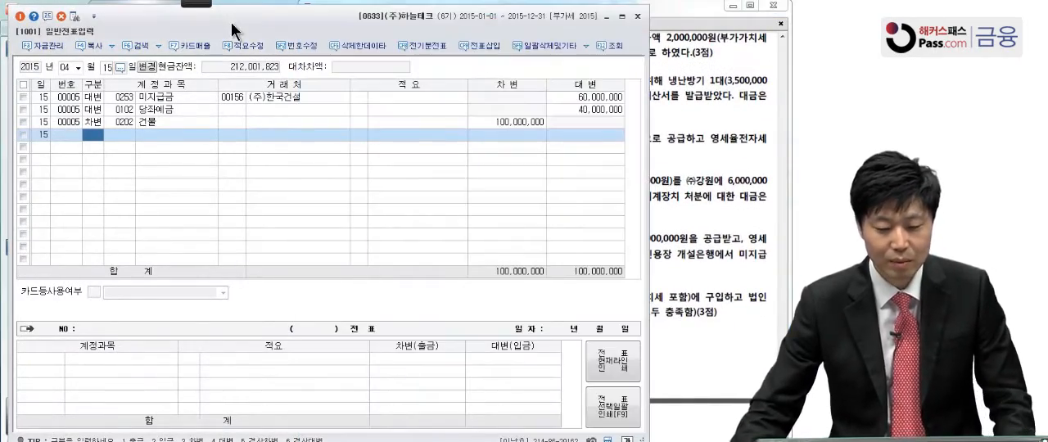
click(635, 17)
click(288, 199)
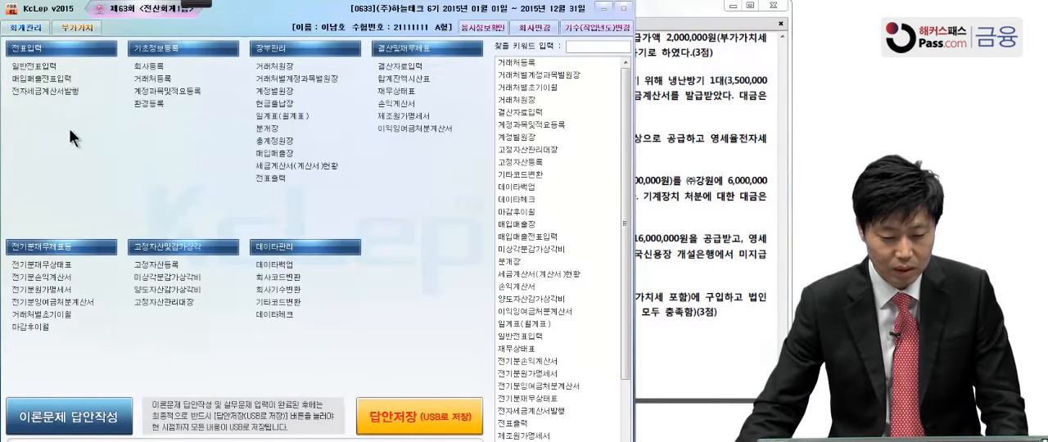
click(51, 79)
drag(236, 46, 176, 21)
Examine 문제3 question [1], dated April 27, in the exam PDF with the Pen annotation tool on, and leave the annotation mode
click(690, 173)
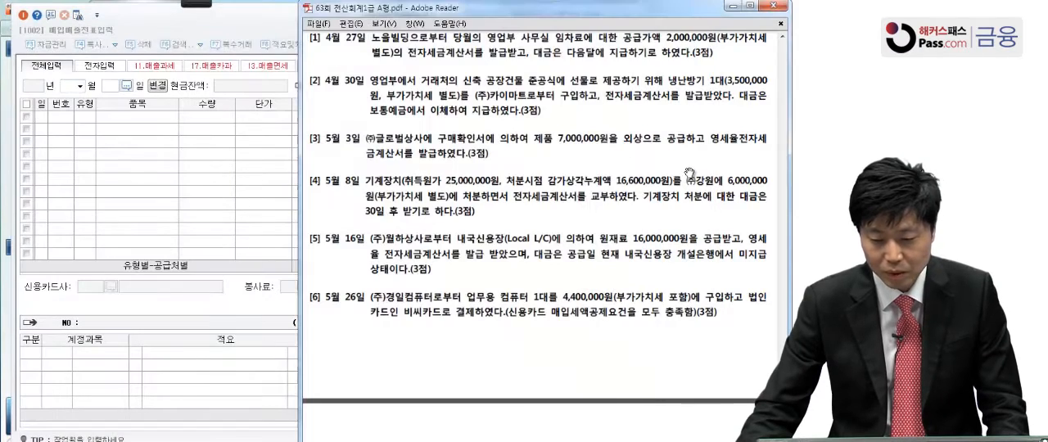
click(193, 4)
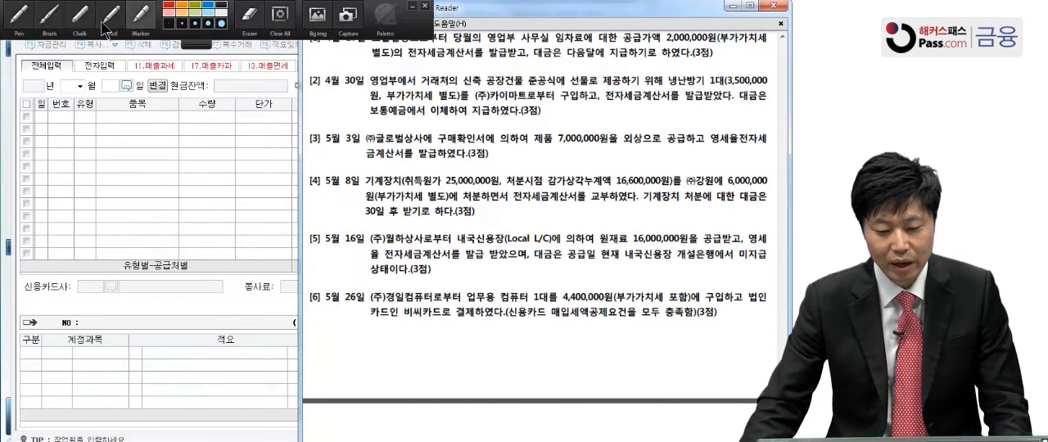
click(23, 17)
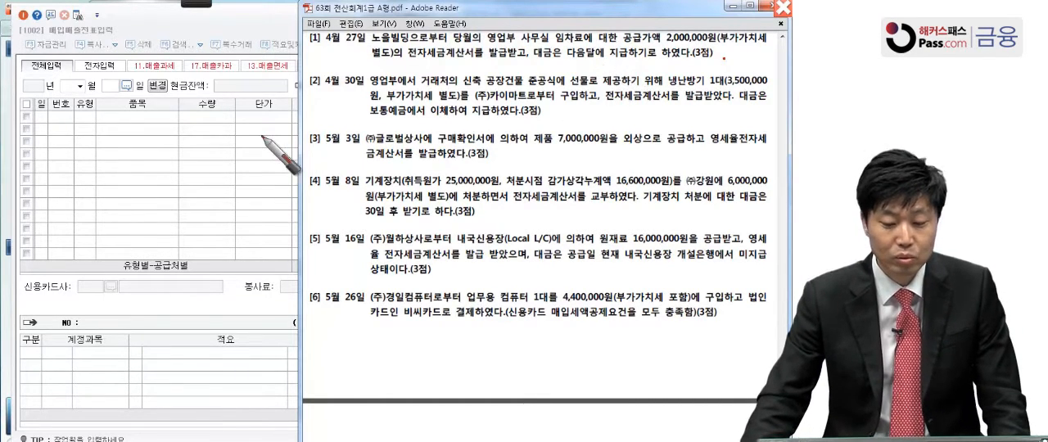
click(84, 123)
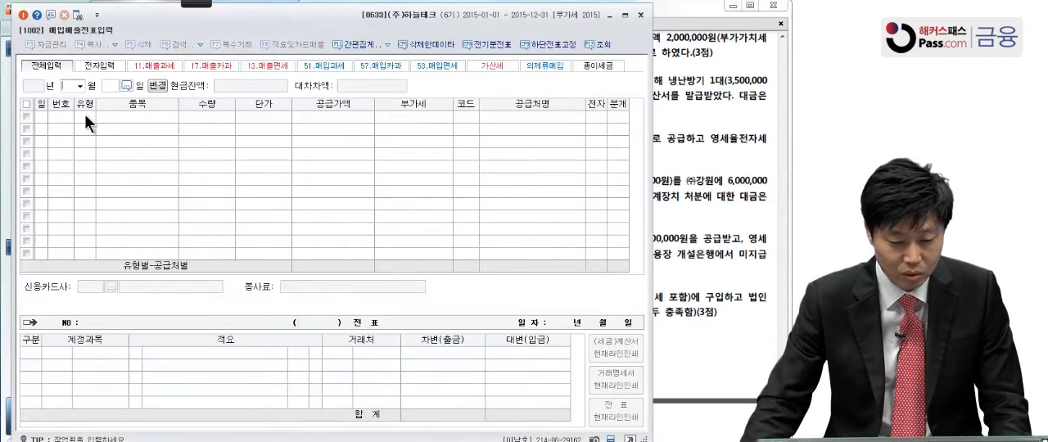
click(710, 137)
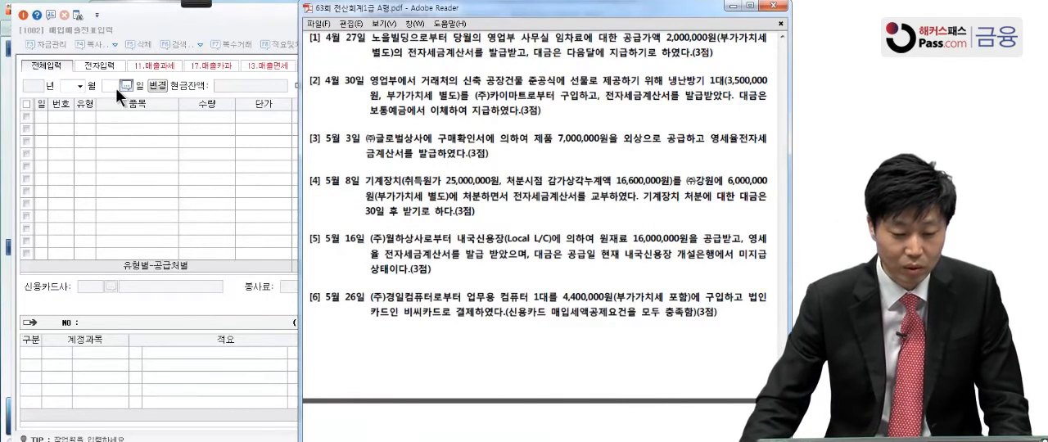
Set the entry date of 매입매출전표입력 to April 27, 2015
click(79, 83)
click(78, 120)
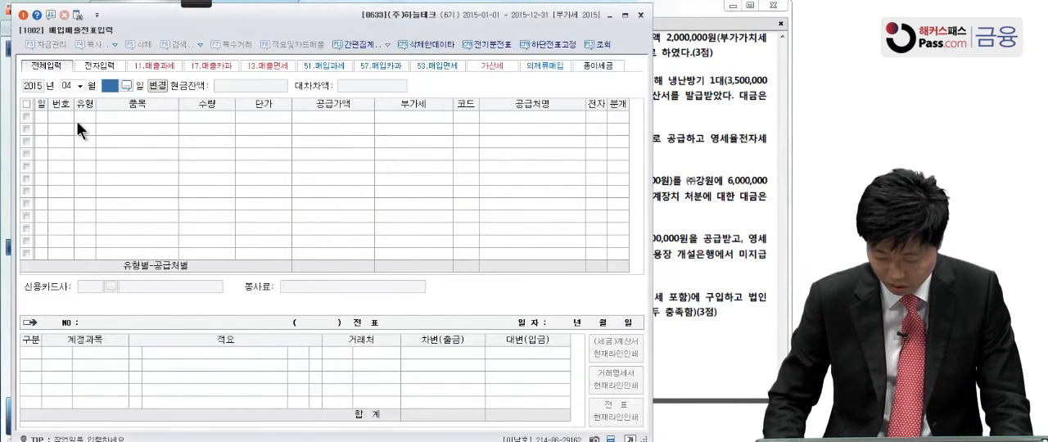
text(27)
key(Return)
Enter a type 51 (매입 과세) transaction with a 공급가액 of 2,000,000 and 부가세 of 200,000
text(51)
key(Return)
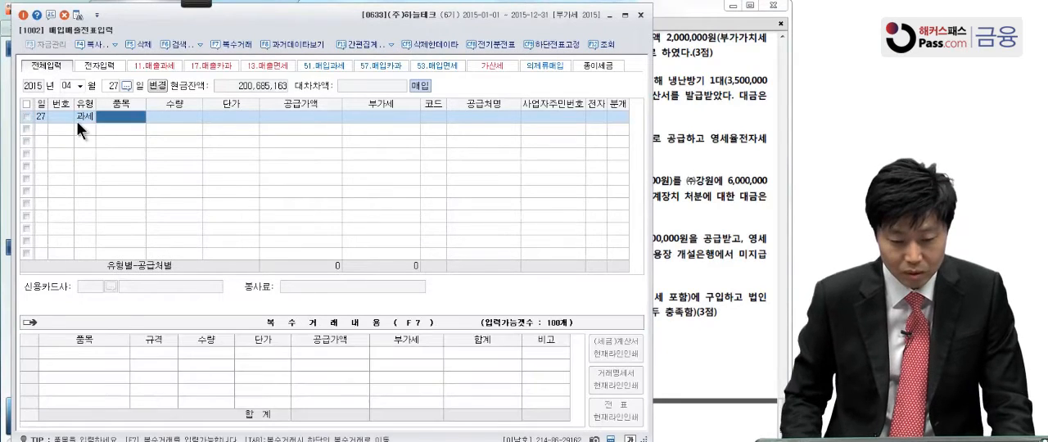
click(326, 117)
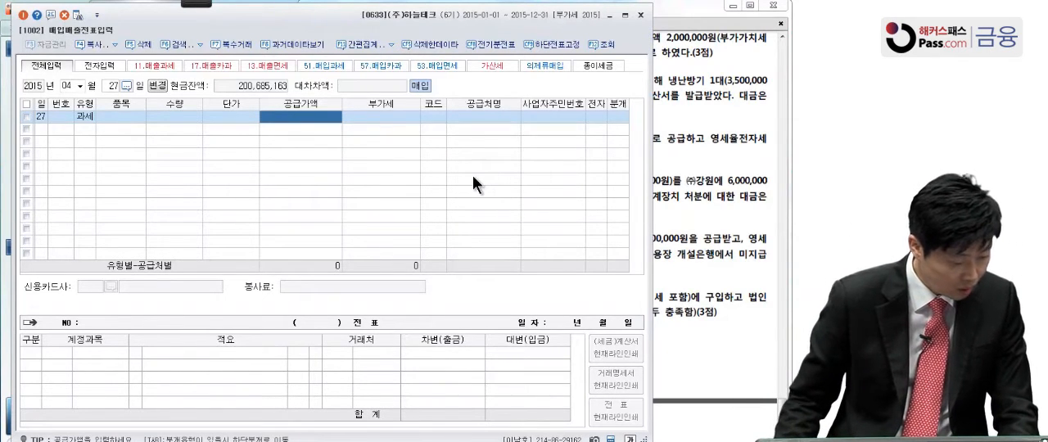
text(2000000)
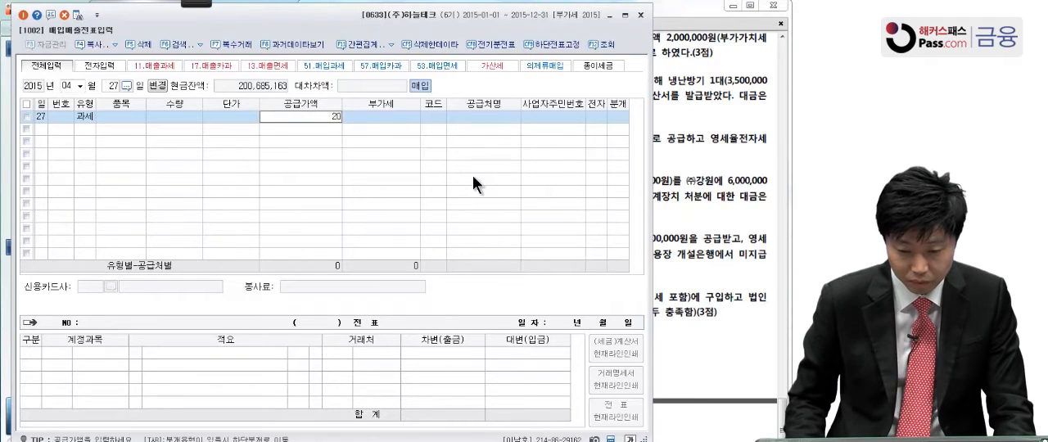
key(Return)
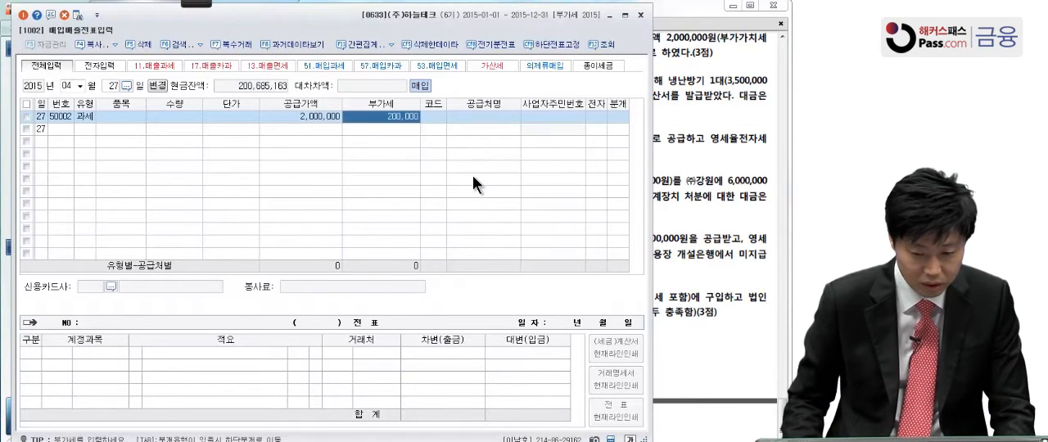
key(Return)
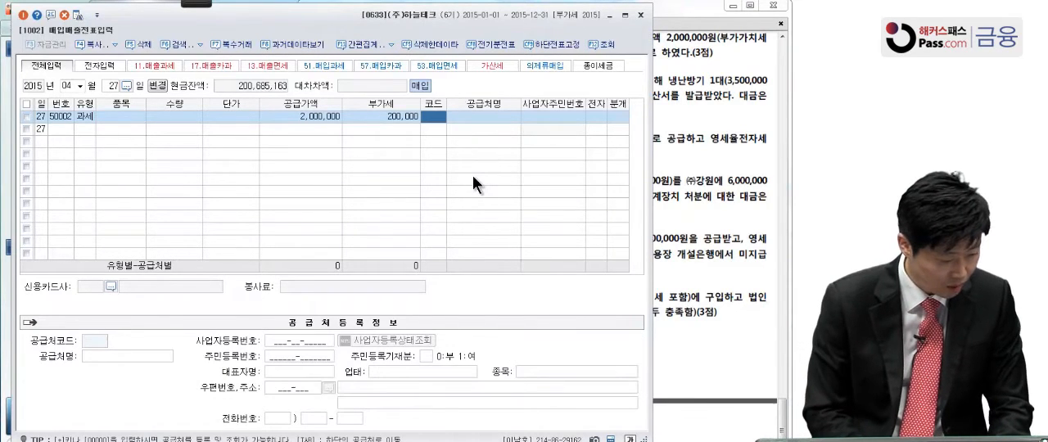
Assign 노을빌딩 (00123) as the supplier, mark the tax invoice as electronic (전자: 여), and set 분개 to 혼합
text(노릅)
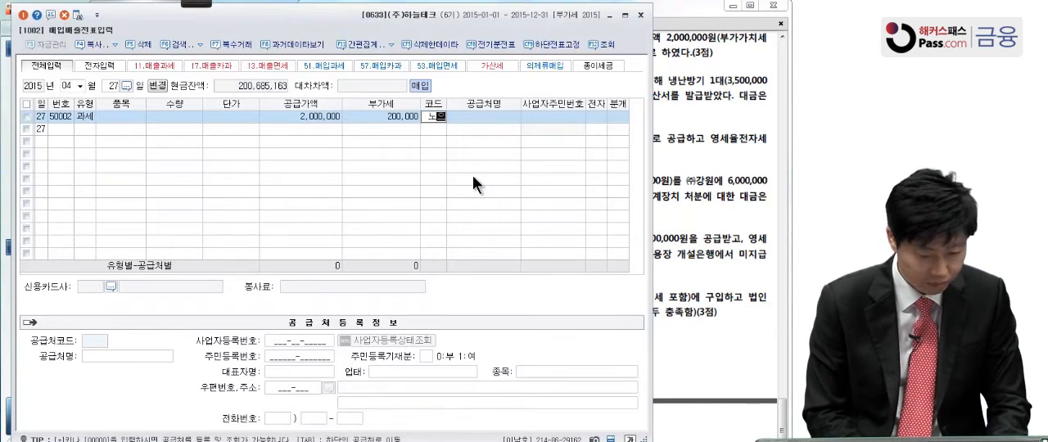
key(Return)
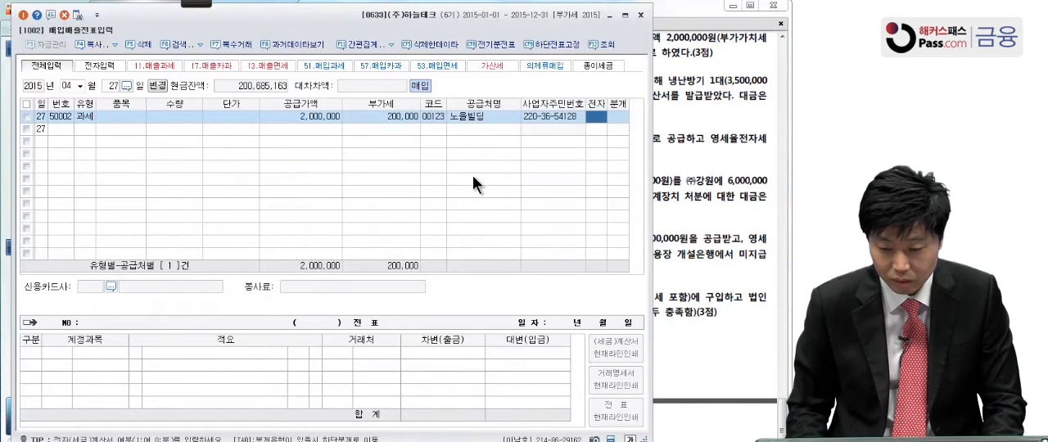
text(1)
key(Return)
text(3)
key(Return)
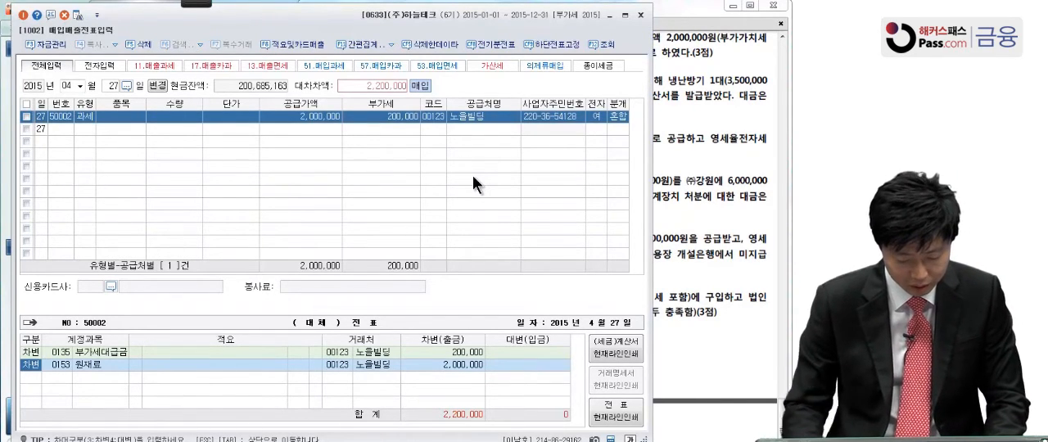
Change the 원재료 debit line to 임차료 (0819, 판매관리비), keeping its 2,000,000 amount
key(Return)
text(ㅇ,ㅁ)
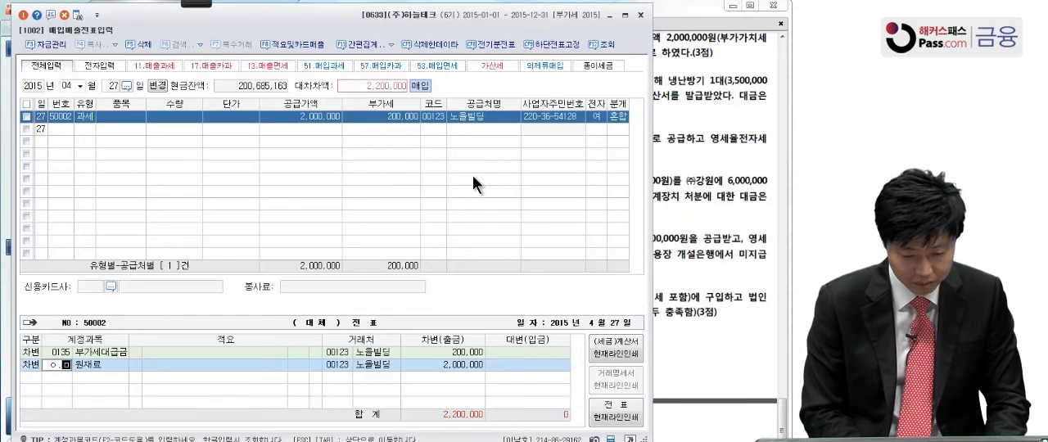
key(BackSpace)
key(BackSpace)
key(BackSpace)
text(임차)
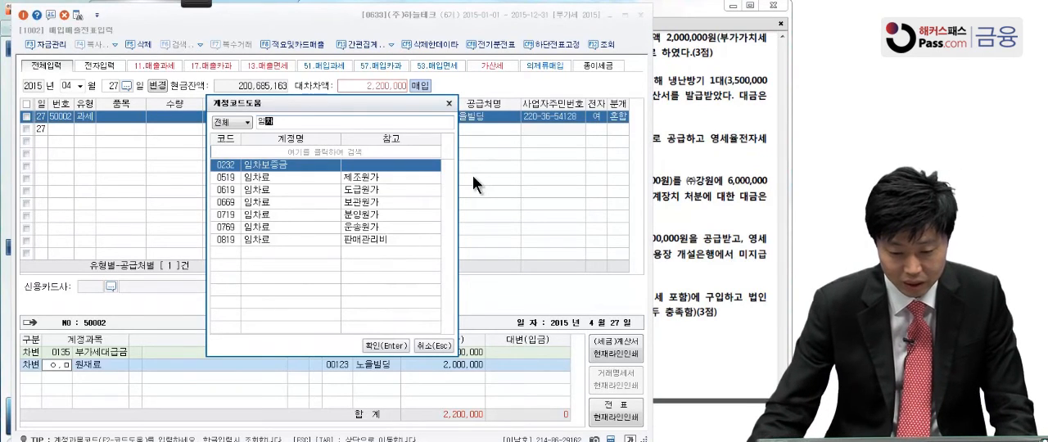
click(322, 242)
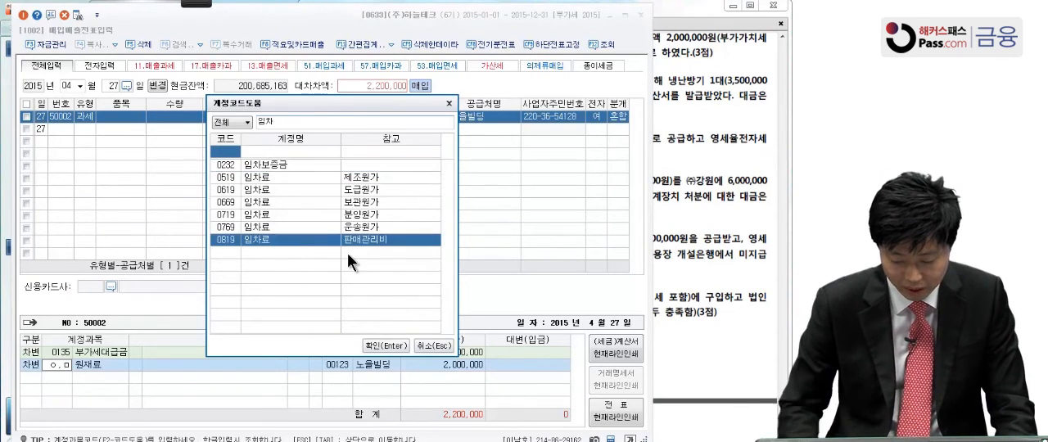
key(Return)
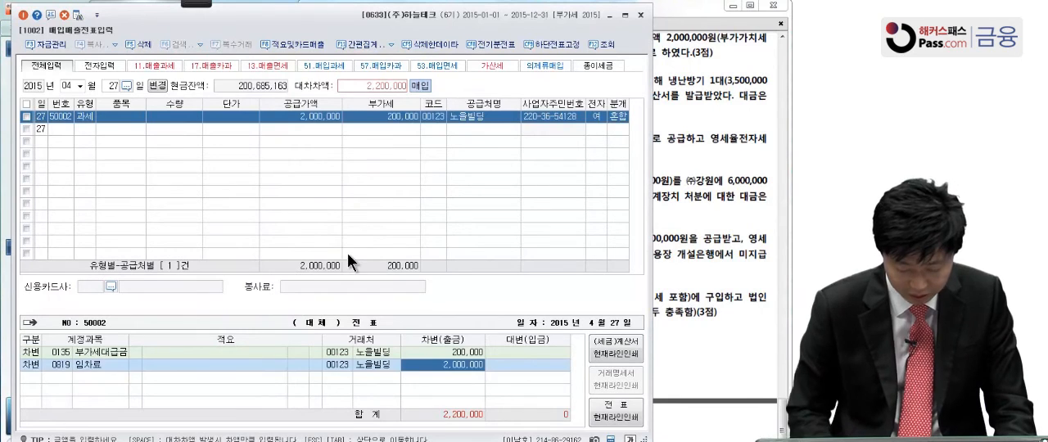
key(Return)
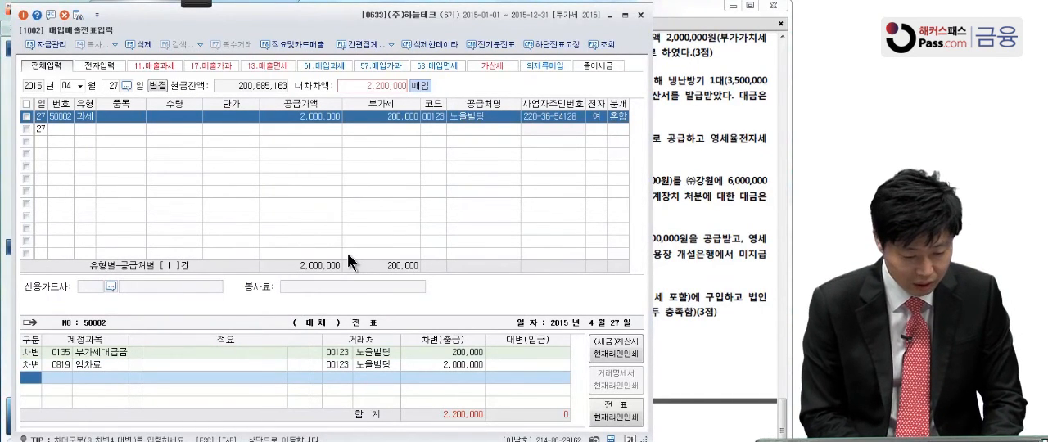
Add a credit line for 미지급금 (0253) to 노을빌딩 for 2,200,000
text(4)
text(미지)
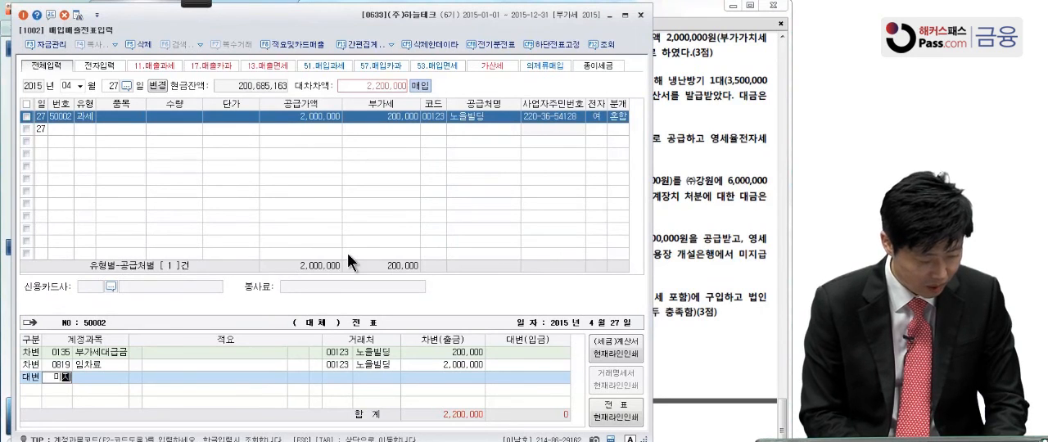
text(급)
key(Return)
key(Return)
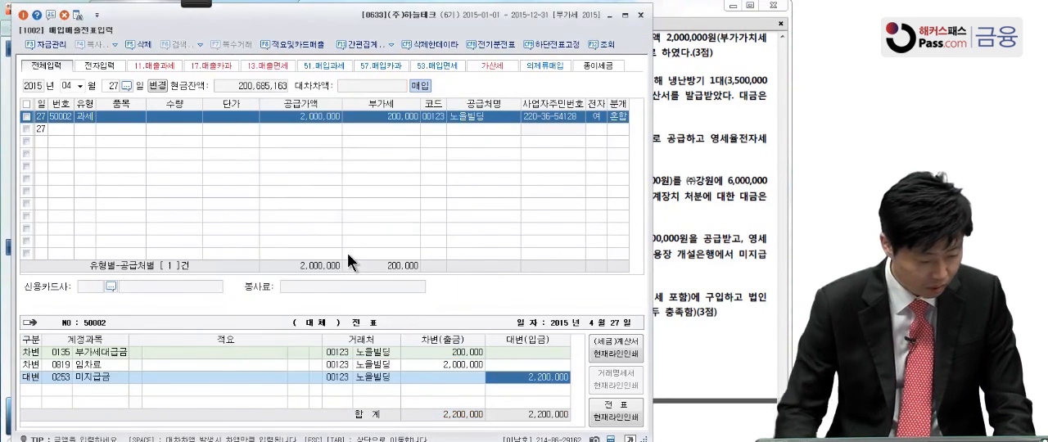